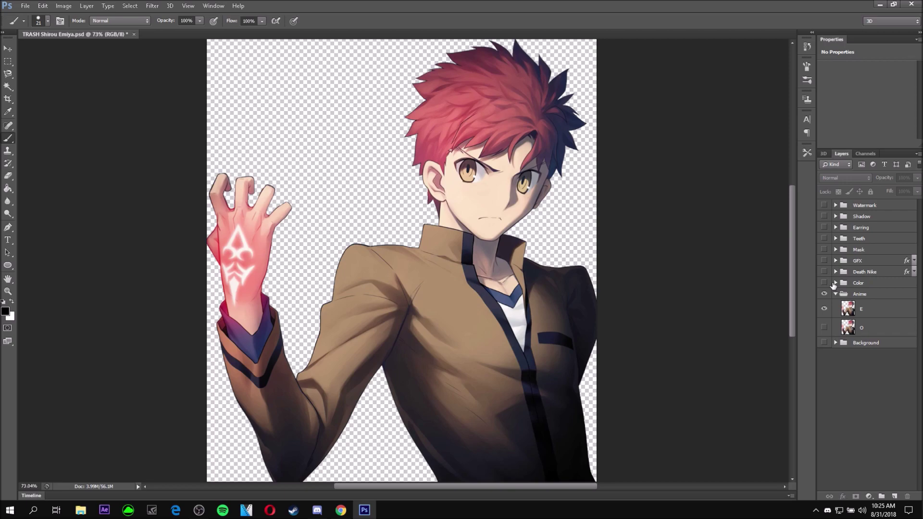
- On layer E, enter Quick Mask mode and paint over the iris of the character's eye nearest the visible ear
click(847, 308)
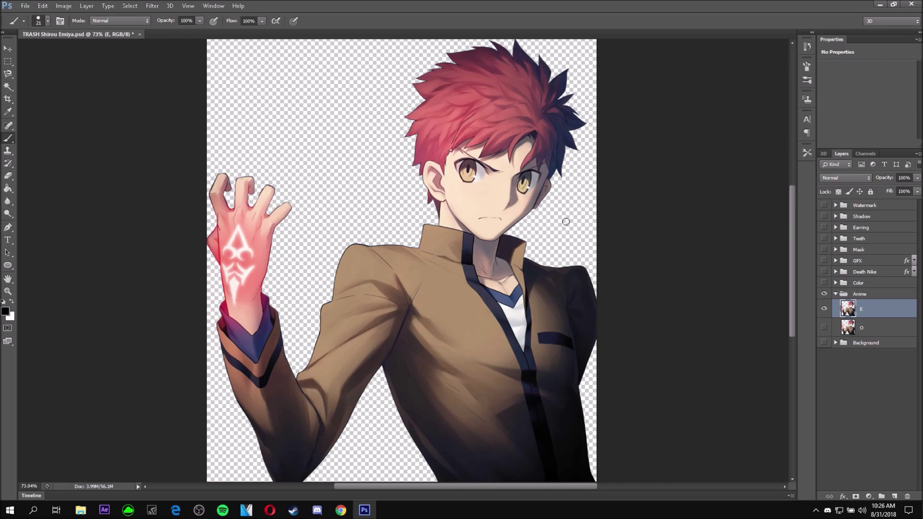
scroll(311, 258, down, 3)
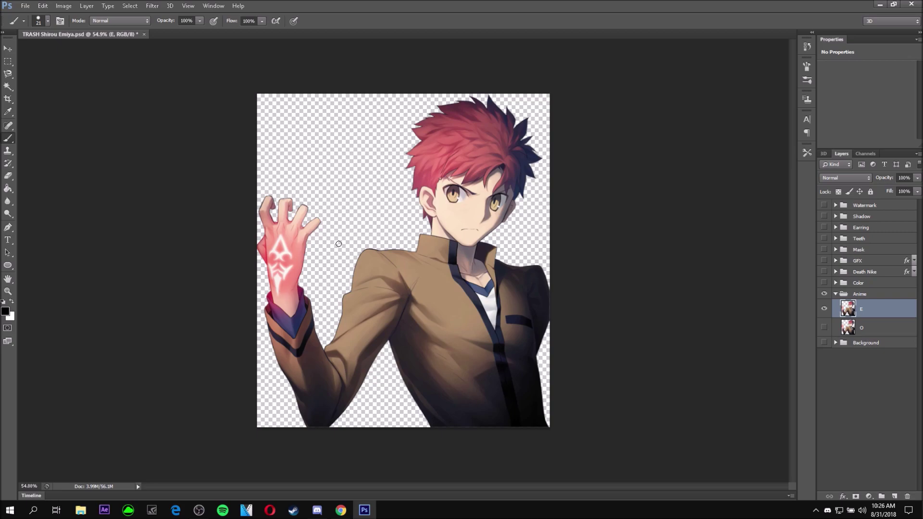
scroll(337, 243, up, 3)
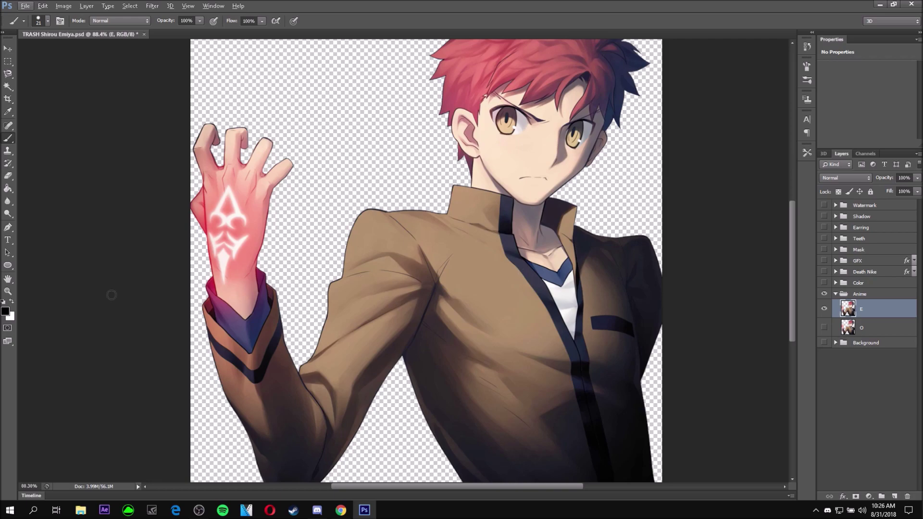
click(8, 330)
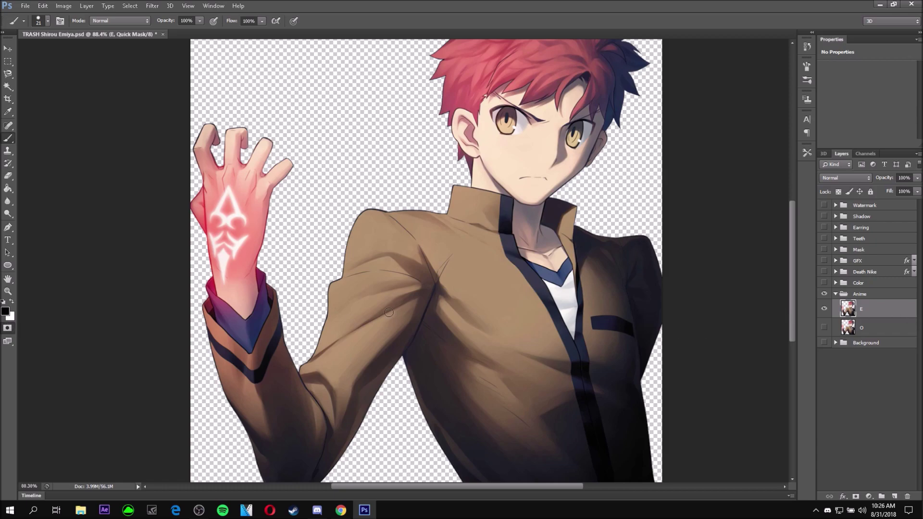
scroll(504, 126, up, 3)
scroll(508, 139, up, 2)
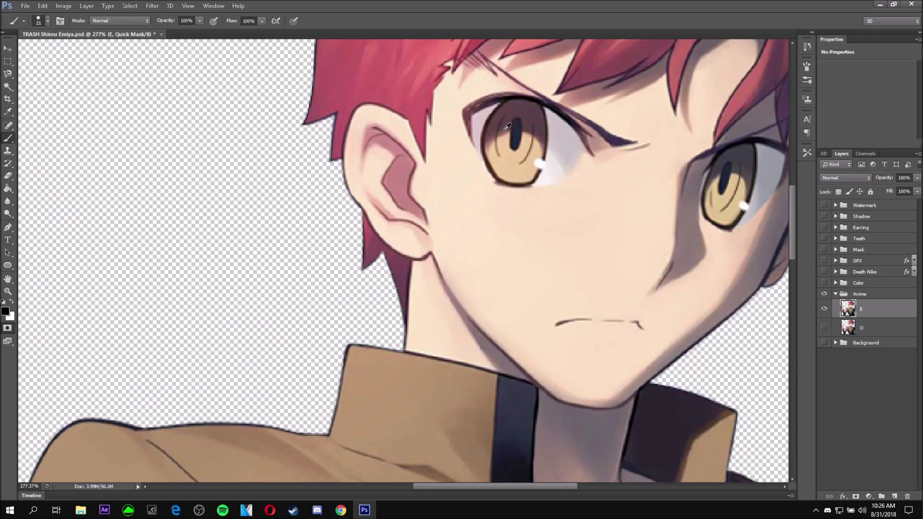
mouse_move(513, 129)
mouse_down()
mouse_move(522, 110)
mouse_move(505, 126)
mouse_move(506, 169)
mouse_move(500, 154)
mouse_move(512, 116)
mouse_move(529, 144)
mouse_move(523, 155)
mouse_move(533, 158)
mouse_move(524, 176)
mouse_move(528, 164)
mouse_move(503, 160)
mouse_move(527, 113)
mouse_move(531, 159)
mouse_move(530, 146)
mouse_up()
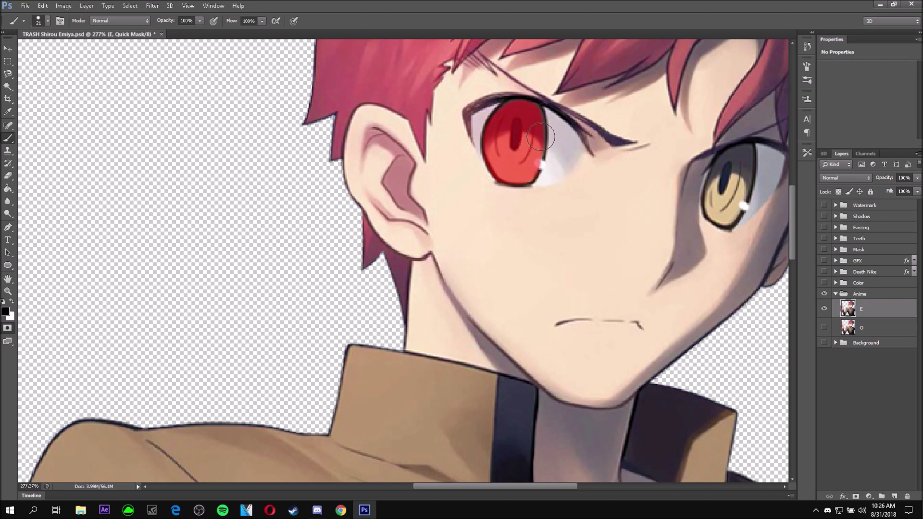
- Reduce the brush size and finish masking the edges of the painted iris
right_click(554, 140)
drag(565, 154, 556, 157)
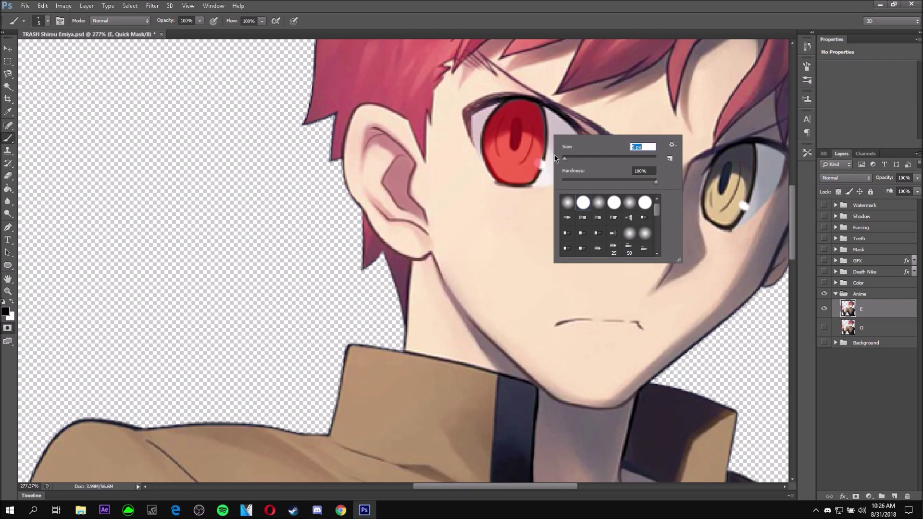
key(Return)
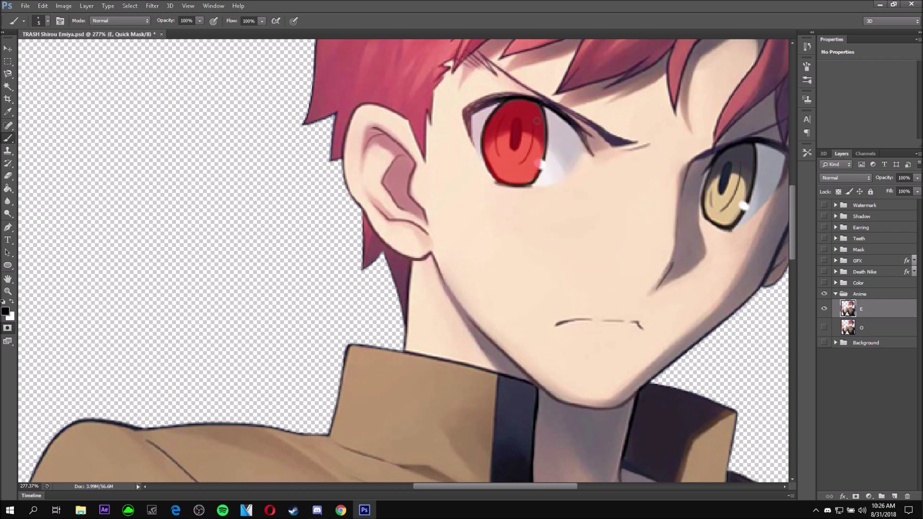
scroll(536, 137, up, 5)
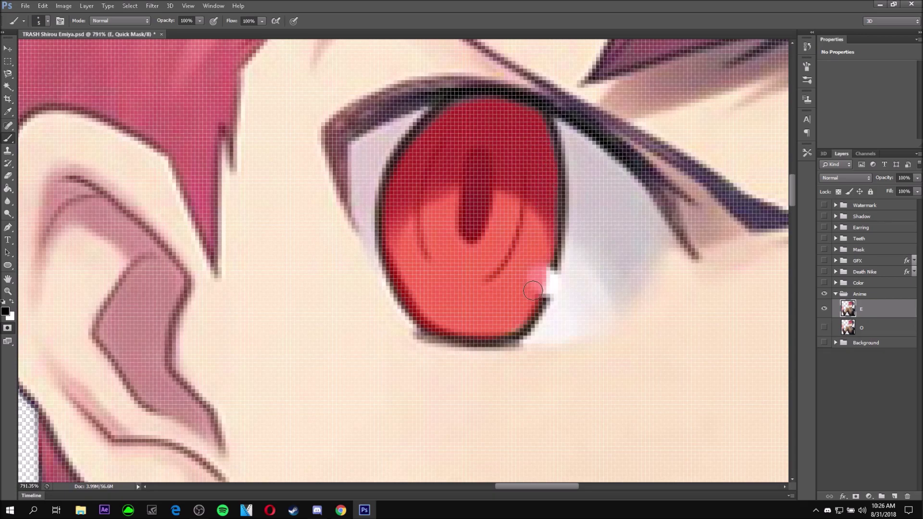
scroll(514, 322, down, 4)
scroll(538, 164, down, 3)
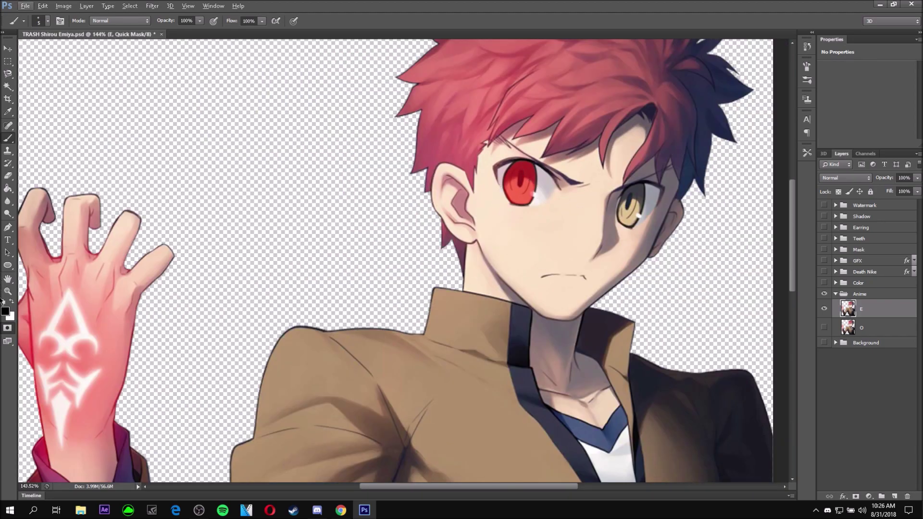
- Convert the quick mask to a selection and invert it so only the iris is selected
click(9, 329)
click(137, 6)
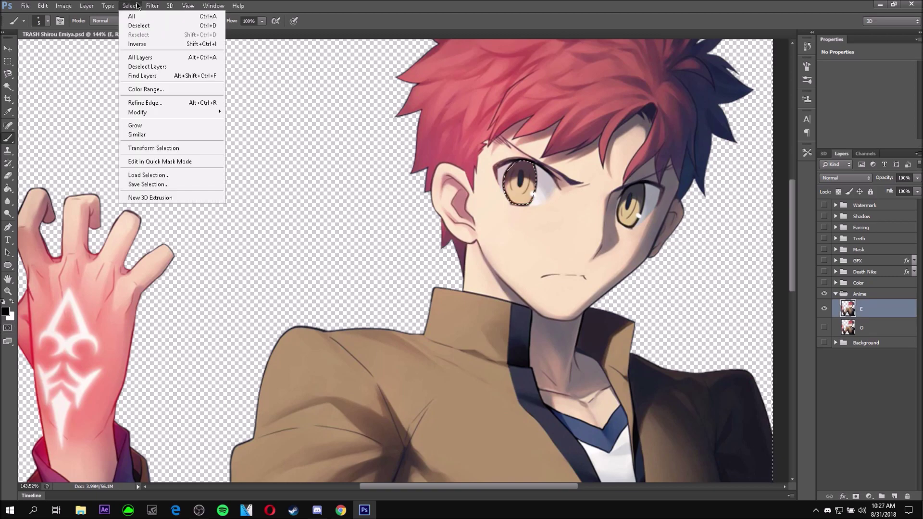
click(137, 44)
scroll(431, 165, down, 1)
scroll(431, 165, down, 1)
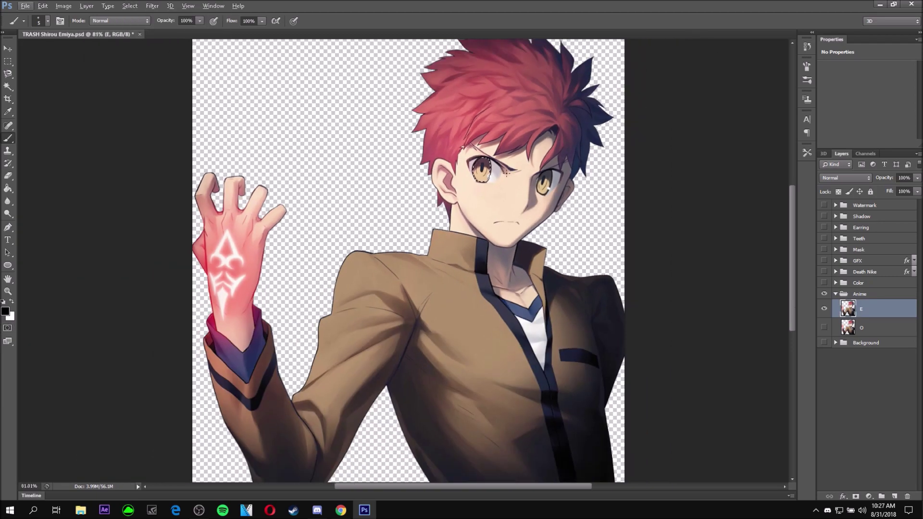
scroll(498, 166, up, 1)
scroll(498, 166, up, 3)
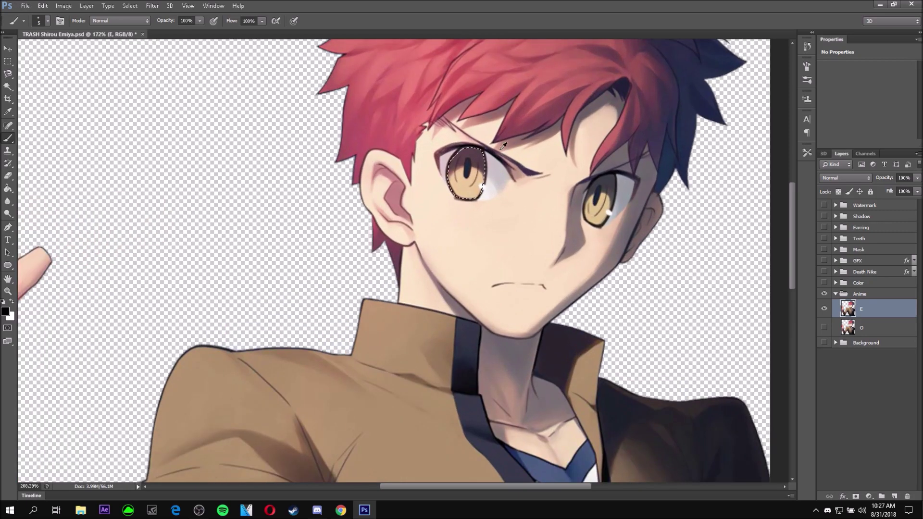
- Create a Solid Color fill layer from the iris selection with the Soft Light blend mode
click(86, 6)
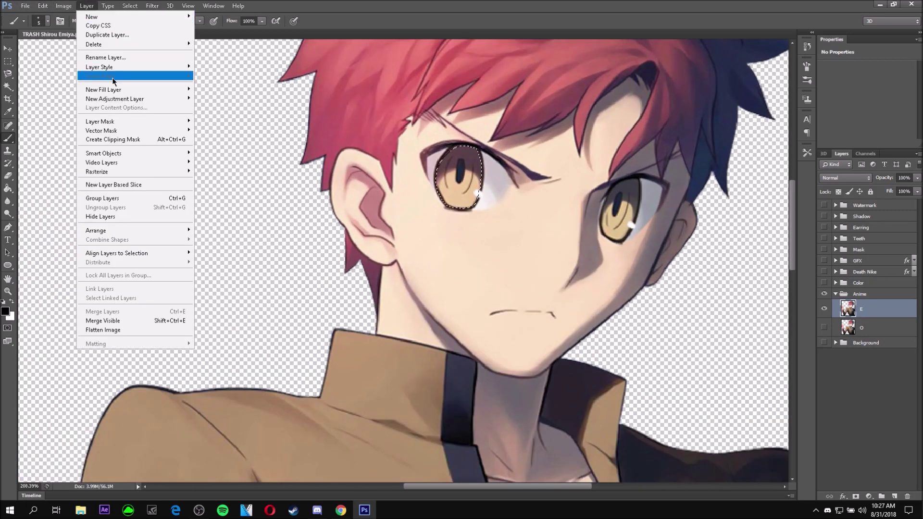
mouse_move(135, 90)
click(224, 91)
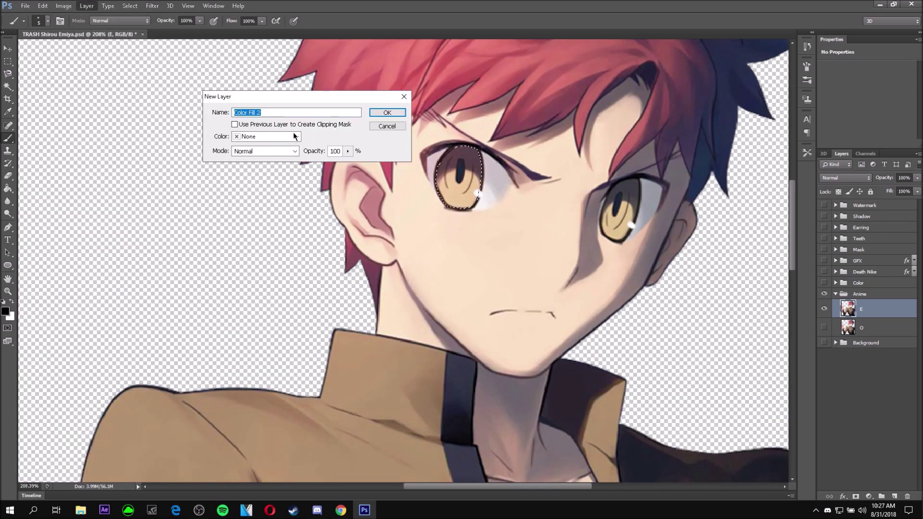
click(290, 152)
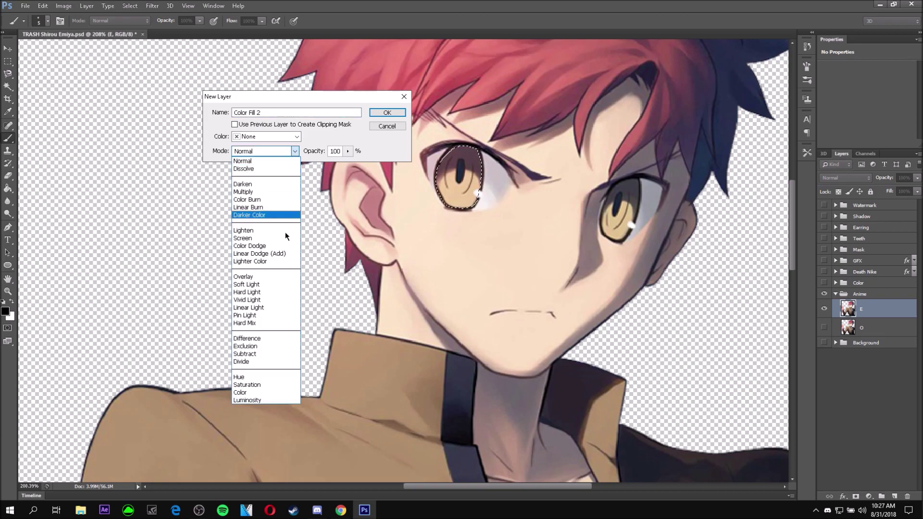
click(277, 285)
click(387, 113)
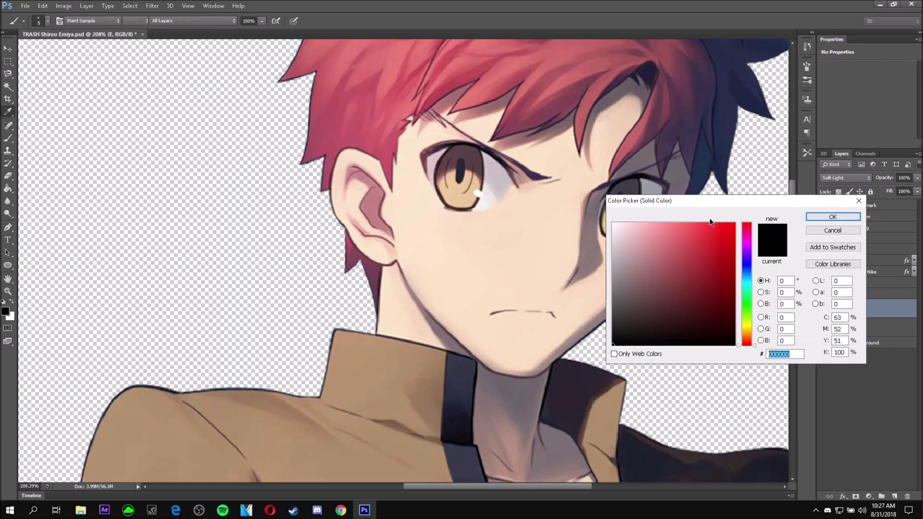
- Choose a medium green as the colour of the new iris fill layer
click(748, 252)
drag(748, 252, 748, 248)
drag(711, 248, 690, 261)
click(744, 281)
text(3e9f5a)
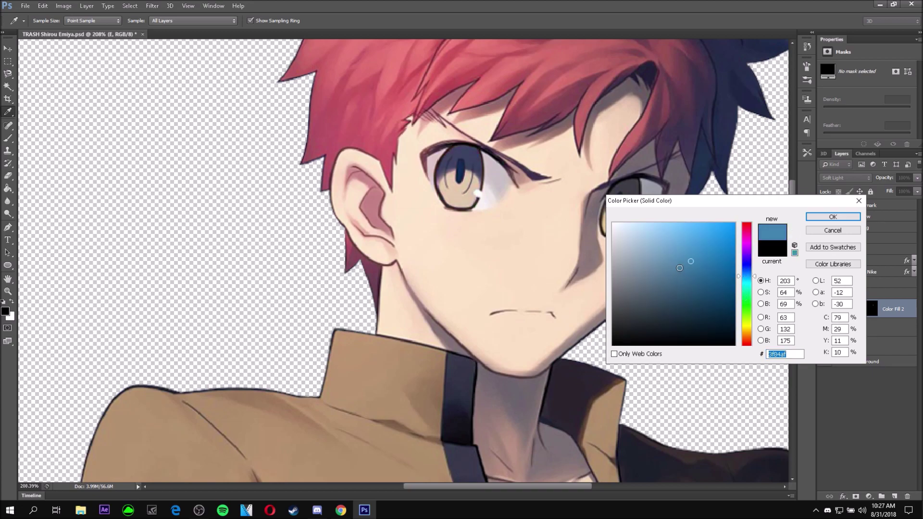
mouse_move(683, 263)
mouse_down()
mouse_move(682, 255)
mouse_move(681, 272)
mouse_up()
drag(679, 205, 690, 260)
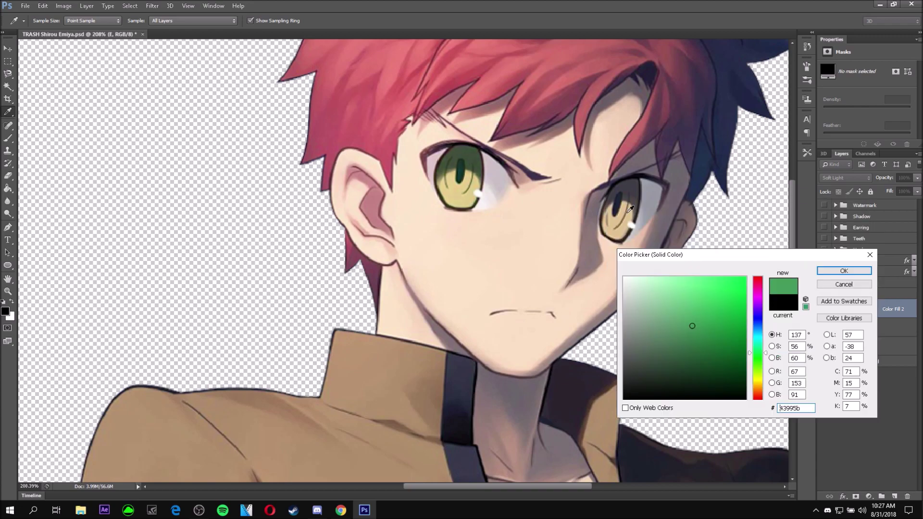
drag(757, 355, 758, 357)
click(843, 271)
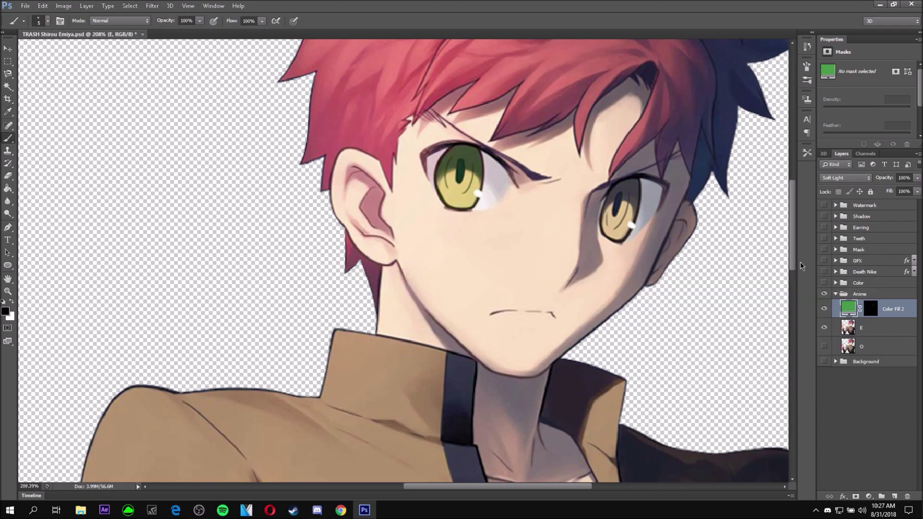
- Change the iris fill layer's colour to a deep purple
scroll(806, 261, down, 5)
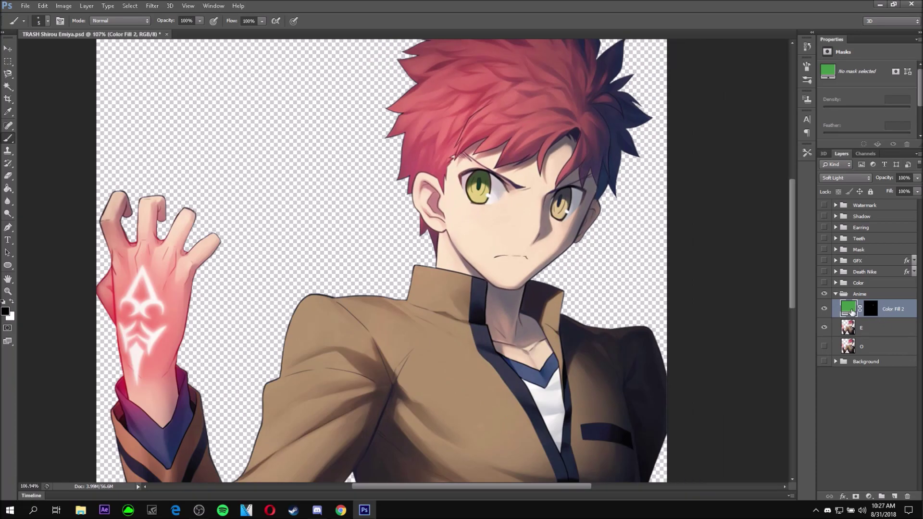
double_click(851, 312)
click(759, 330)
click(720, 317)
click(732, 316)
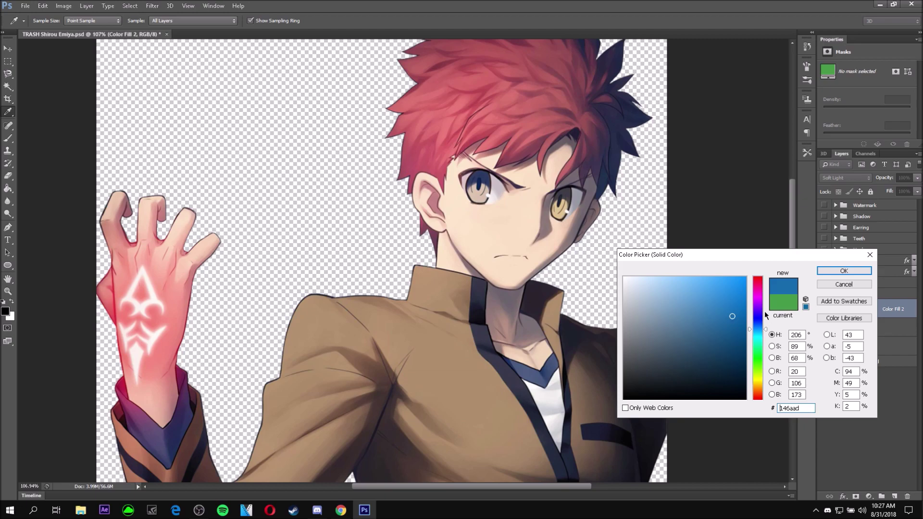
click(759, 310)
mouse_move(760, 312)
mouse_down()
mouse_move(759, 321)
mouse_move(759, 303)
mouse_up()
click(844, 271)
scroll(460, 197, up, 3)
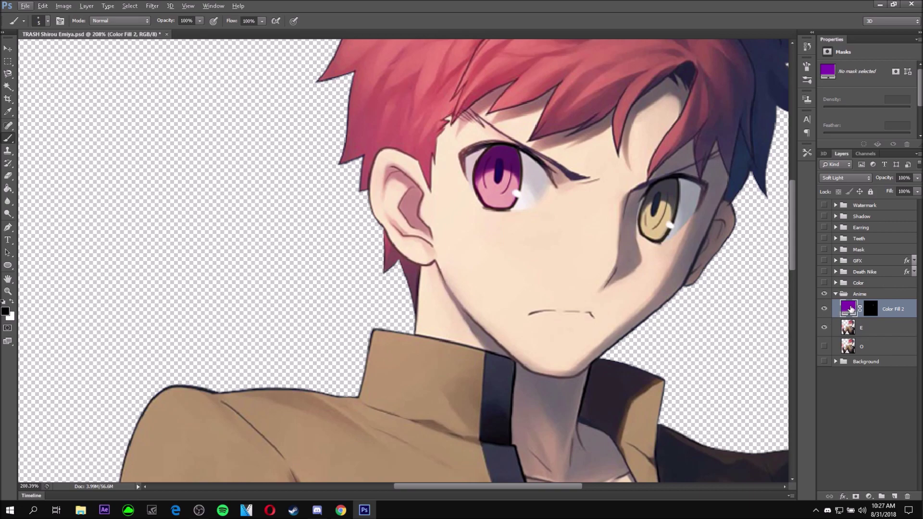
- Switch the iris fill layer to the Hard Light blend mode and set its colour to muted purple #804d95
click(851, 178)
click(852, 177)
click(846, 178)
click(844, 327)
double_click(847, 310)
drag(712, 306, 671, 321)
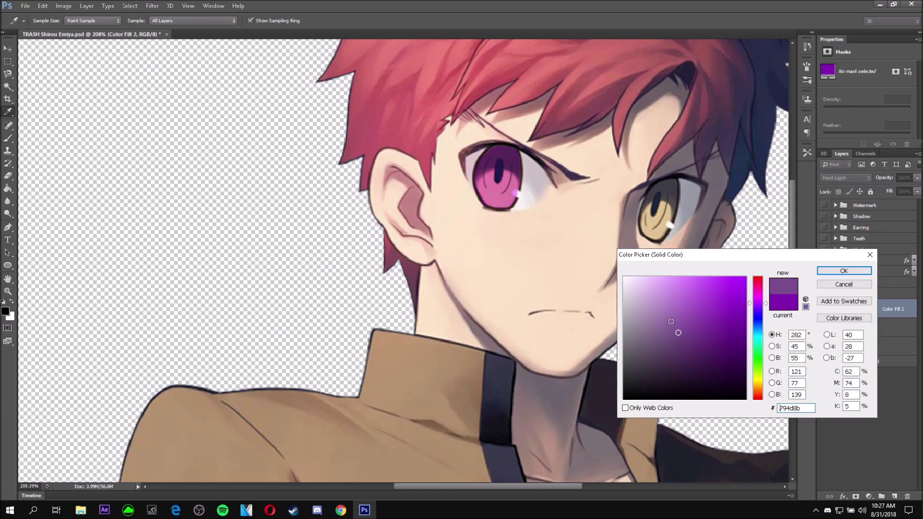
click(671, 321)
click(683, 327)
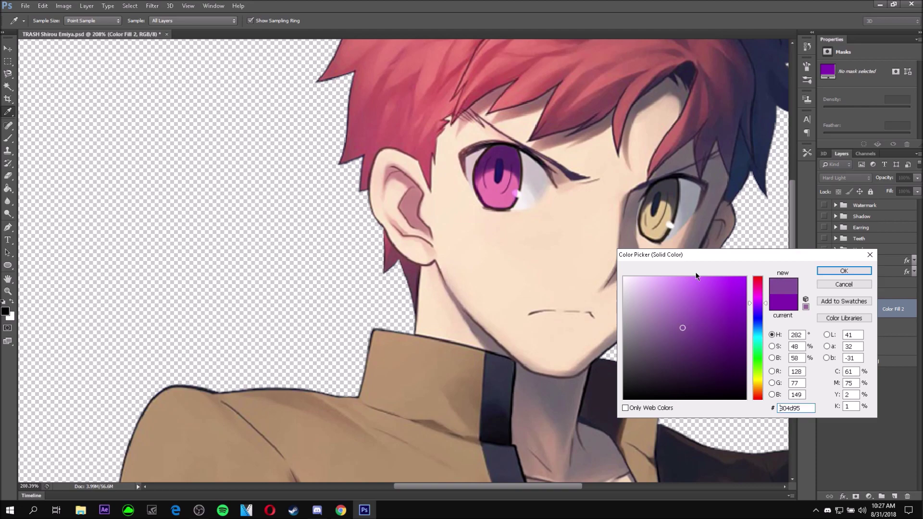
click(819, 272)
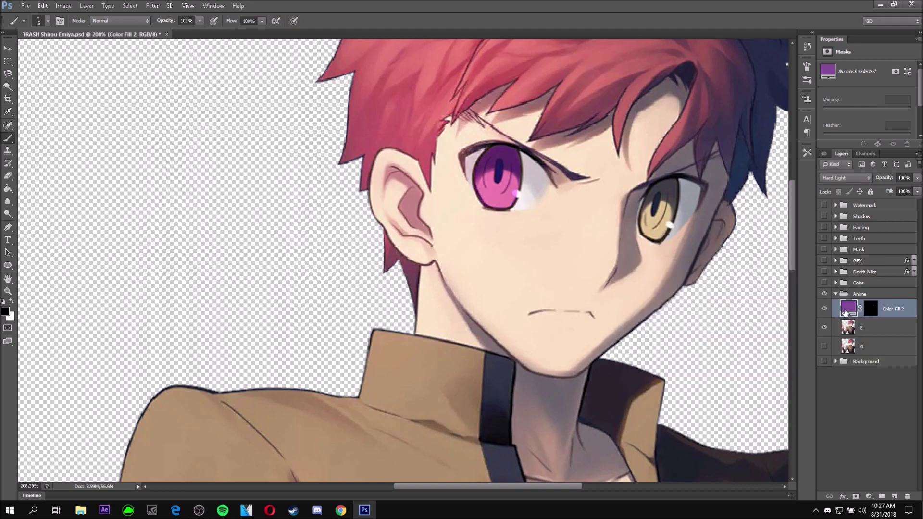
- Delete the Color Fill 2 layer and make the Eyes layer in the Color group visible
key(Delete)
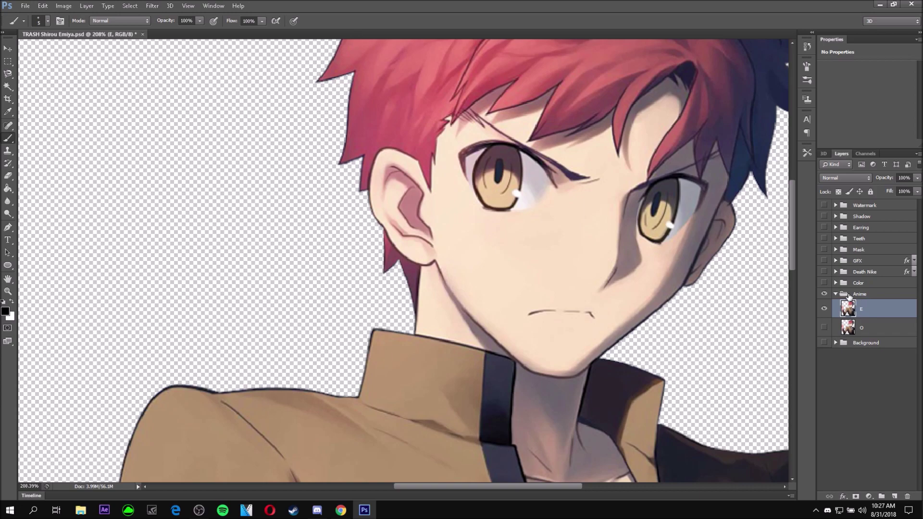
click(849, 294)
click(842, 283)
click(836, 283)
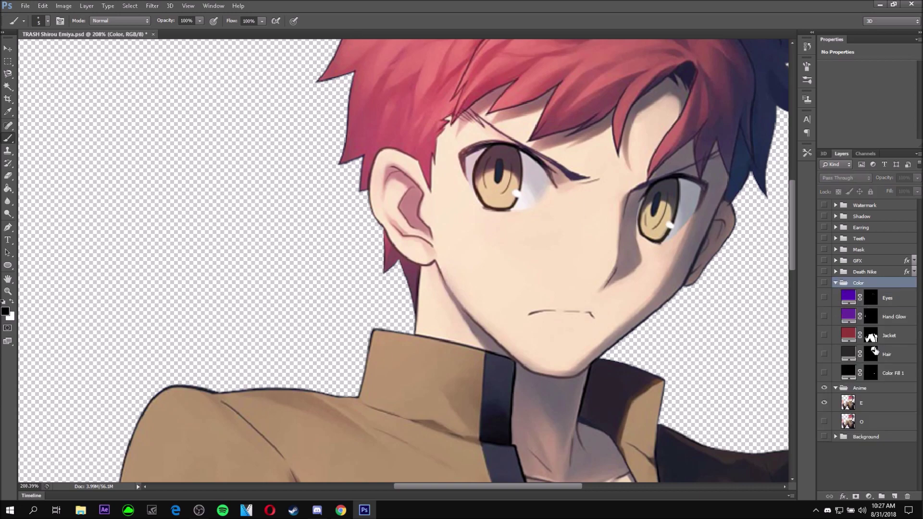
click(849, 300)
click(824, 283)
click(823, 298)
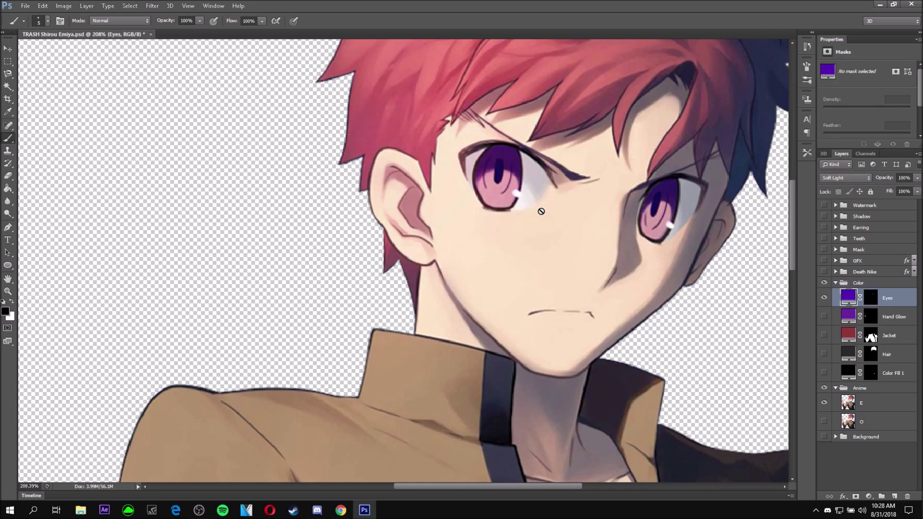
- Compare the artwork with the Eyes layer hidden and shown, and inspect the recoloured eyes and the raised hand's glowing emblem
key(ctrl+0)
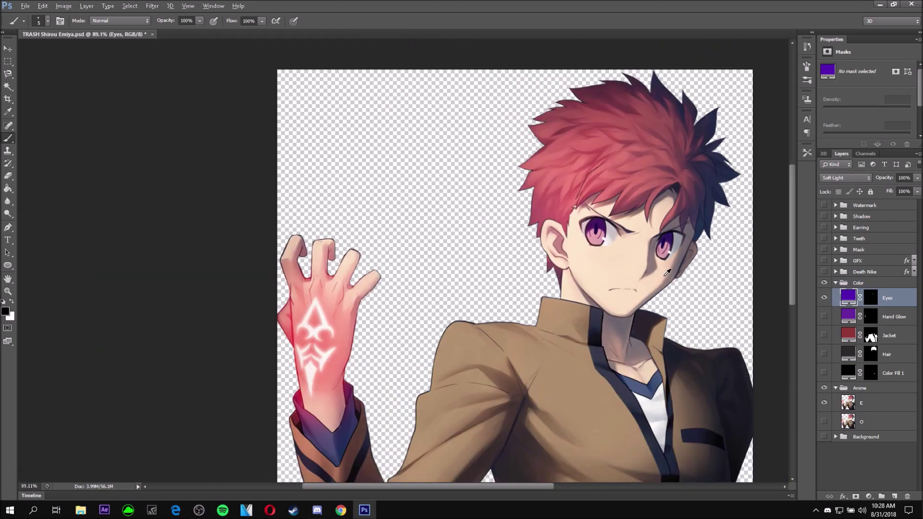
click(823, 298)
scroll(625, 251, up, 3)
key(alt)
click(823, 298)
scroll(609, 269, down, 2)
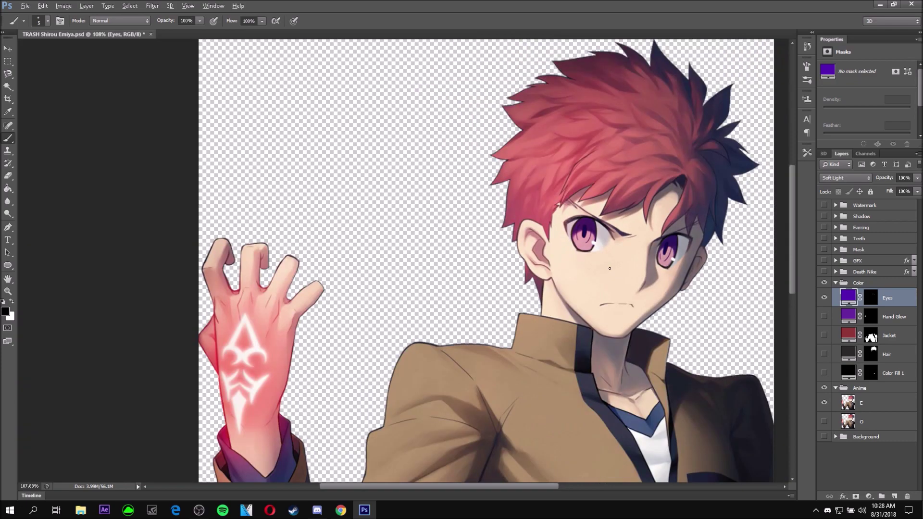
scroll(609, 268, down, 1)
scroll(610, 269, down, 2)
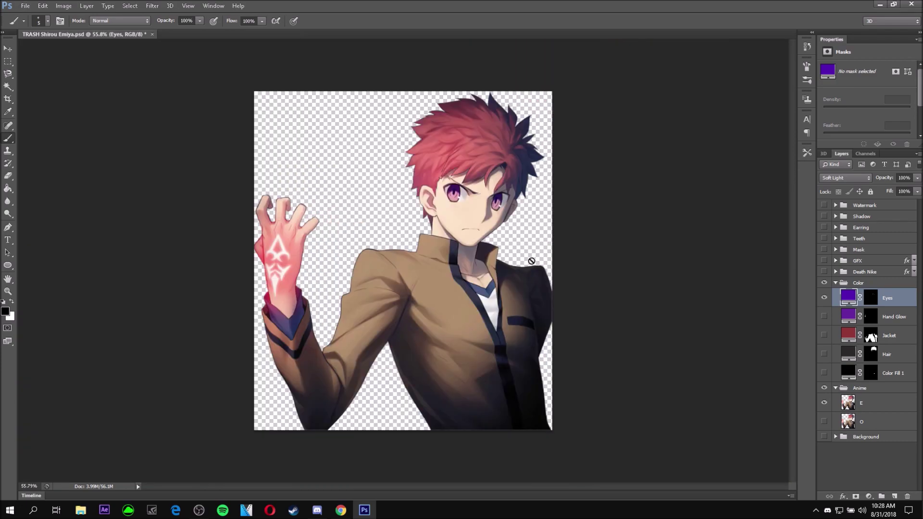
scroll(531, 261, up, 4)
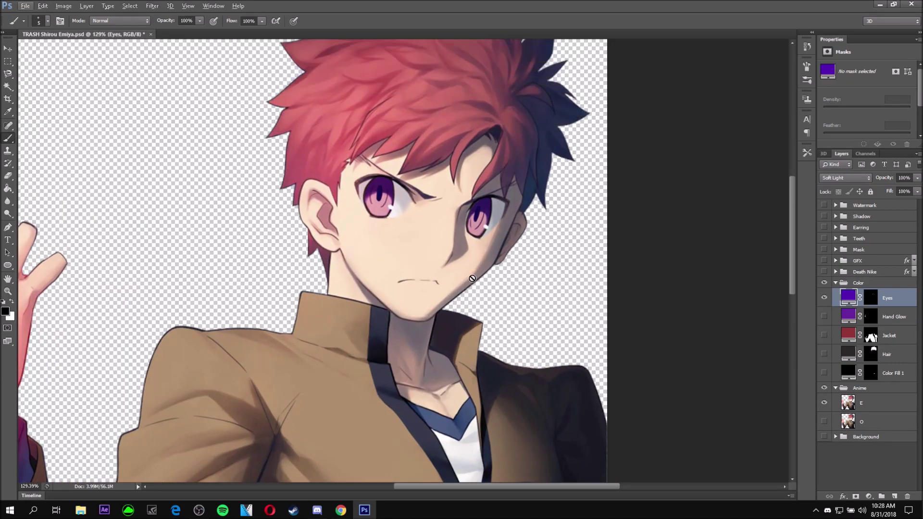
scroll(487, 280, down, 3)
scroll(207, 204, up, 6)
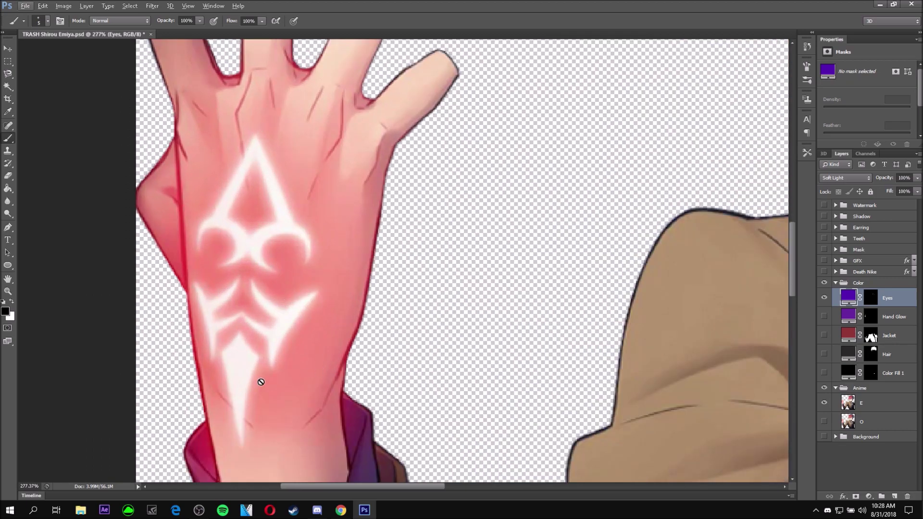
scroll(289, 358, down, 2)
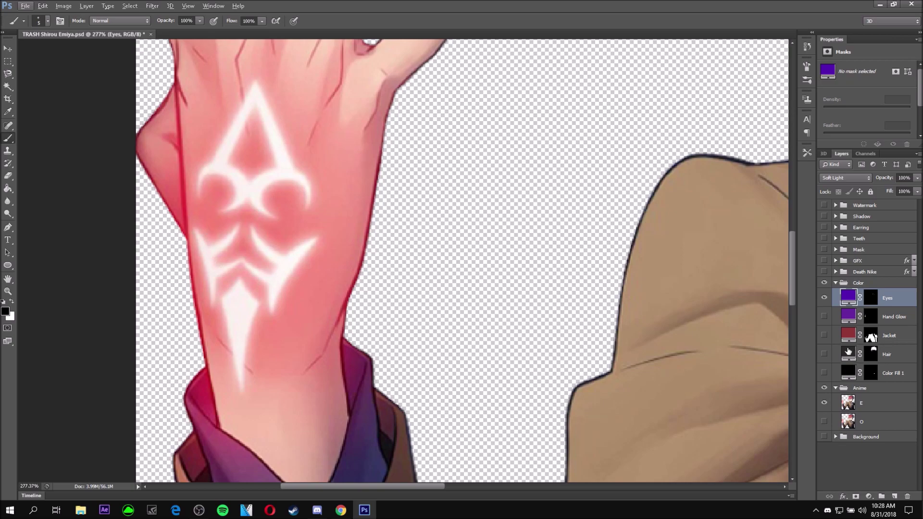
- Make the Hand Glow layer in the Color group visible and keep its blend mode at Screen
click(827, 317)
click(845, 317)
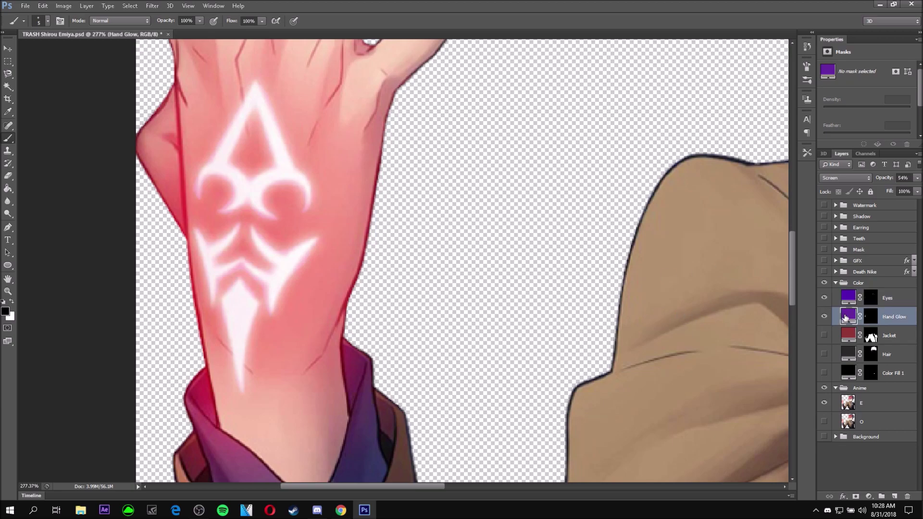
click(847, 173)
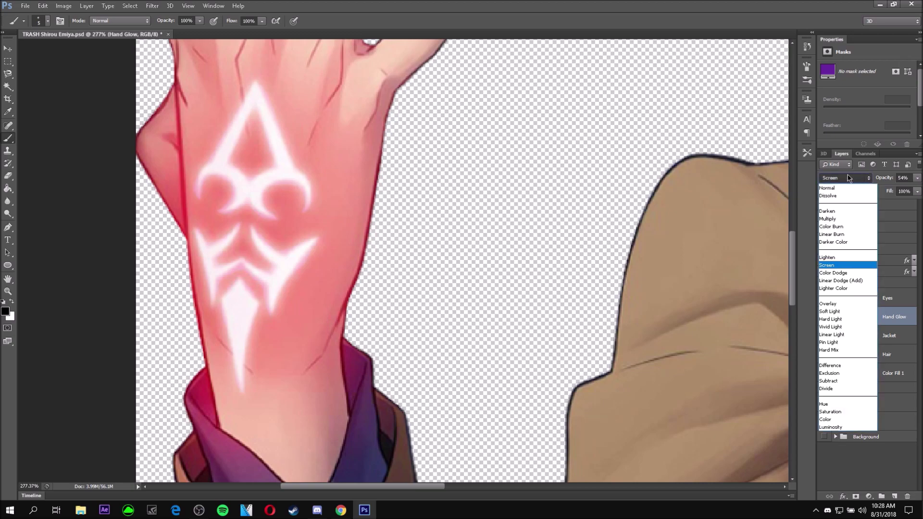
click(857, 266)
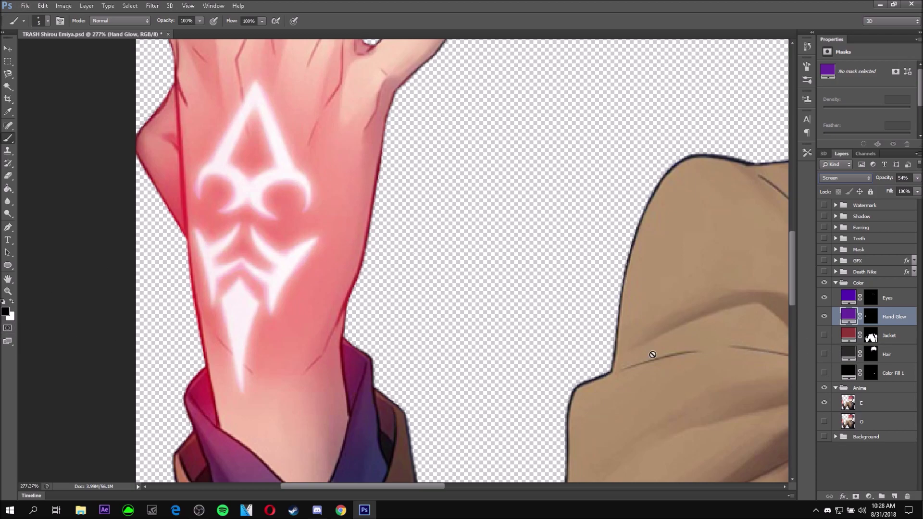
click(889, 461)
- Make the Jacket layer in the Color group visible
scroll(519, 305, down, 5)
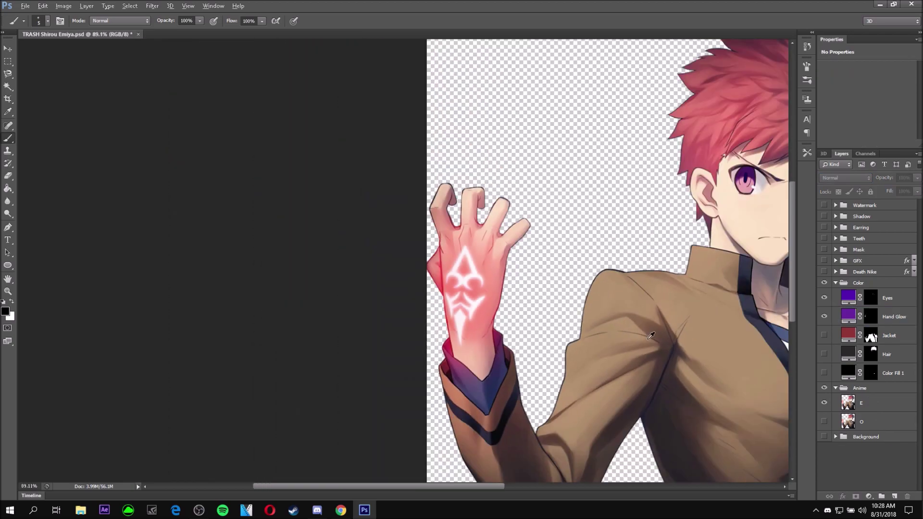
scroll(432, 264, up, 3)
scroll(433, 264, down, 2)
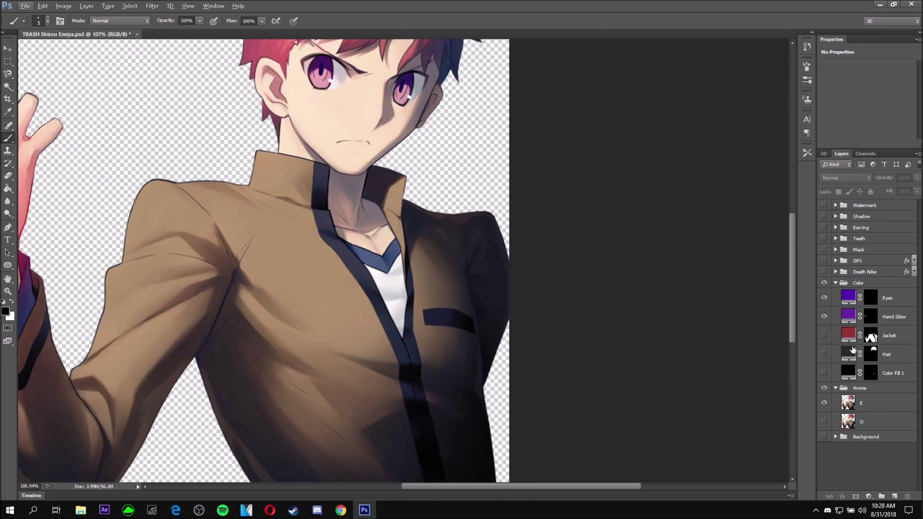
click(823, 335)
scroll(288, 267, down, 2)
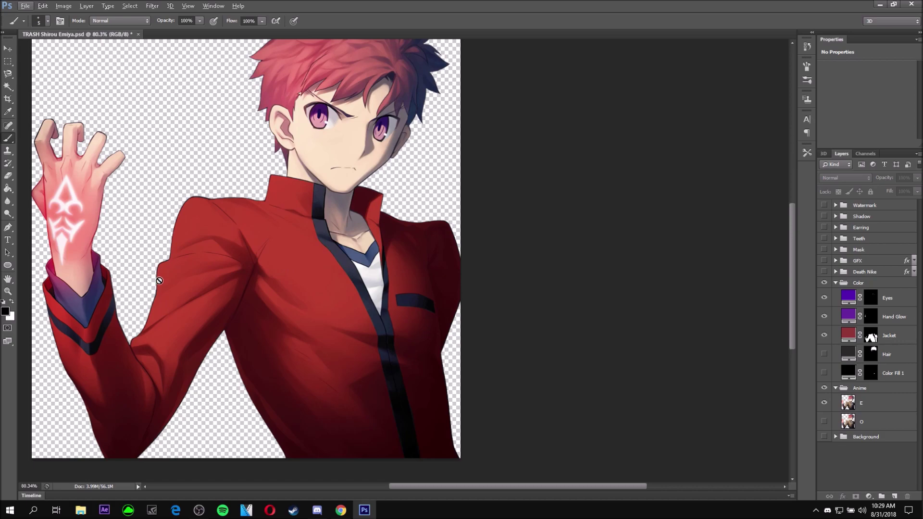
scroll(161, 278, up, 1)
- Try green, olive-yellow and purple #762195 as the Jacket fill colour and discard the change
double_click(841, 335)
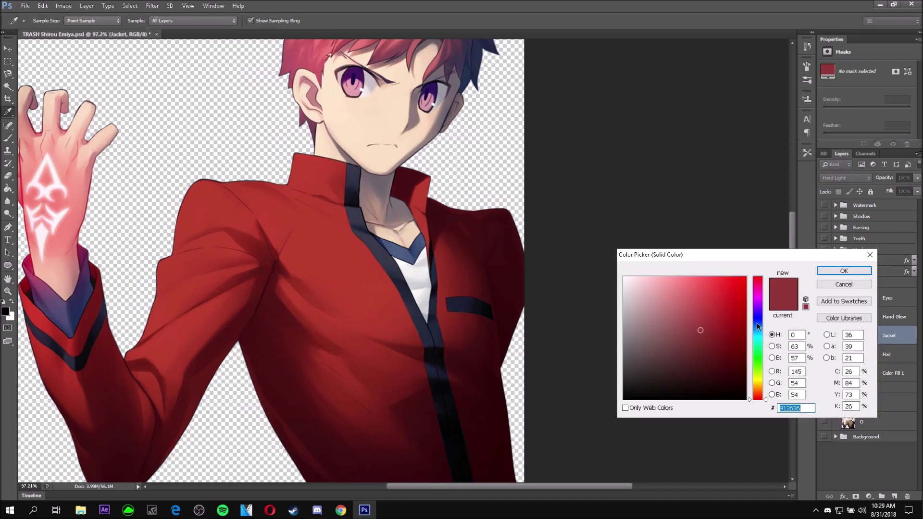
drag(763, 350, 759, 365)
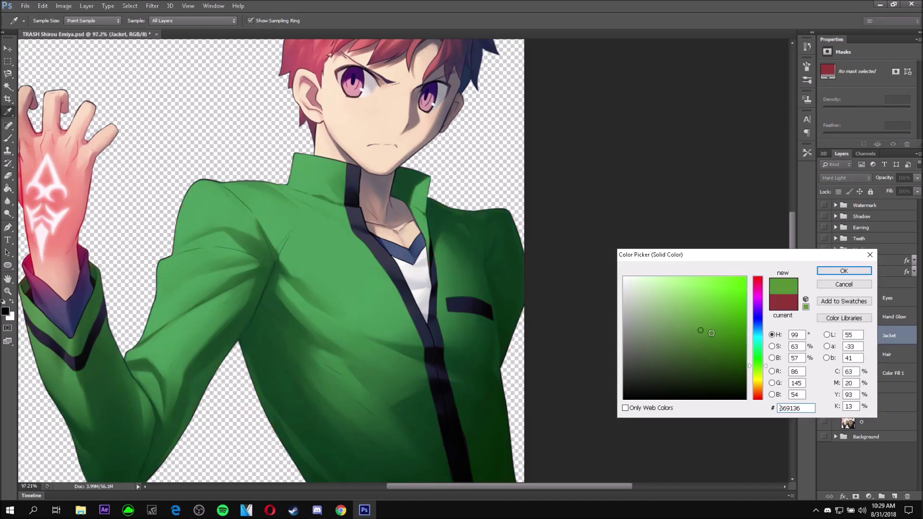
drag(720, 305, 718, 328)
drag(760, 364, 760, 377)
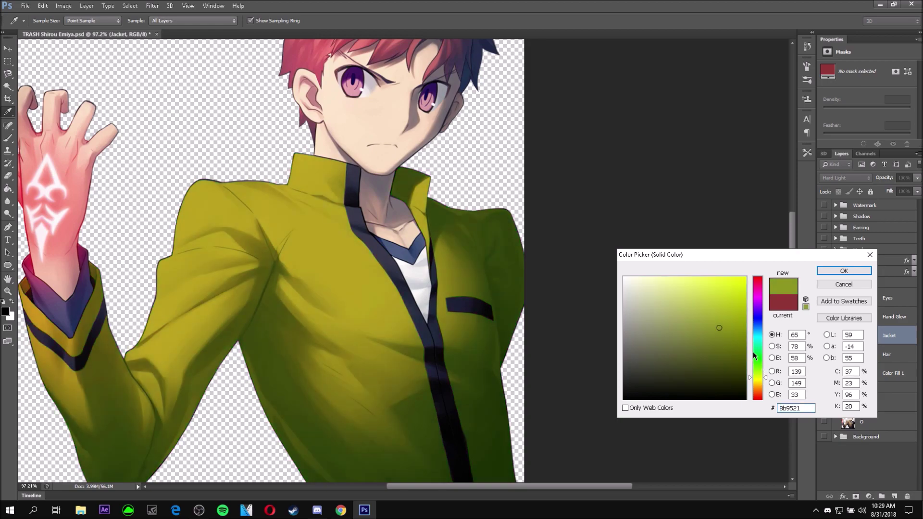
drag(758, 343, 758, 298)
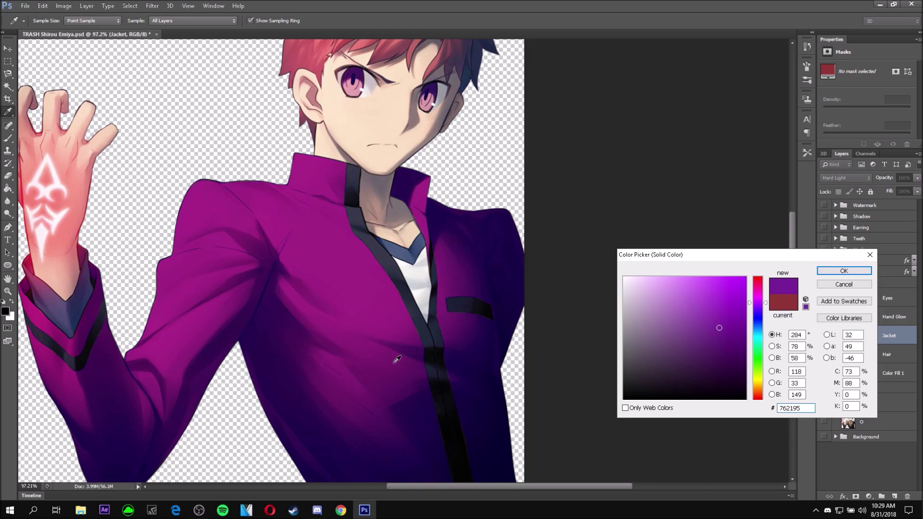
click(852, 287)
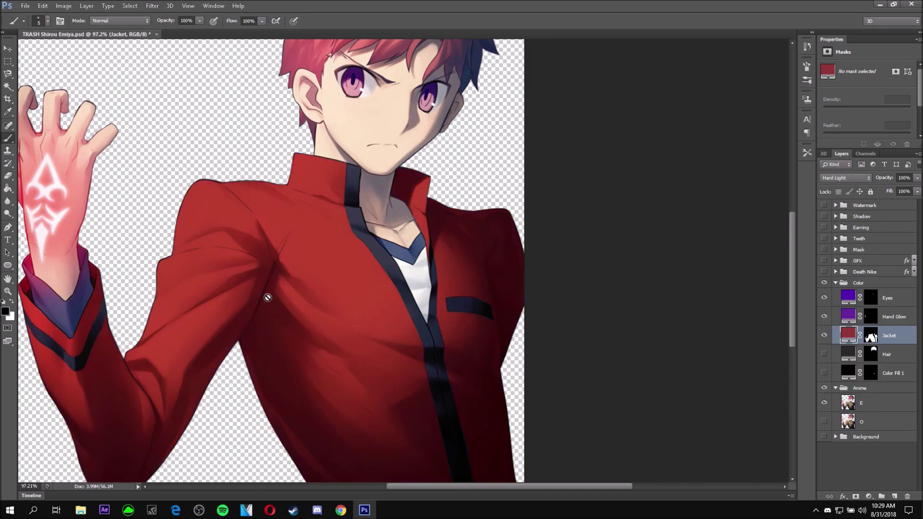
- Select the E layer in the Anime group
scroll(251, 288, up, 3)
scroll(251, 289, down, 5)
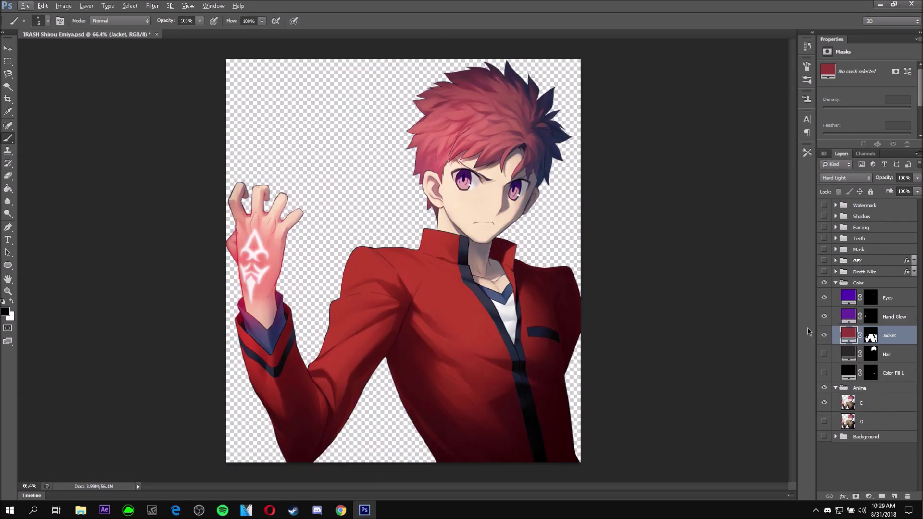
scroll(438, 329, up, 3)
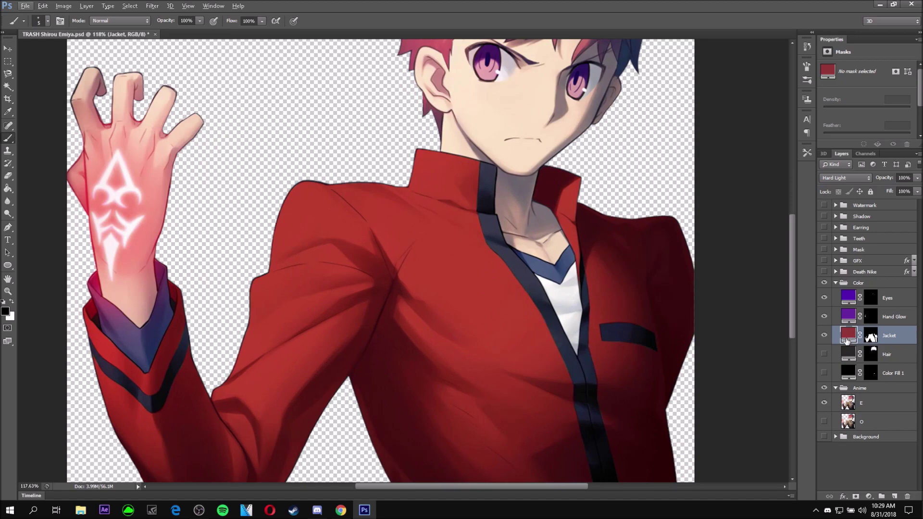
scroll(443, 290, down, 2)
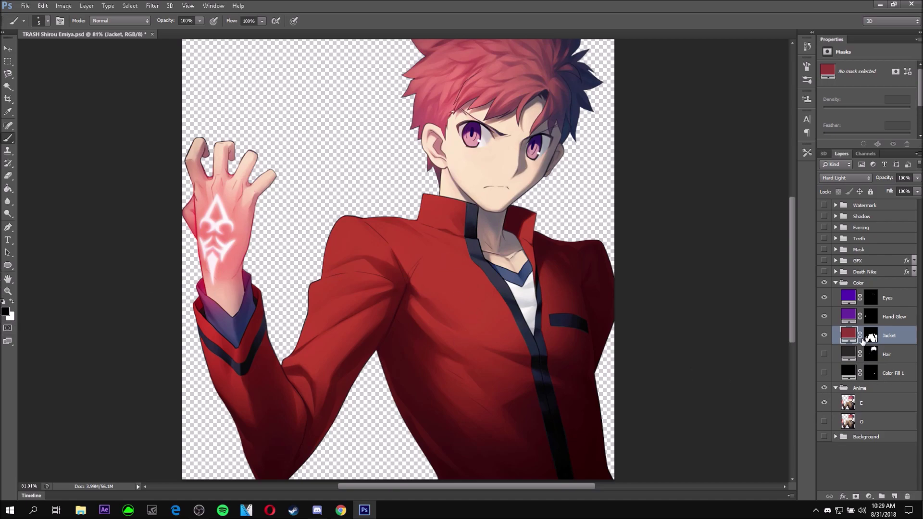
click(868, 406)
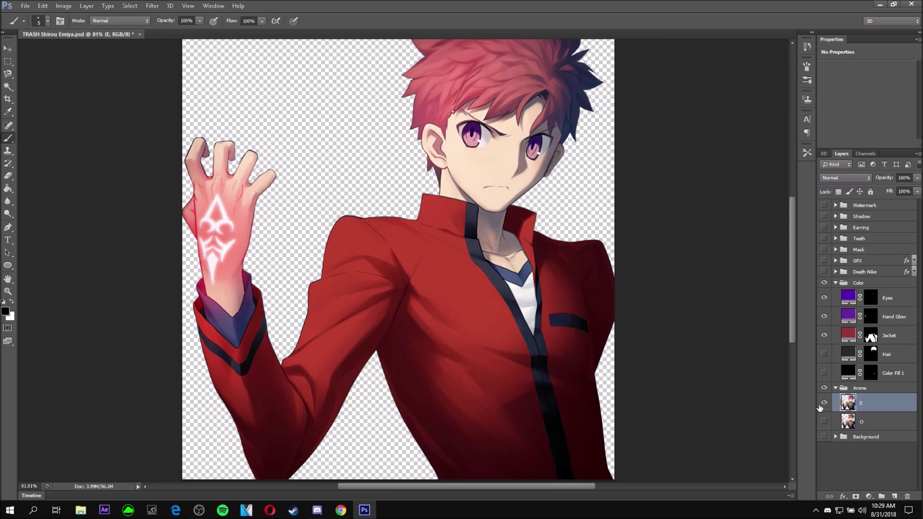
click(833, 421)
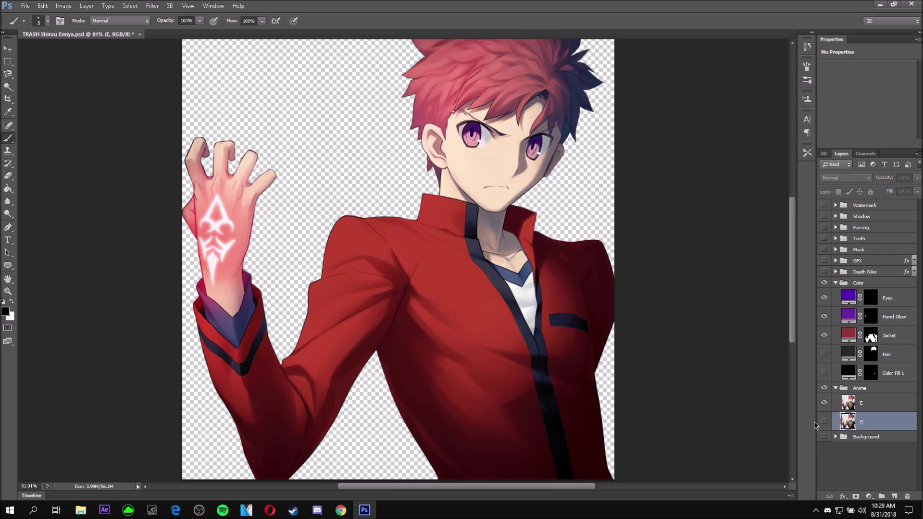
click(847, 407)
- Enlarge the hard round brush and enter Quick Mask mode on the E layer
scroll(488, 401, up, 5)
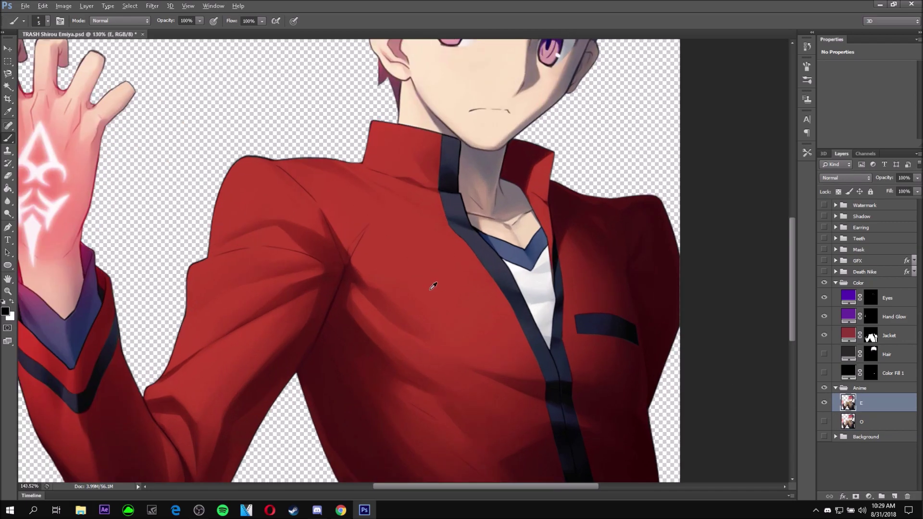
right_click(388, 251)
drag(400, 273, 428, 273)
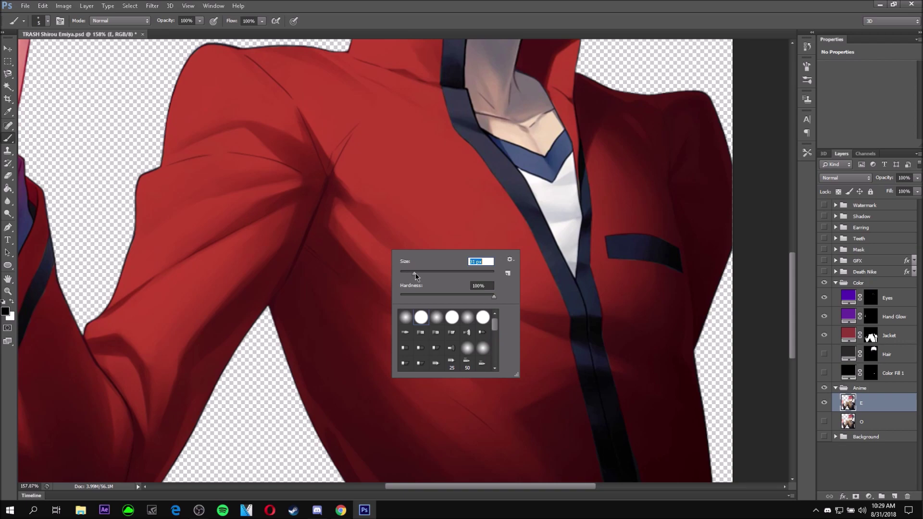
click(7, 328)
- Set the brush size to 116 px and paint the Quick Mask roughly over the whole jacket
scroll(503, 301, down, 2)
scroll(452, 391, down, 3)
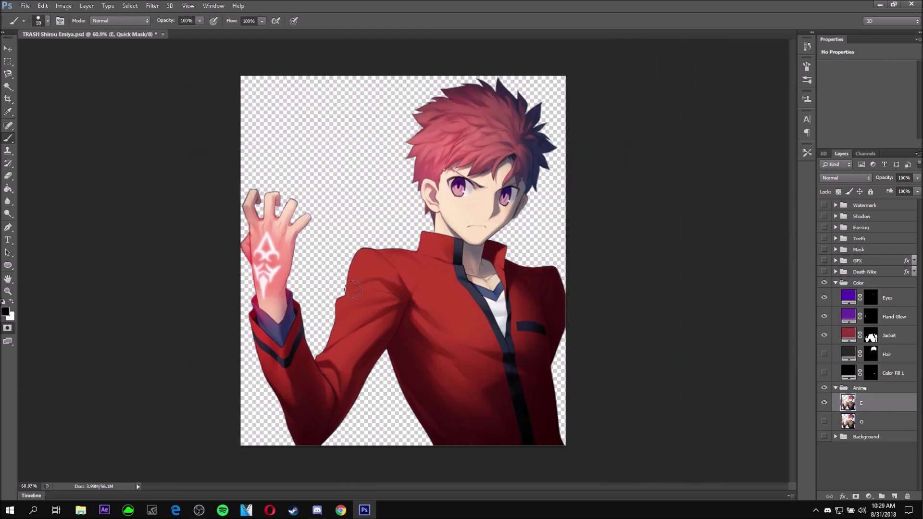
right_click(382, 310)
drag(399, 311, 411, 314)
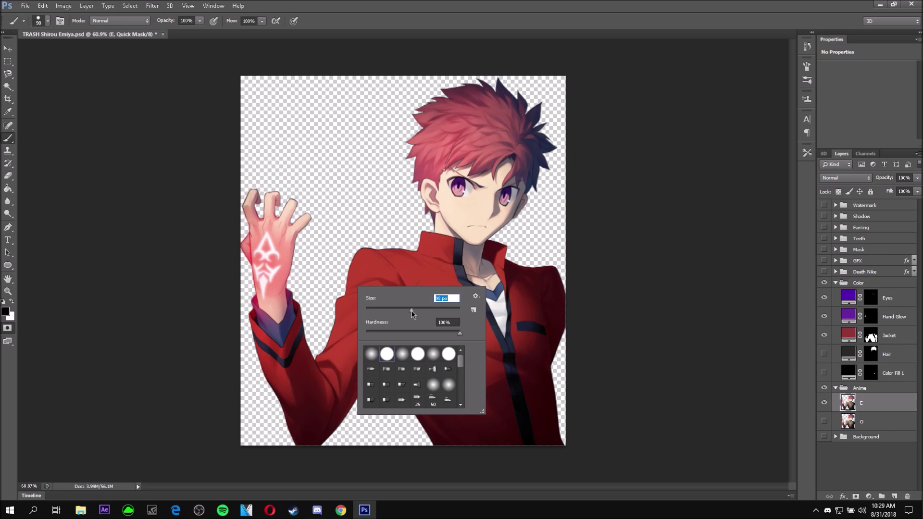
mouse_move(423, 238)
mouse_down()
mouse_move(503, 251)
mouse_move(511, 268)
mouse_move(425, 296)
mouse_move(542, 304)
mouse_move(627, 272)
mouse_move(410, 279)
mouse_move(473, 304)
mouse_move(555, 318)
mouse_move(393, 318)
mouse_move(488, 294)
mouse_move(461, 365)
mouse_move(534, 365)
mouse_move(593, 356)
mouse_move(334, 329)
mouse_move(407, 331)
mouse_move(517, 356)
mouse_move(354, 368)
mouse_move(280, 358)
mouse_move(313, 338)
mouse_move(302, 325)
mouse_move(257, 316)
mouse_move(285, 308)
mouse_move(301, 360)
mouse_move(273, 392)
mouse_move(273, 381)
mouse_move(302, 413)
mouse_move(302, 398)
mouse_move(299, 430)
mouse_move(350, 409)
mouse_move(402, 314)
mouse_move(456, 446)
mouse_move(398, 397)
mouse_move(442, 375)
mouse_move(436, 395)
mouse_move(462, 356)
mouse_move(483, 384)
mouse_move(523, 404)
mouse_move(538, 374)
mouse_move(509, 395)
mouse_up()
- Swap to white and erase parts of the mask spill beside the raised arm and over the wrist
scroll(519, 385, up, 5)
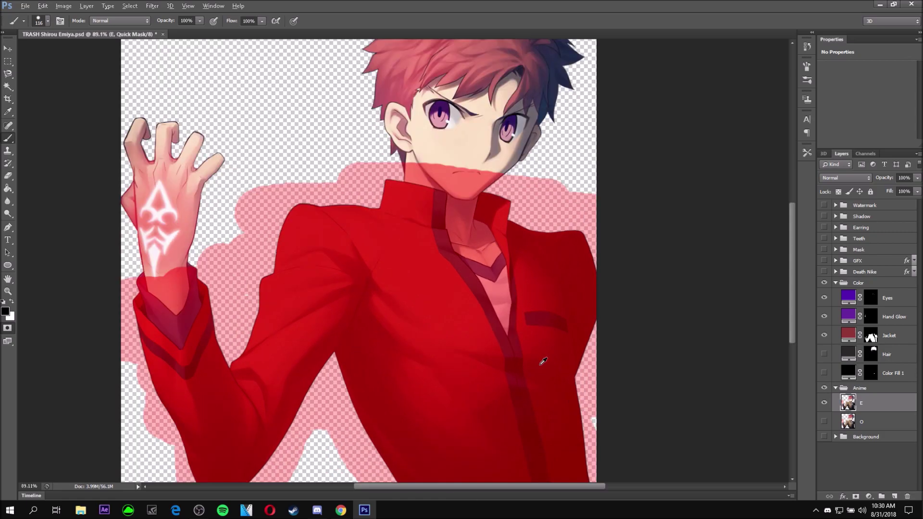
scroll(284, 233, down, 3)
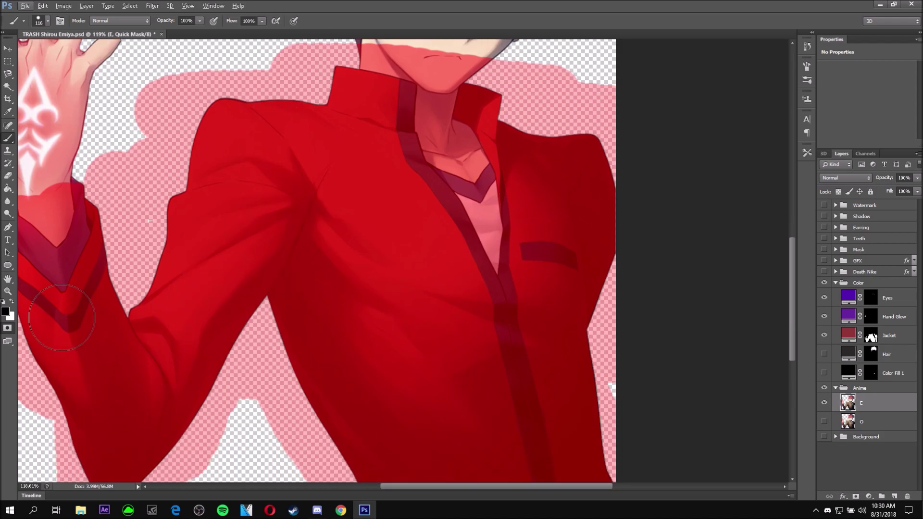
key(x)
scroll(260, 376, down, 3)
mouse_move(260, 375)
mouse_down()
mouse_move(252, 350)
mouse_move(248, 414)
mouse_move(244, 370)
mouse_move(162, 465)
mouse_move(203, 434)
mouse_move(245, 364)
mouse_up()
scroll(212, 351, down, 4)
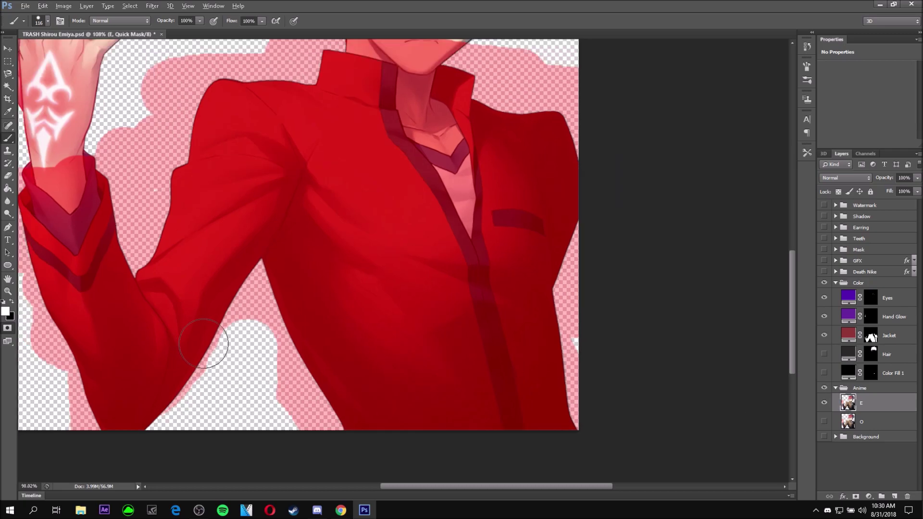
scroll(174, 144, up, 2)
scroll(174, 144, up, 1)
mouse_move(181, 175)
mouse_down()
mouse_move(165, 226)
mouse_move(183, 235)
mouse_move(157, 250)
mouse_move(146, 240)
mouse_move(153, 256)
mouse_move(136, 240)
mouse_move(97, 238)
mouse_move(96, 271)
mouse_move(76, 245)
mouse_up()
scroll(181, 220, down, 1)
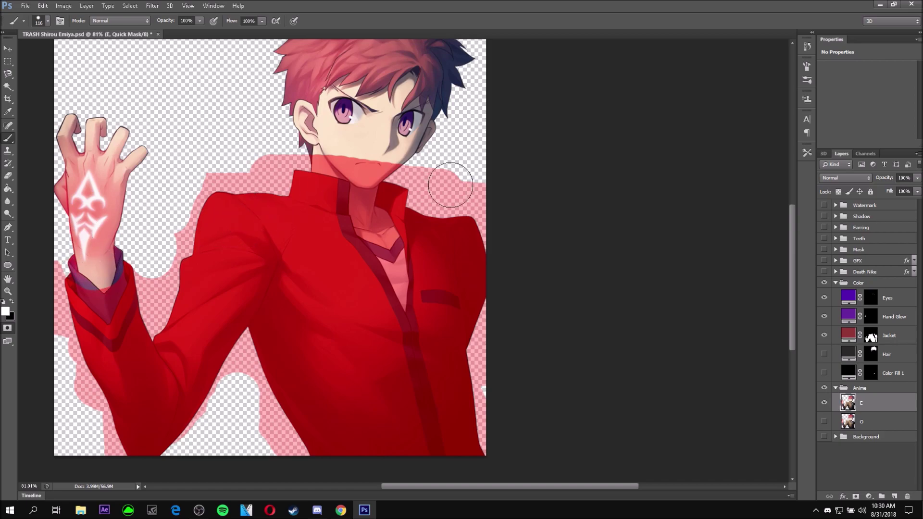
- Step back through the history until all Quick Mask painting on the jacket is undone
click(43, 5)
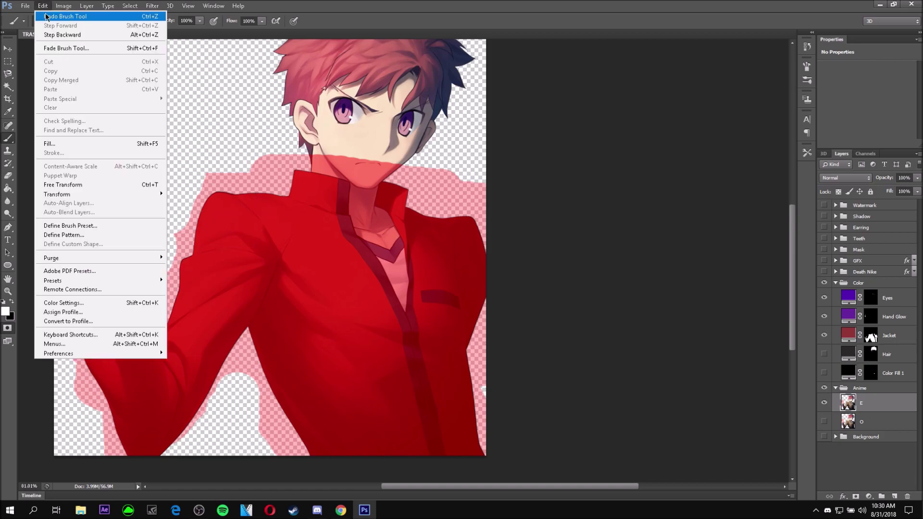
click(51, 19)
click(42, 6)
click(53, 34)
click(43, 6)
click(51, 34)
click(43, 6)
click(50, 35)
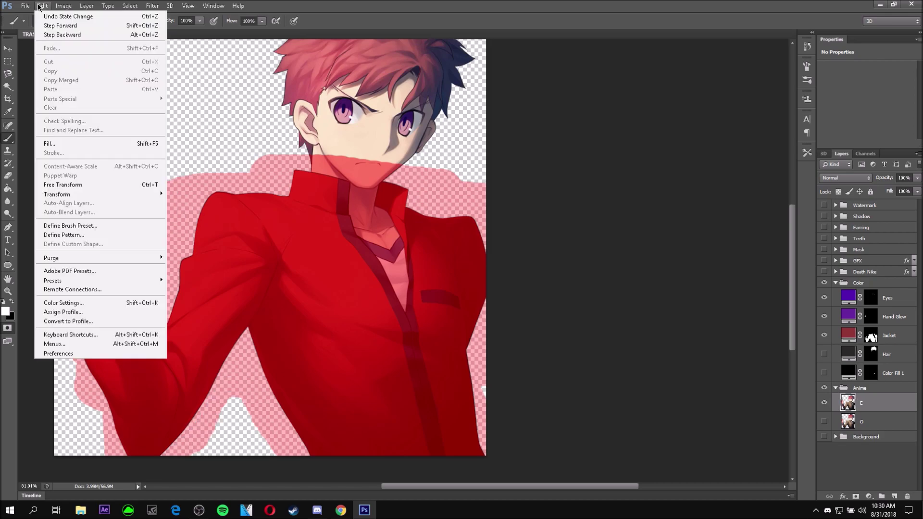
click(43, 5)
click(51, 35)
click(42, 6)
click(50, 35)
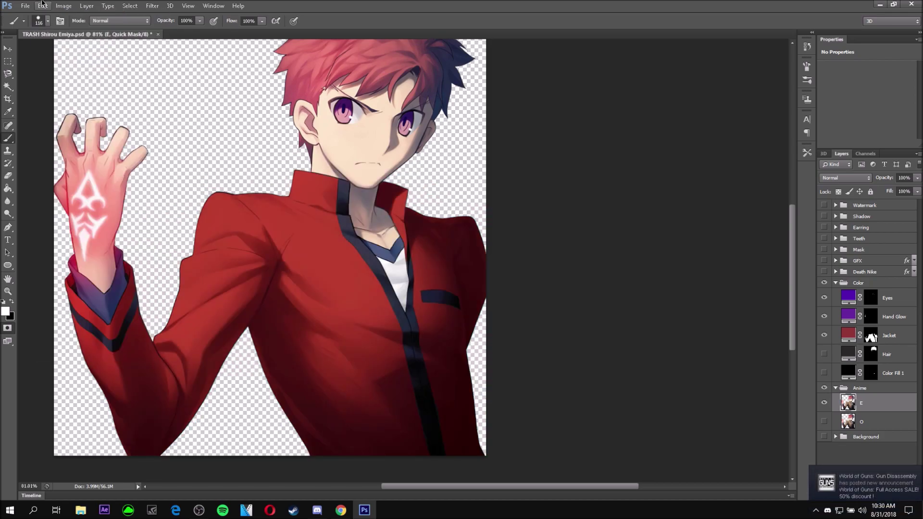
- Make the Hair layer in the Color group visible with the Move tool active, and leave Quick Mask mode
scroll(579, 299, down, 2)
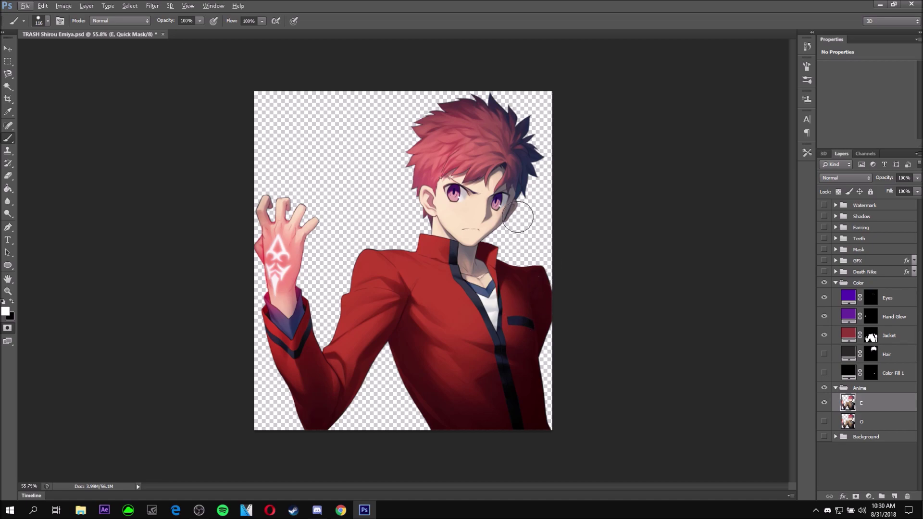
scroll(509, 159, up, 2)
scroll(511, 148, up, 1)
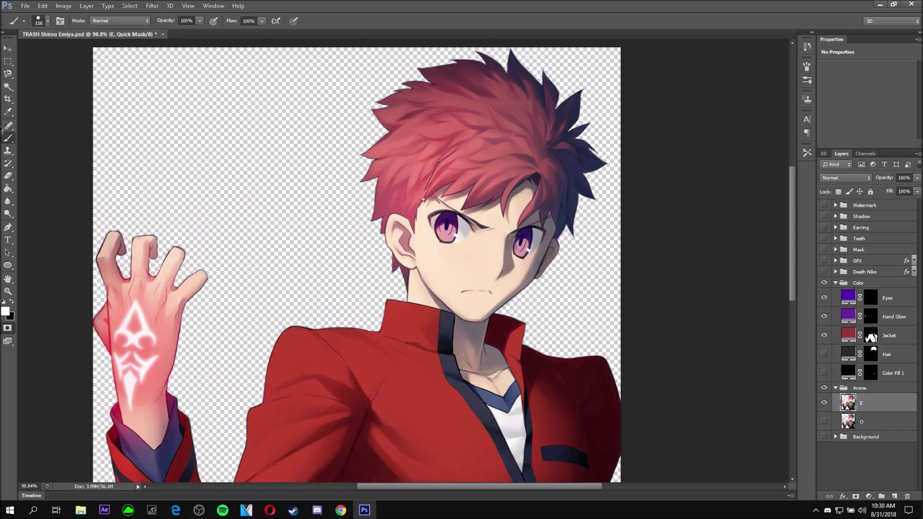
click(8, 48)
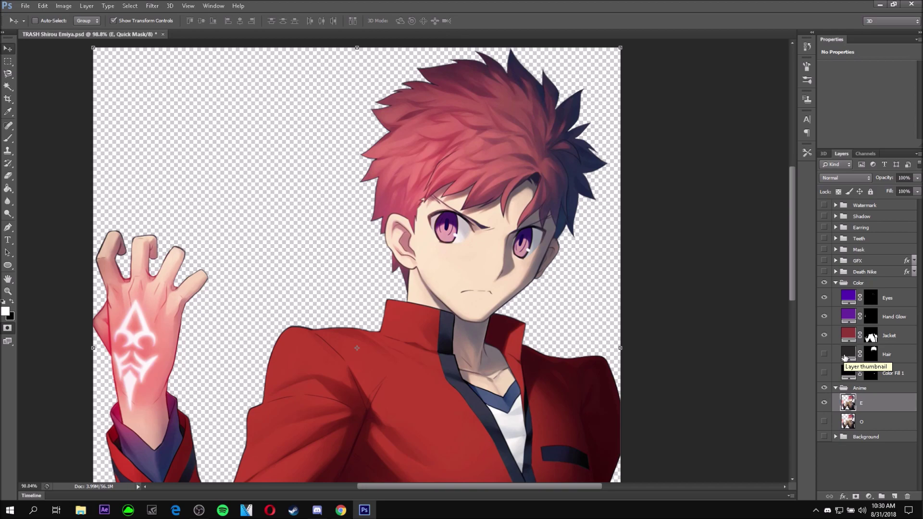
click(824, 354)
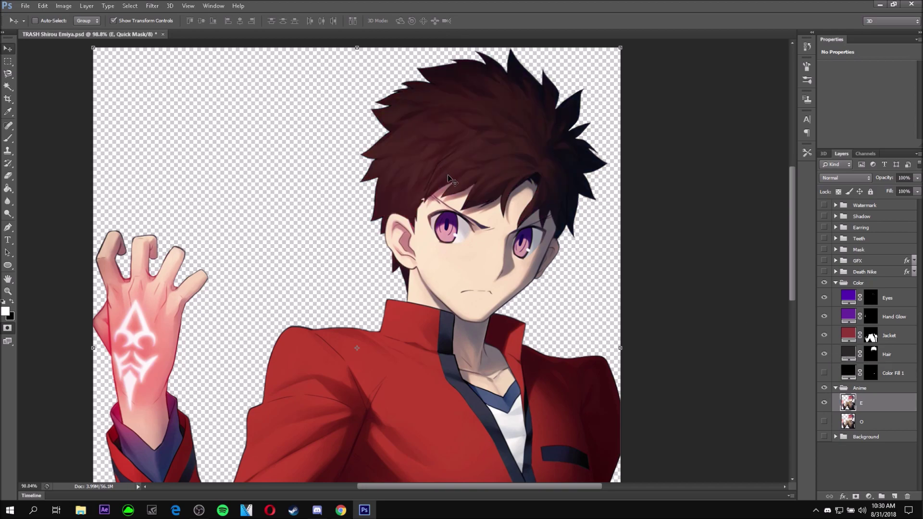
scroll(473, 162, up, 2)
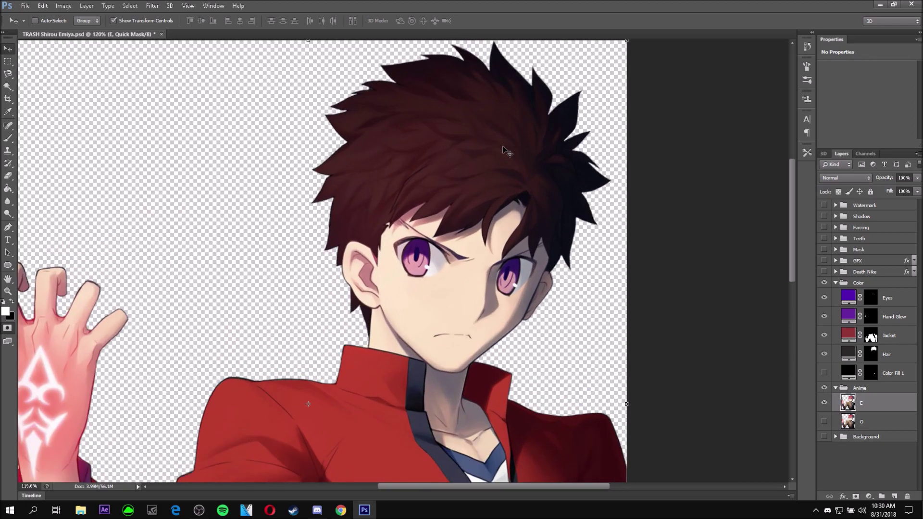
scroll(506, 151, down, 3)
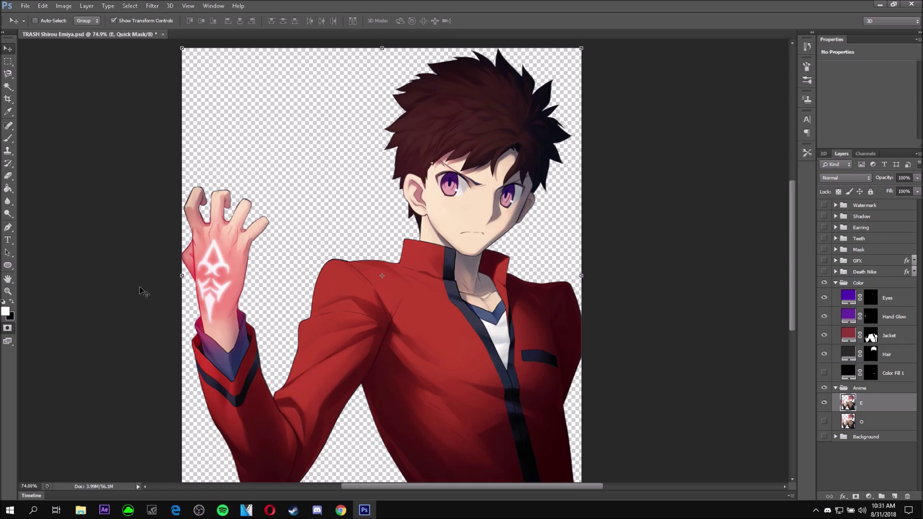
click(8, 329)
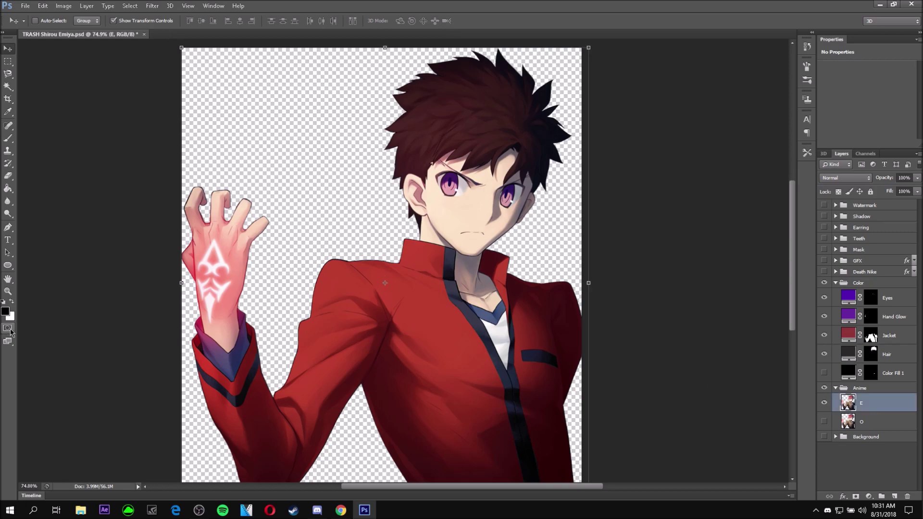
scroll(447, 233, down, 3)
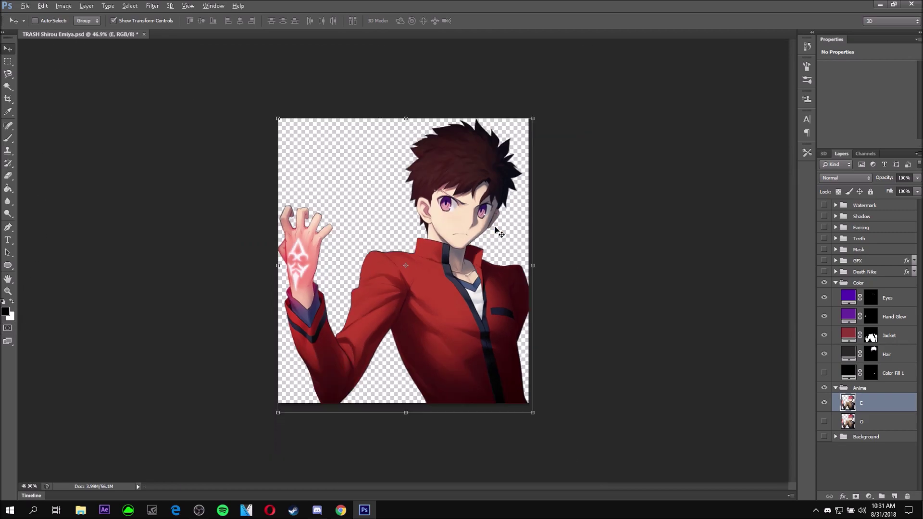
- Check the Hair fill layer's colour in the Color Picker and leave it unchanged
scroll(464, 173, up, 1)
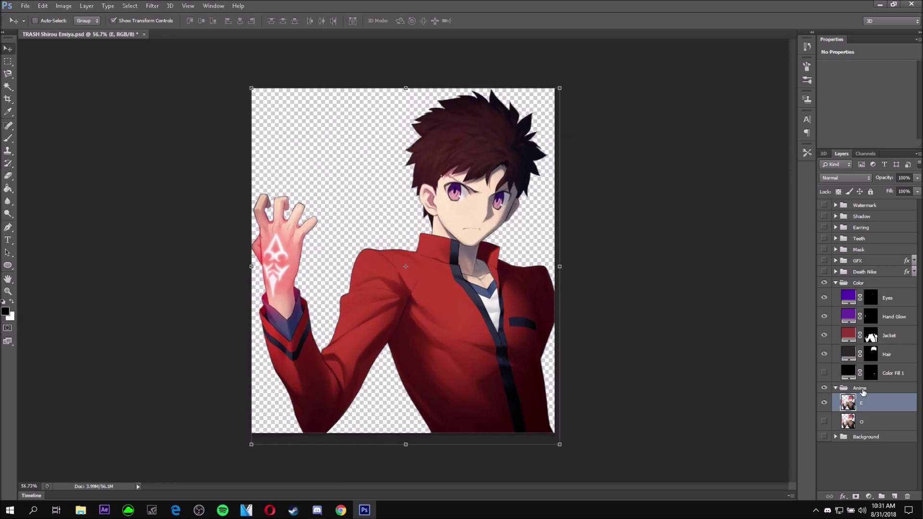
double_click(845, 356)
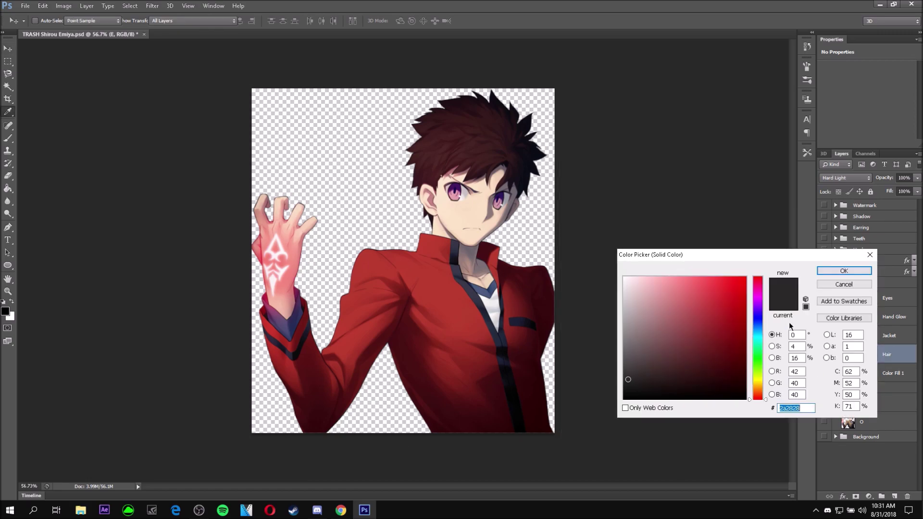
key(Escape)
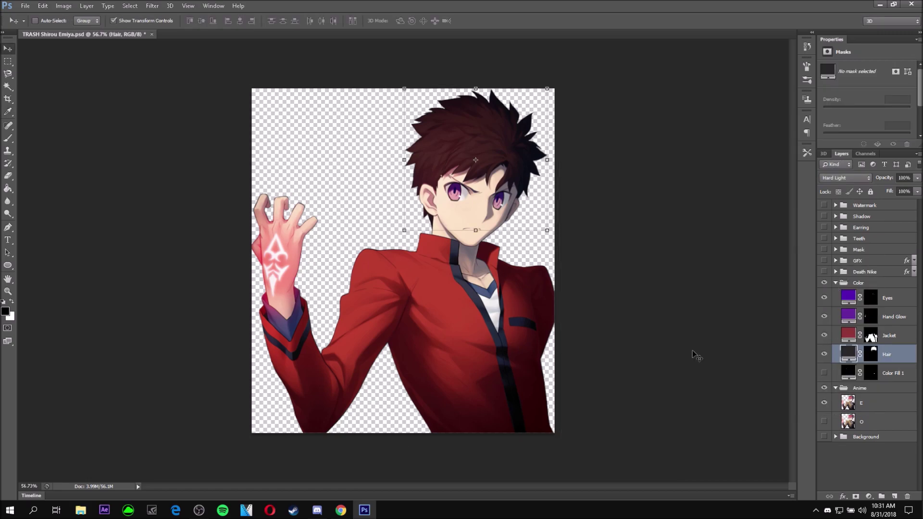
- Make the Color Fill 1 layer on the shirt's V-neck visible and collapse the Color group
scroll(523, 295, up, 2)
click(824, 373)
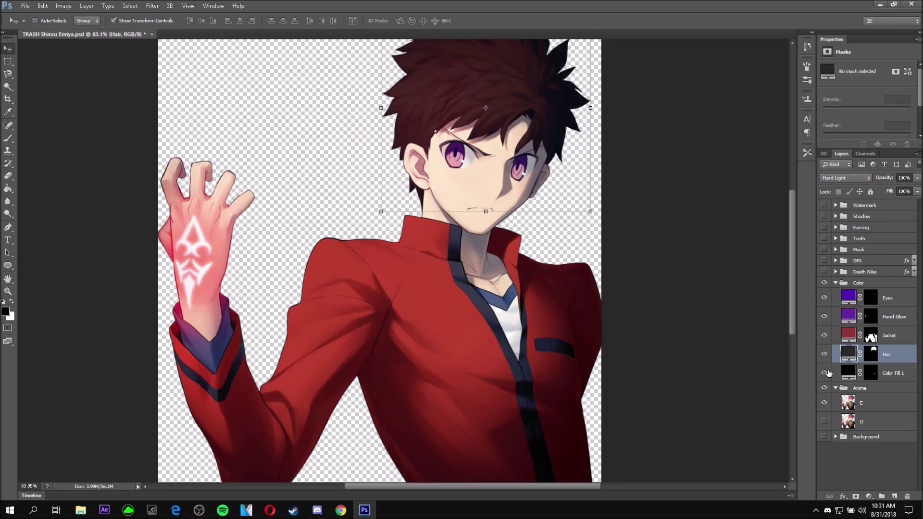
scroll(483, 300, up, 2)
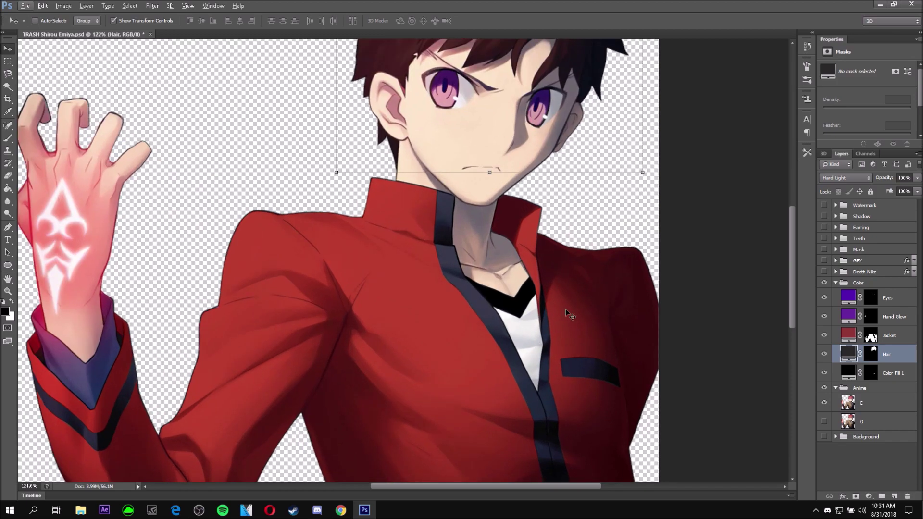
scroll(565, 309, down, 2)
key(alt)
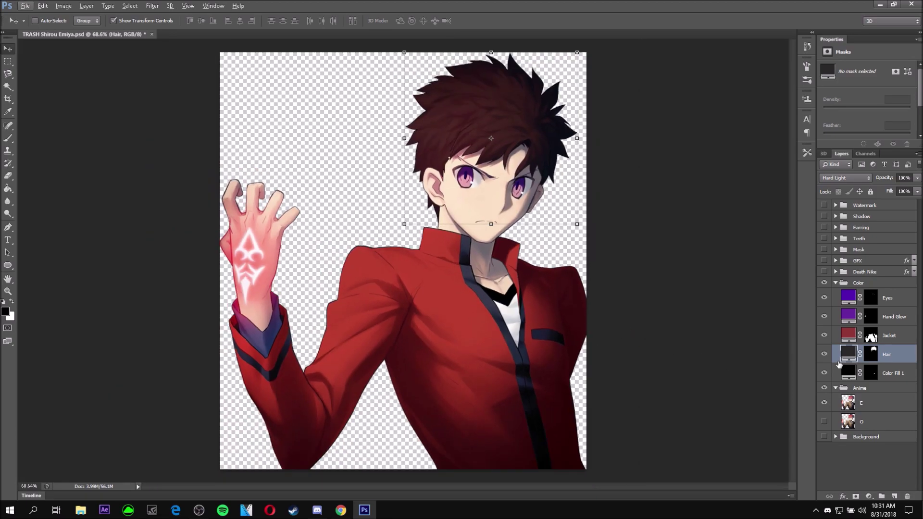
click(833, 284)
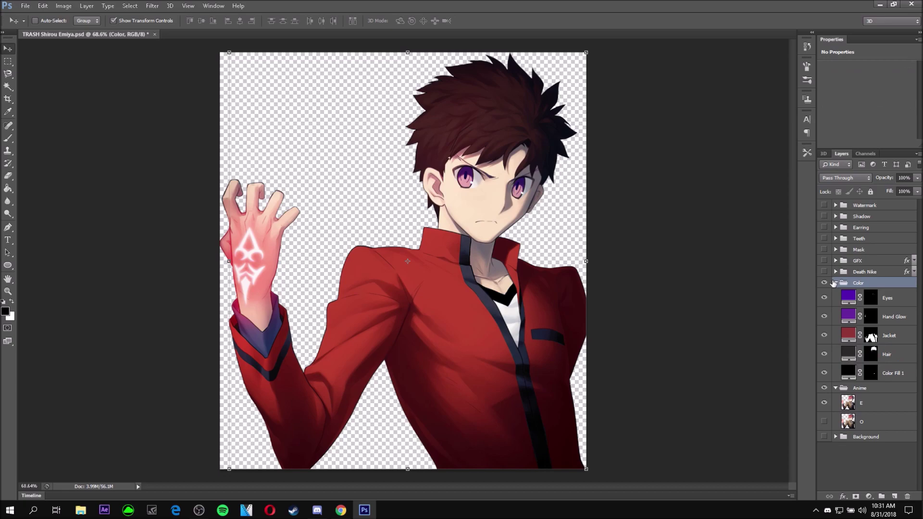
click(834, 284)
- Make the Death Nike group visible on the jacket's chest and expand it to its individual layers
click(837, 272)
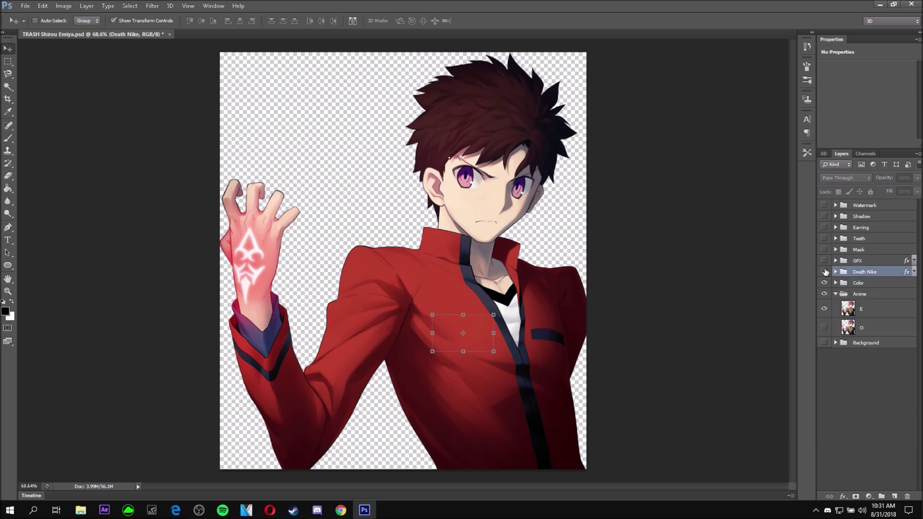
click(825, 272)
click(835, 272)
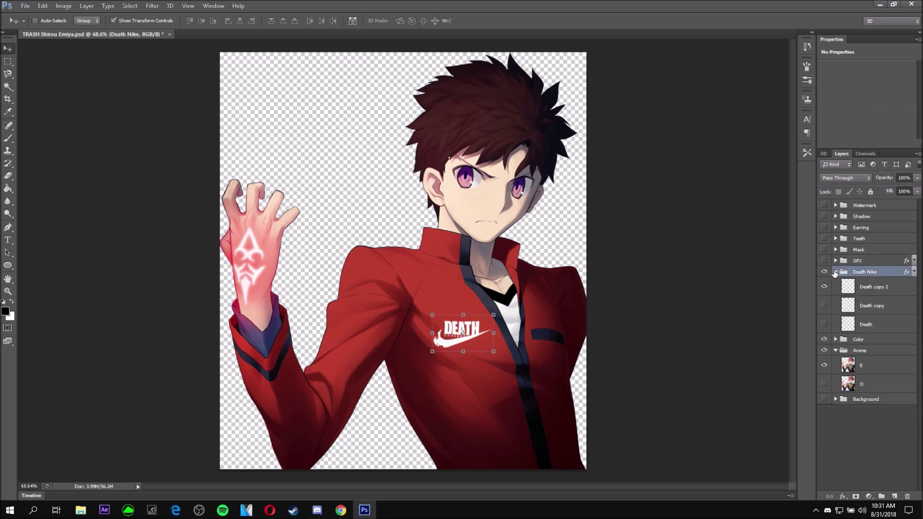
click(835, 272)
click(835, 272)
scroll(495, 319, up, 5)
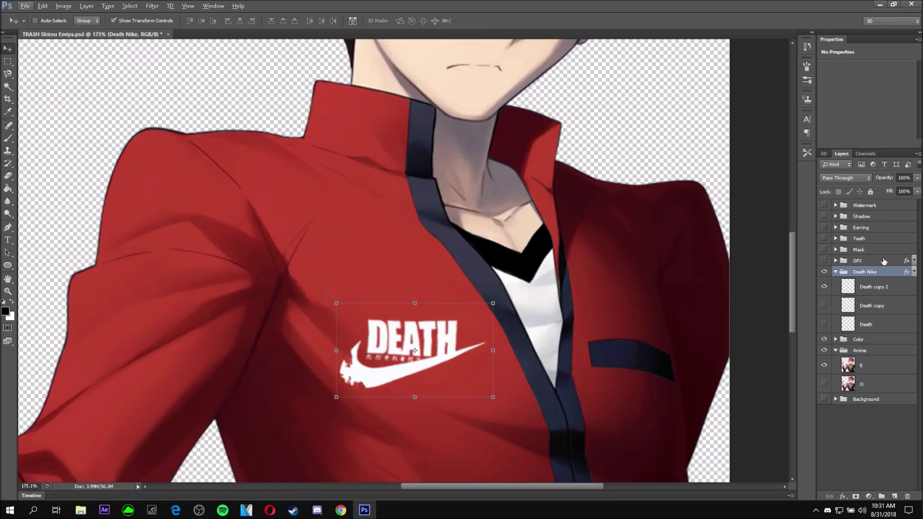
- Compare the Death, Death copy and Death copy 2 logo versions one at a time, ending with only Death copy 2 shown
click(875, 287)
click(824, 286)
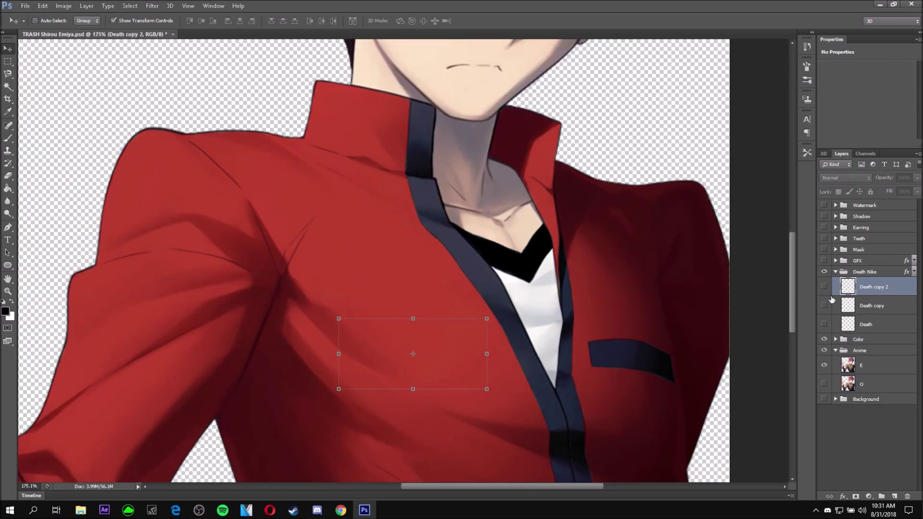
click(825, 325)
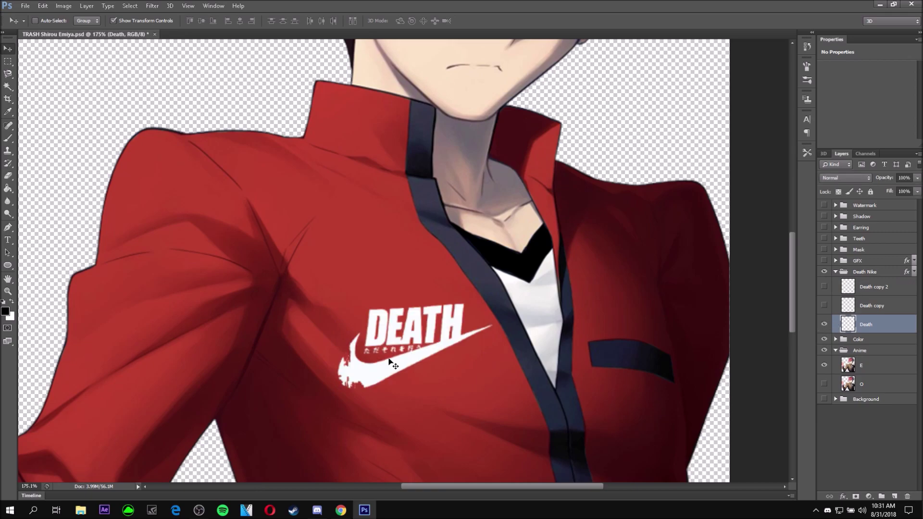
key(ctrl+0)
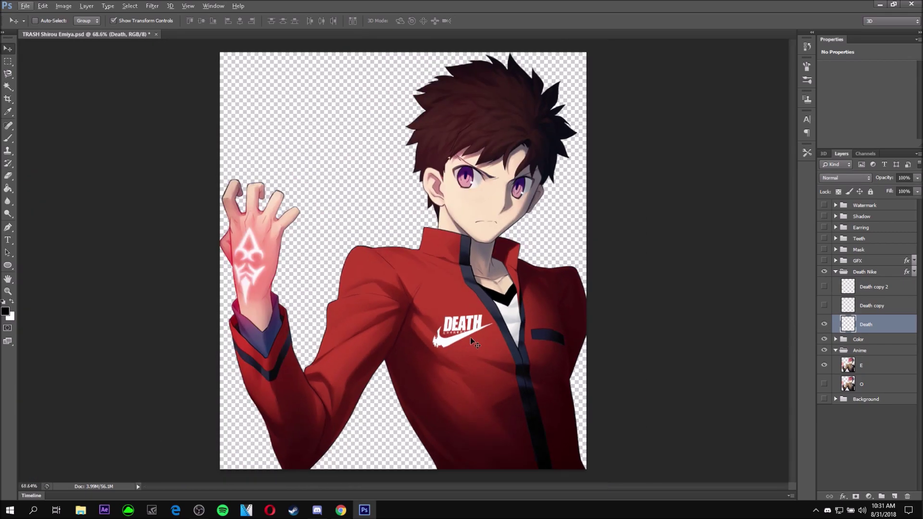
scroll(470, 336, up, 2)
scroll(470, 336, up, 2)
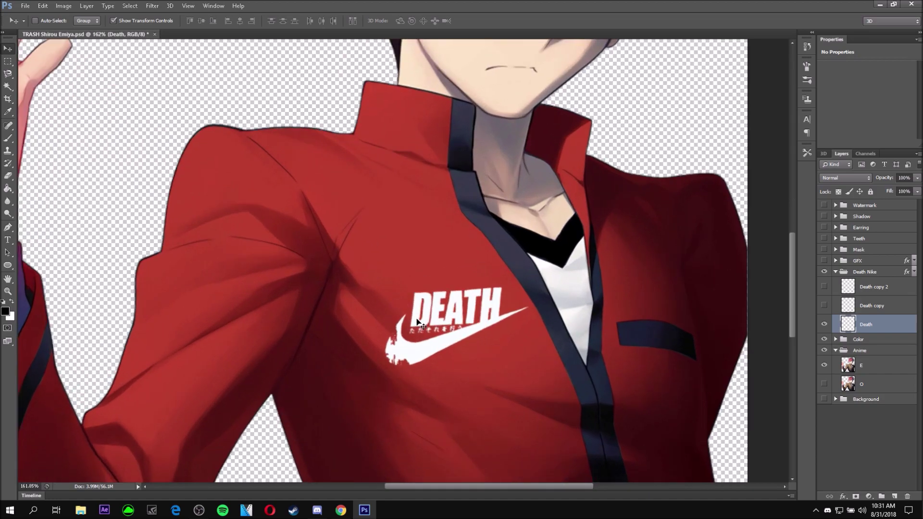
click(825, 322)
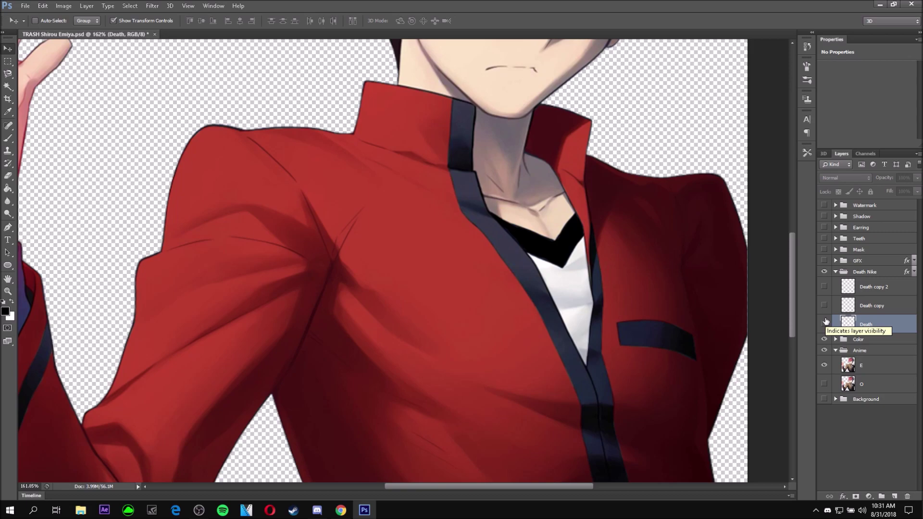
click(825, 305)
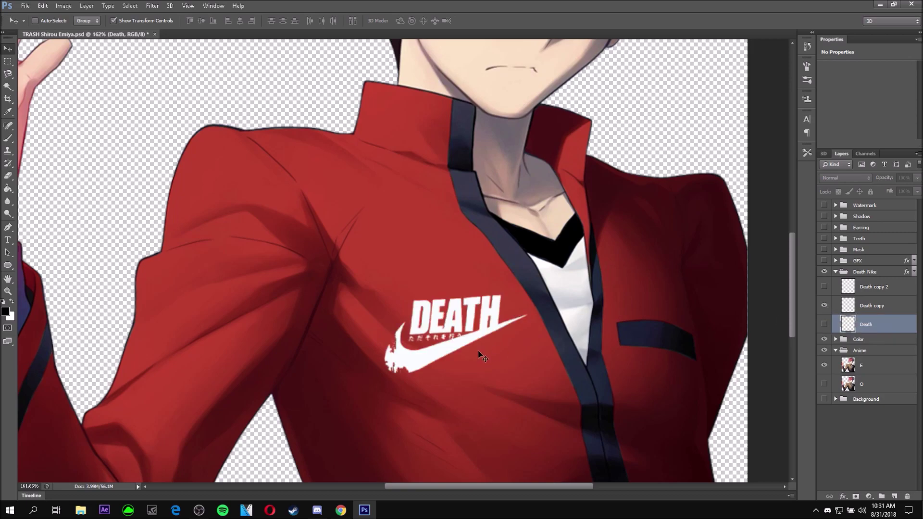
click(824, 306)
click(824, 287)
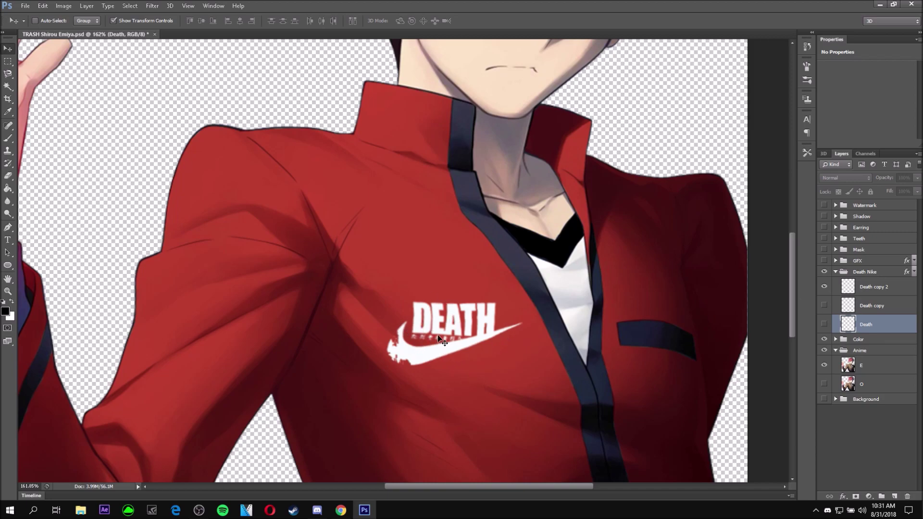
- Examine how the chest logo follows the jacket's folds, along with the sleeve, torso and collar area
scroll(522, 304, down, 4)
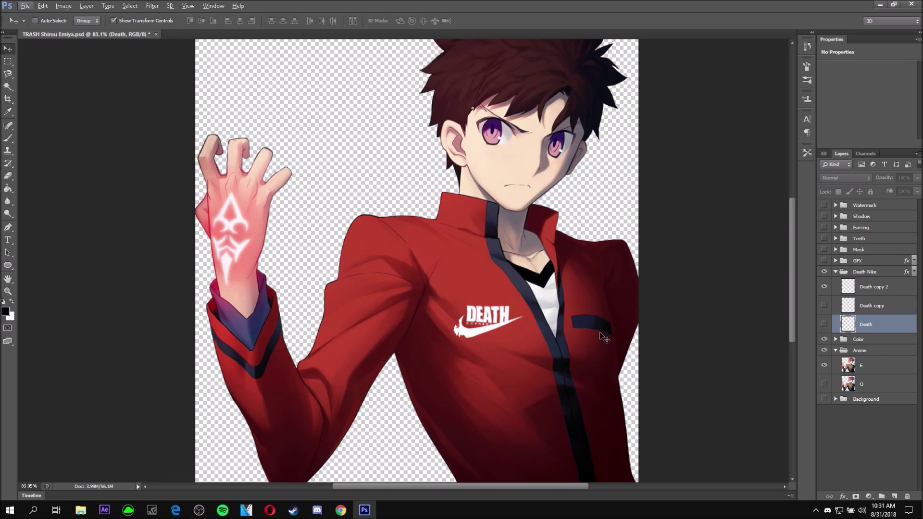
scroll(599, 332, down, 2)
scroll(466, 329, up, 3)
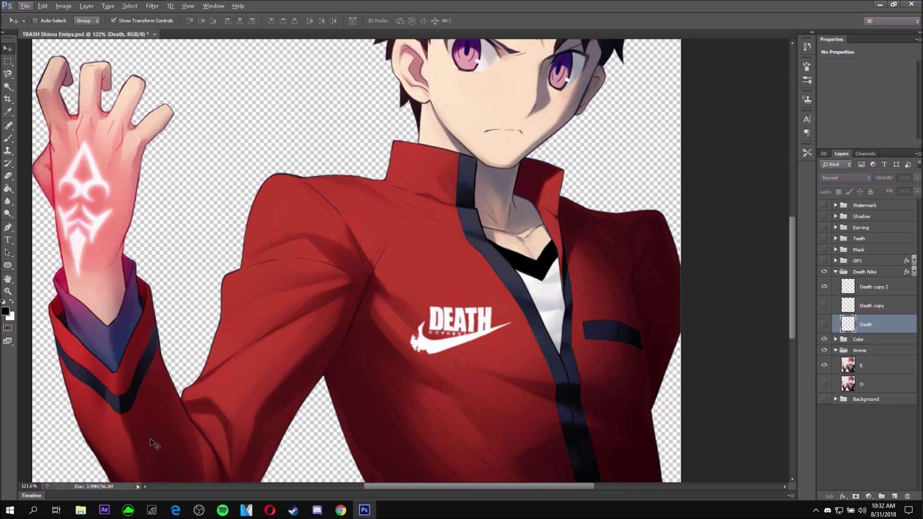
scroll(346, 195, down, 2)
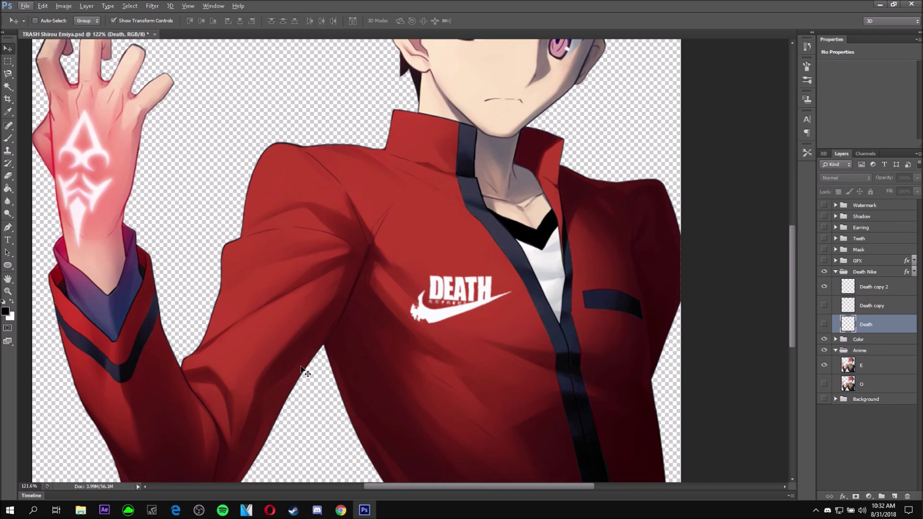
scroll(231, 408, down, 5)
scroll(207, 391, down, 2)
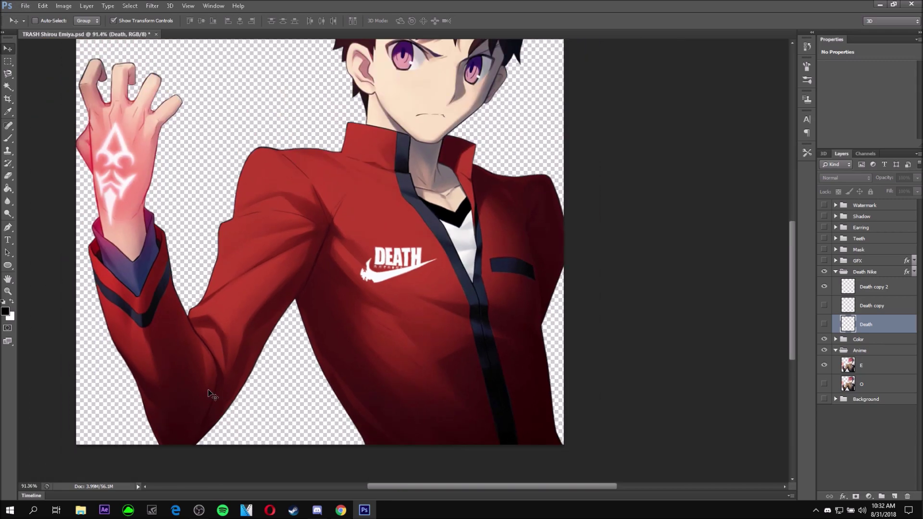
scroll(210, 393, up, 2)
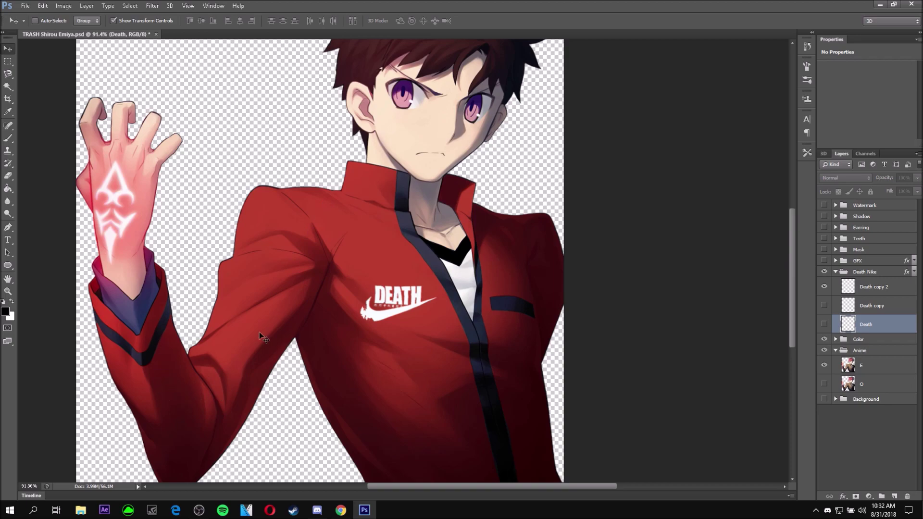
scroll(303, 268, up, 3)
scroll(336, 276, up, 3)
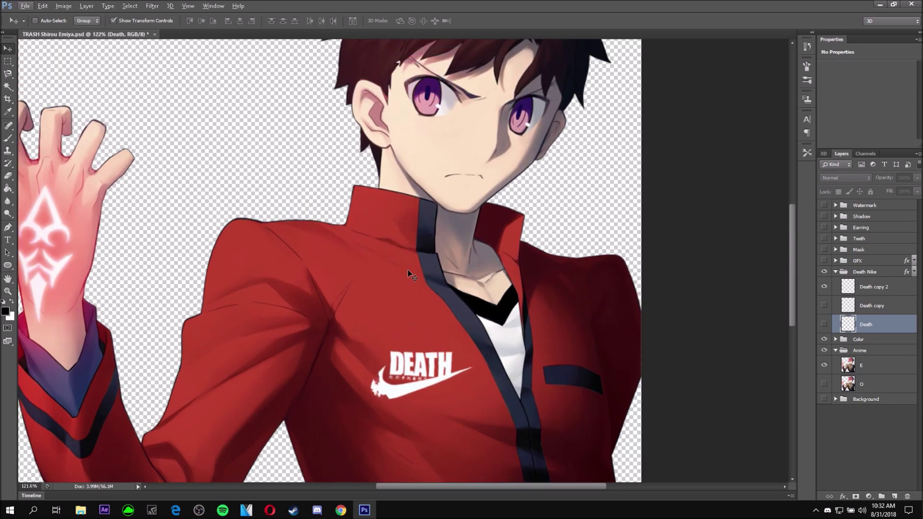
scroll(526, 324, up, 1)
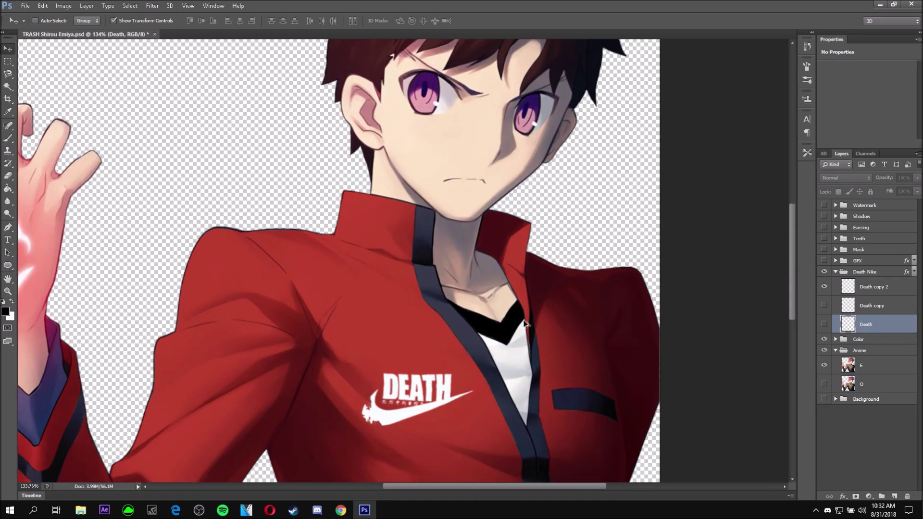
- Make the Mask group visible over the character's lower face
click(824, 250)
scroll(579, 223, up, 5)
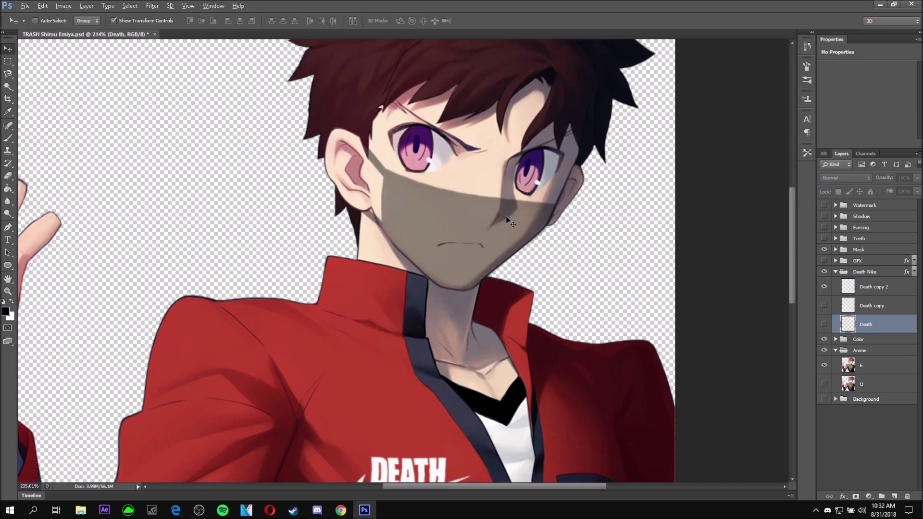
scroll(508, 222, up, 2)
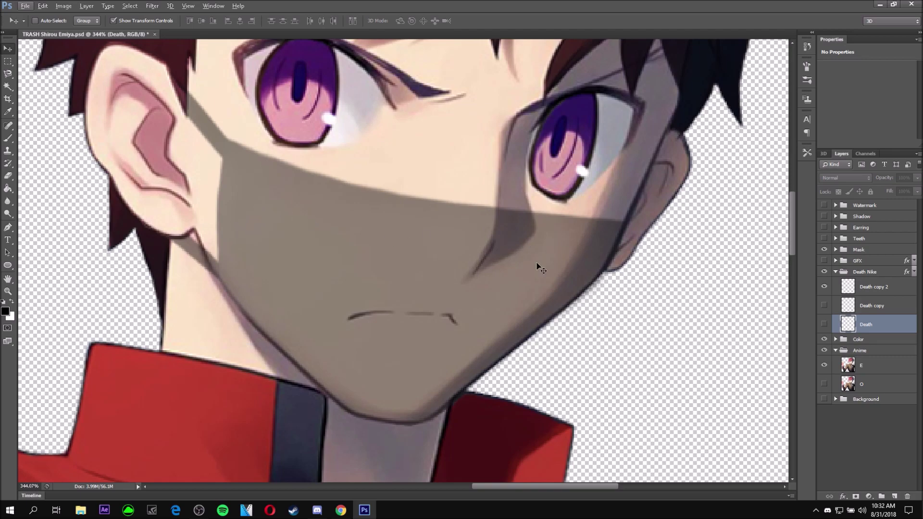
- Draw a rectangle shape about 496 × 366 px over the lower face and collar with the Rectangle Tool
click(7, 266)
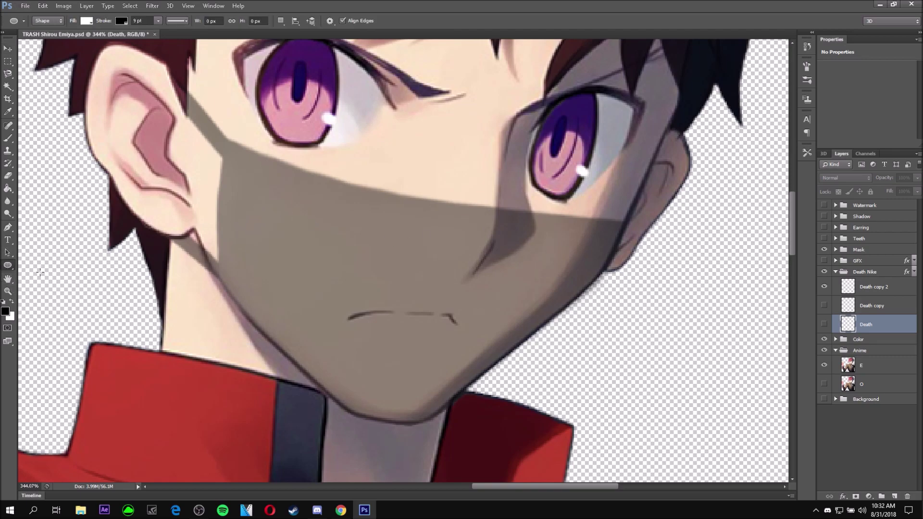
right_click(7, 266)
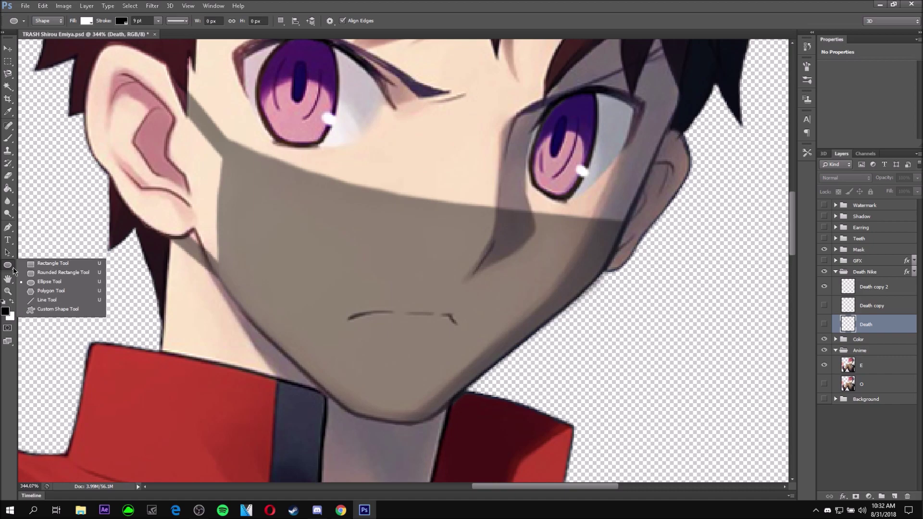
click(50, 263)
mouse_move(157, 146)
mouse_down()
mouse_move(641, 435)
mouse_move(793, 461)
mouse_move(140, 214)
mouse_up()
scroll(139, 214, down, 15)
scroll(374, 310, up, 5)
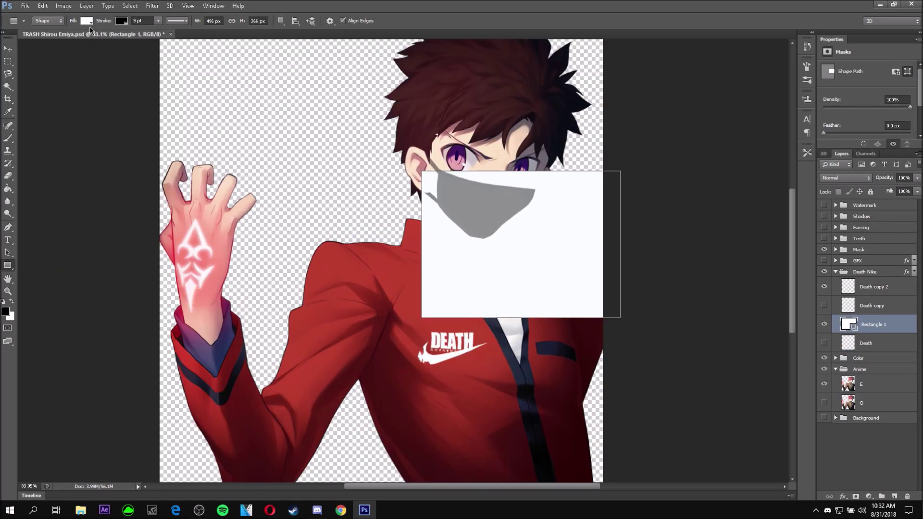
- Set the rectangle's fill to black and move it so it covers the face mask and both sides of the neck
click(87, 20)
click(44, 69)
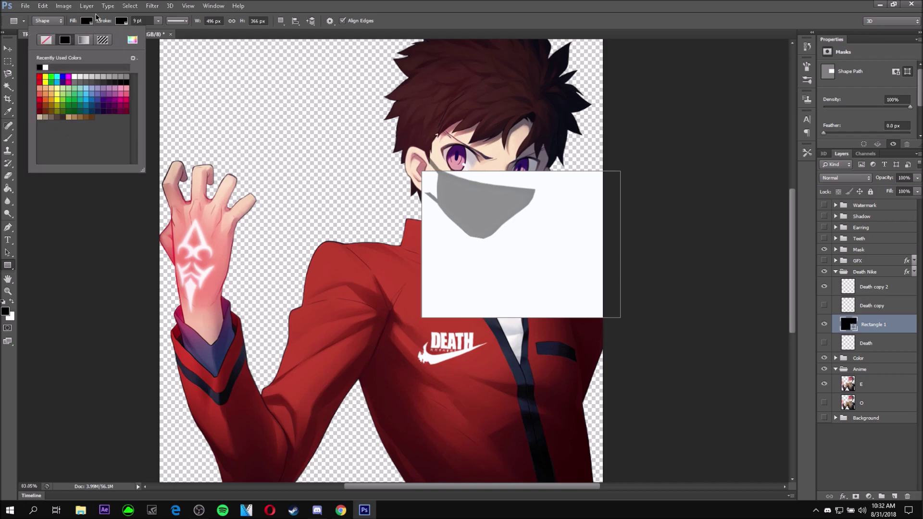
click(7, 49)
drag(561, 258, 536, 238)
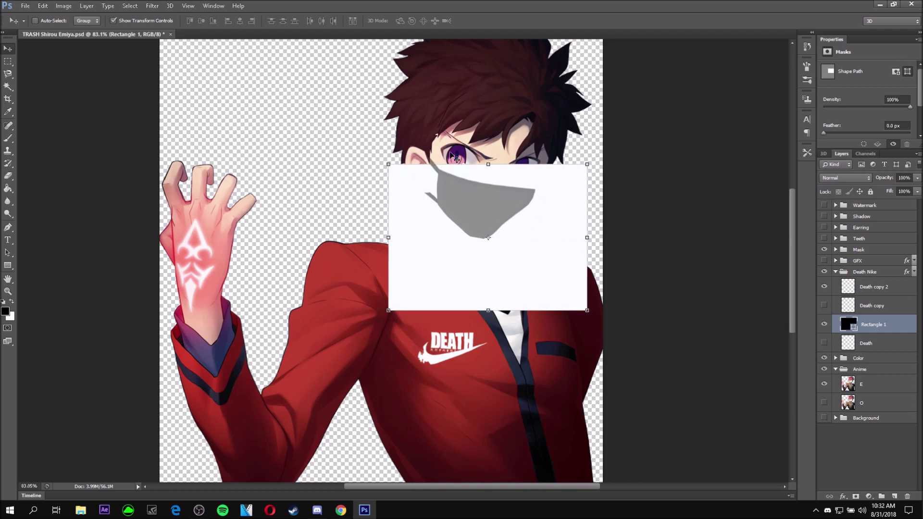
- Lower the Rectangle 1 layer's opacity to 39% so the face can be used as a guide
click(917, 178)
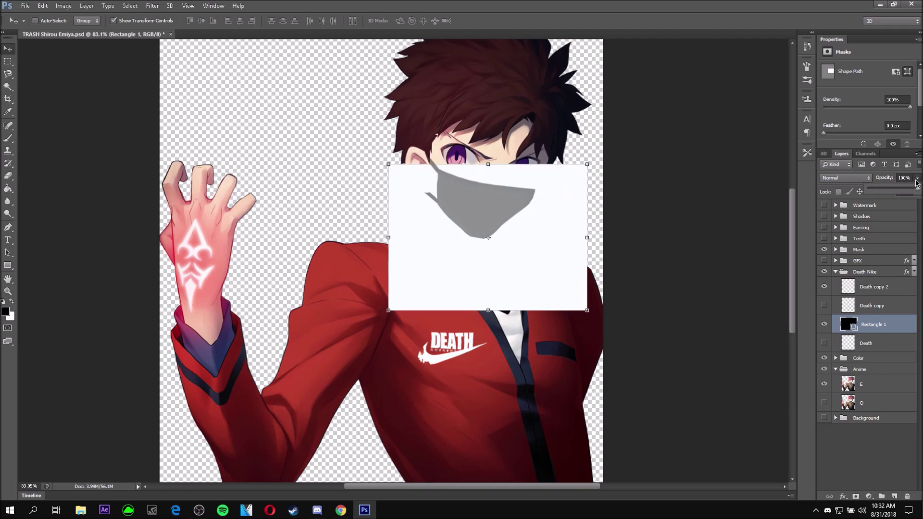
click(890, 324)
scroll(501, 266, up, 6)
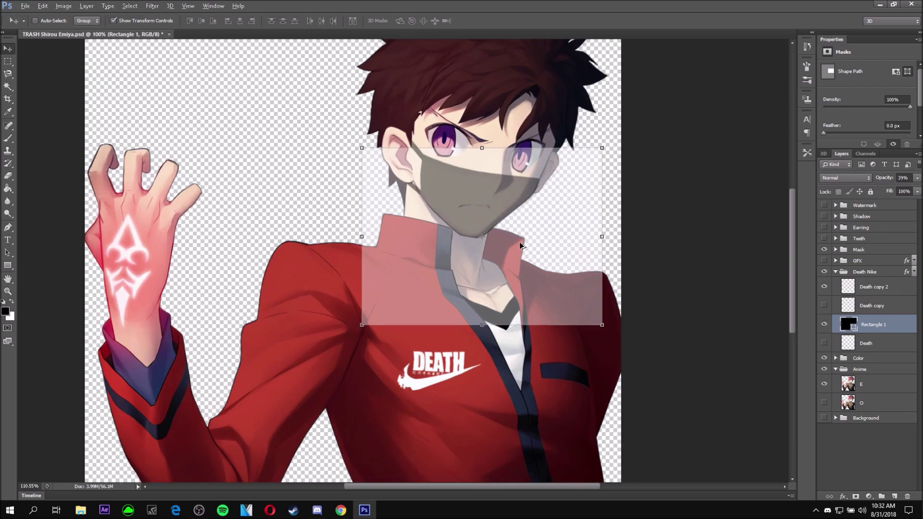
- Try rotating the translucent rectangle clockwise to match the face angle, and delete the Rectangle 1 layer
drag(604, 200, 588, 203)
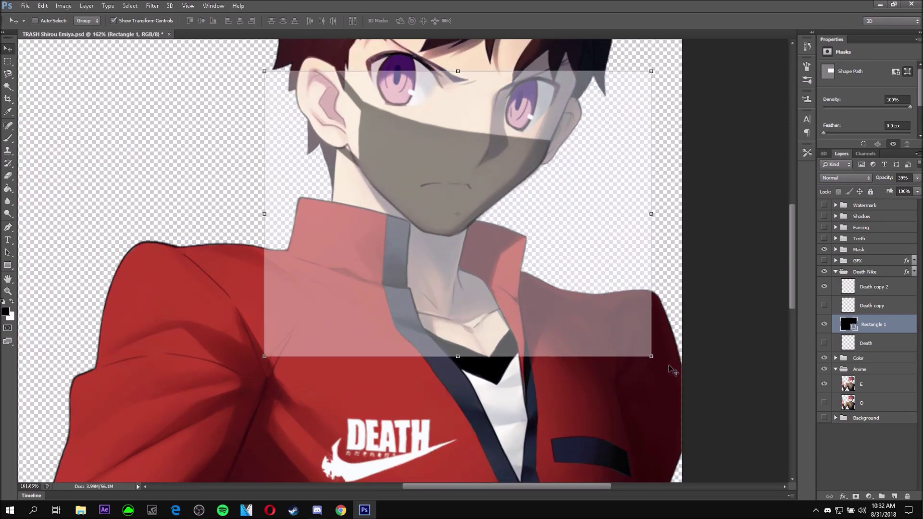
drag(653, 374, 630, 399)
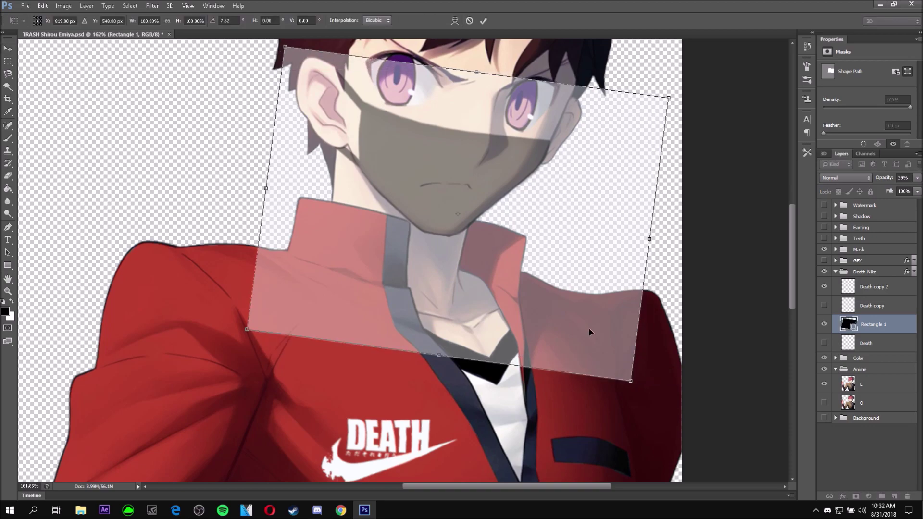
key(Escape)
key(Delete)
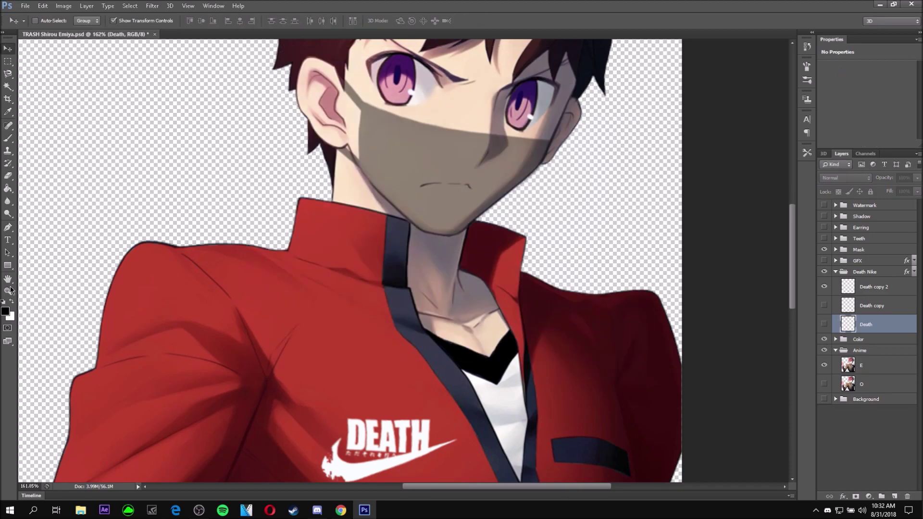
click(7, 265)
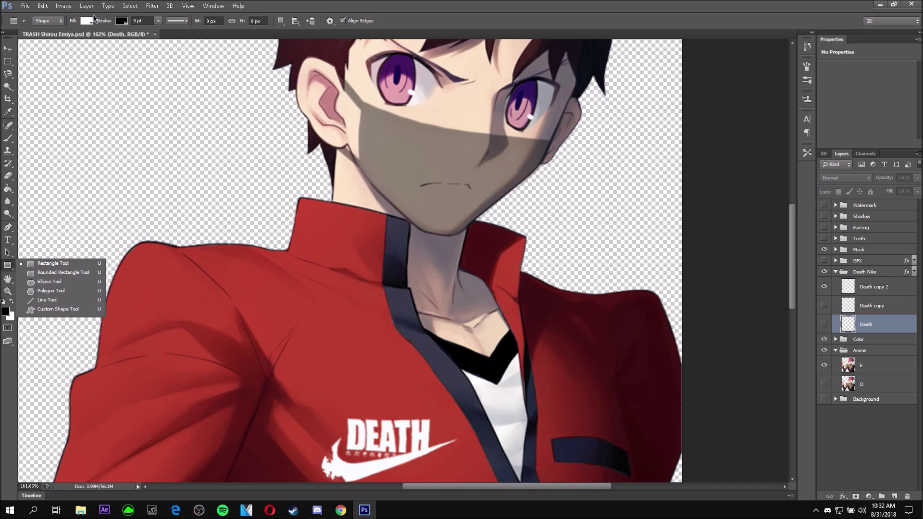
click(89, 21)
click(40, 67)
drag(314, 135, 538, 325)
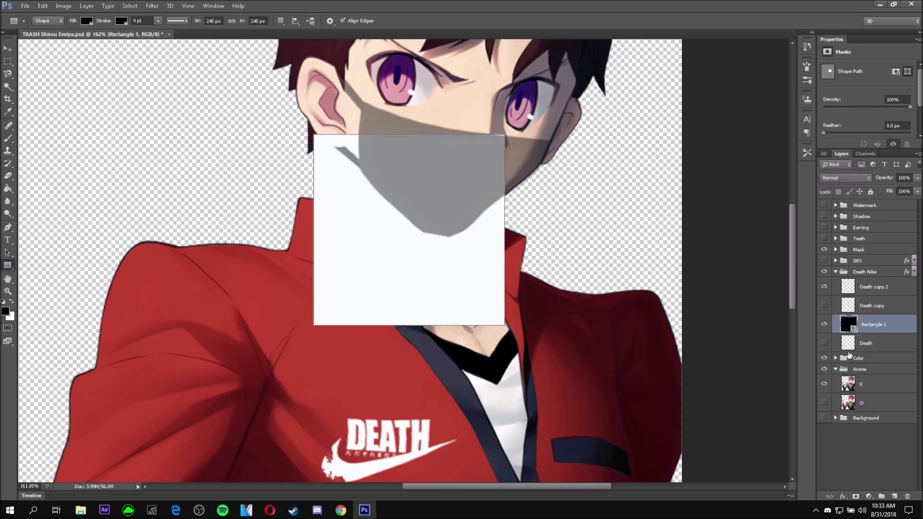
mouse_move(865, 327)
mouse_down()
mouse_move(866, 247)
mouse_move(861, 321)
mouse_up()
key(Delete)
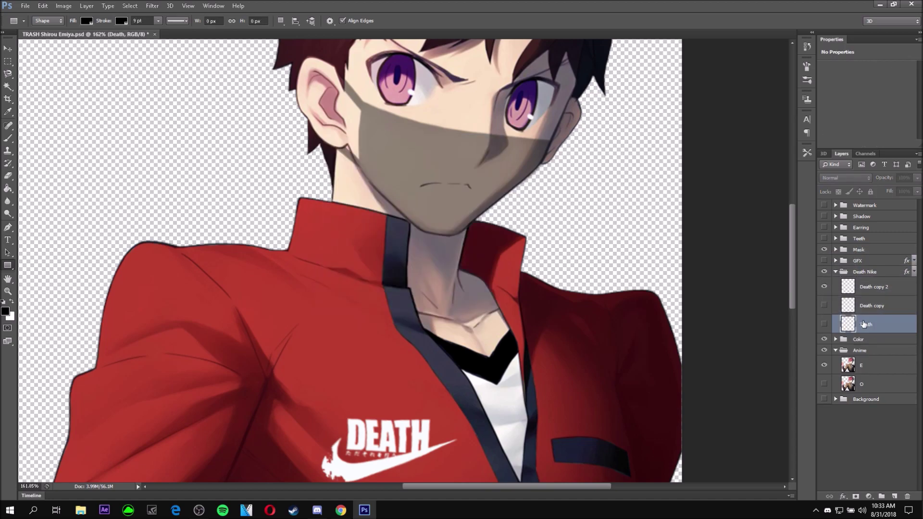
- Expand the Mask group, hide the C copy 8 layer and show the large rounded C copy 3 shape
click(858, 250)
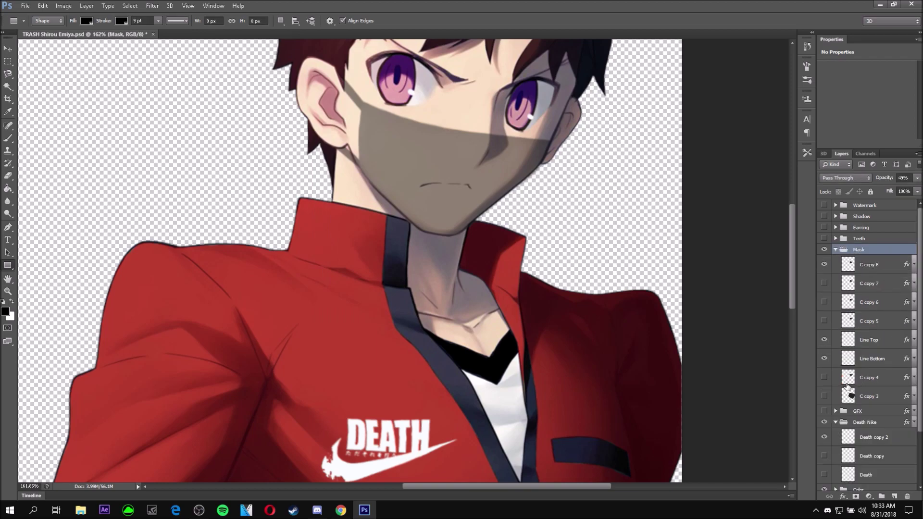
click(824, 264)
click(824, 396)
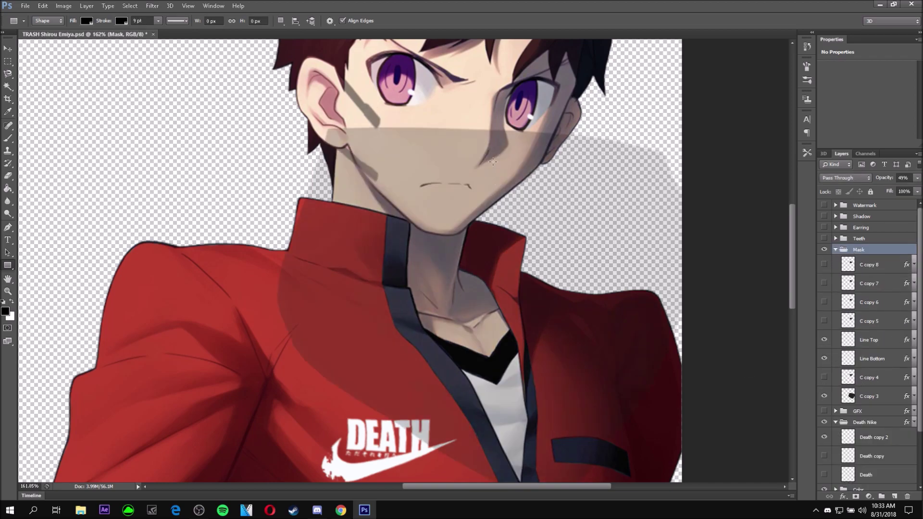
- Move the C copy 3 shape so its upper edge crosses the face just below the eyes and covers the jaw
click(8, 49)
drag(543, 283, 527, 274)
click(43, 6)
click(53, 179)
click(869, 396)
drag(529, 235, 500, 226)
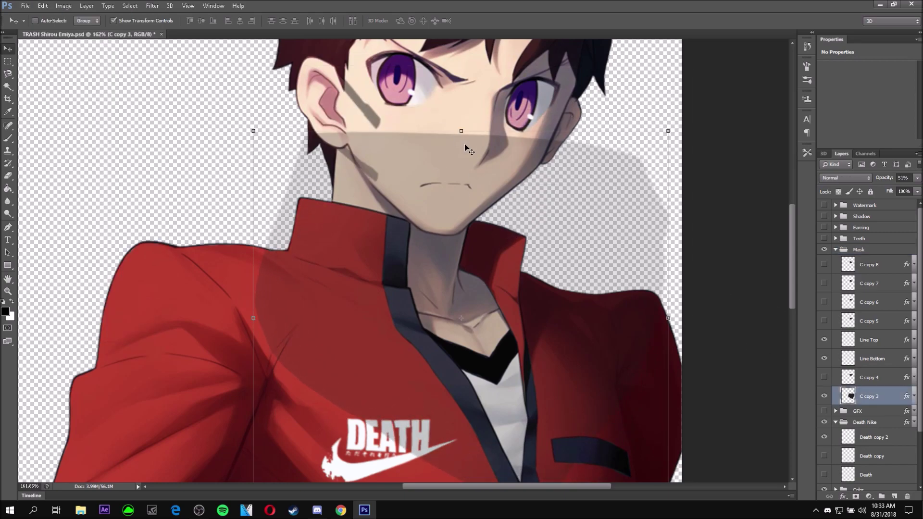
key(shift+Up)
key(shift+Up)
scroll(577, 200, up, 3)
key(shift+Down)
key(shift+Down)
key(shift+Right)
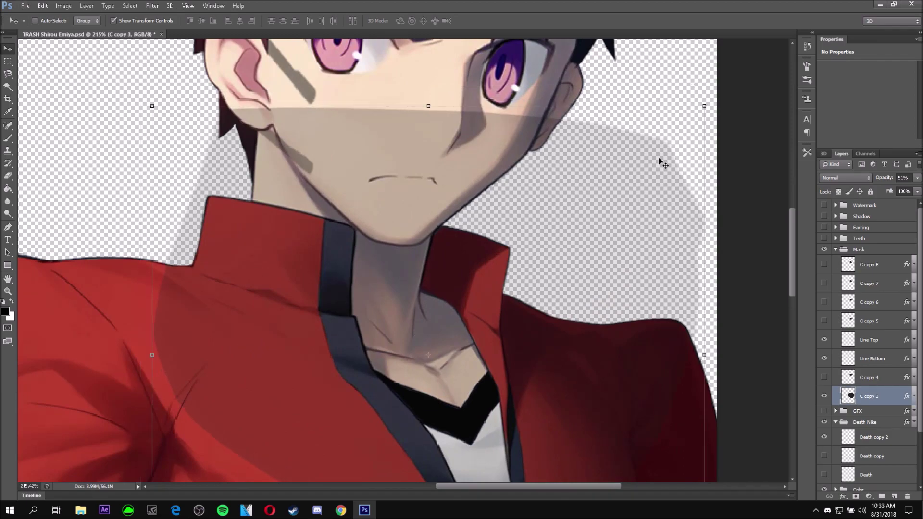
- Rotate the C copy 3 shape about 9° clockwise to follow the face's tilt and apply the transformation
drag(713, 102, 630, 208)
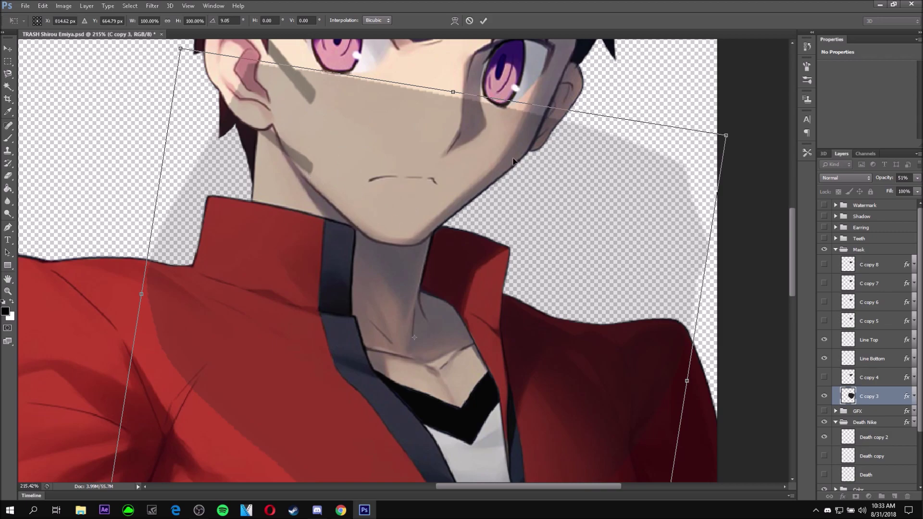
click(8, 227)
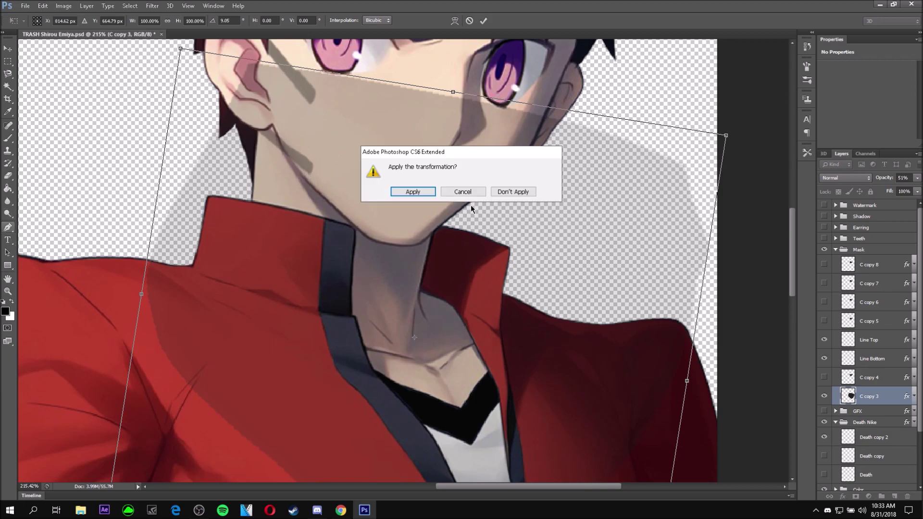
click(394, 191)
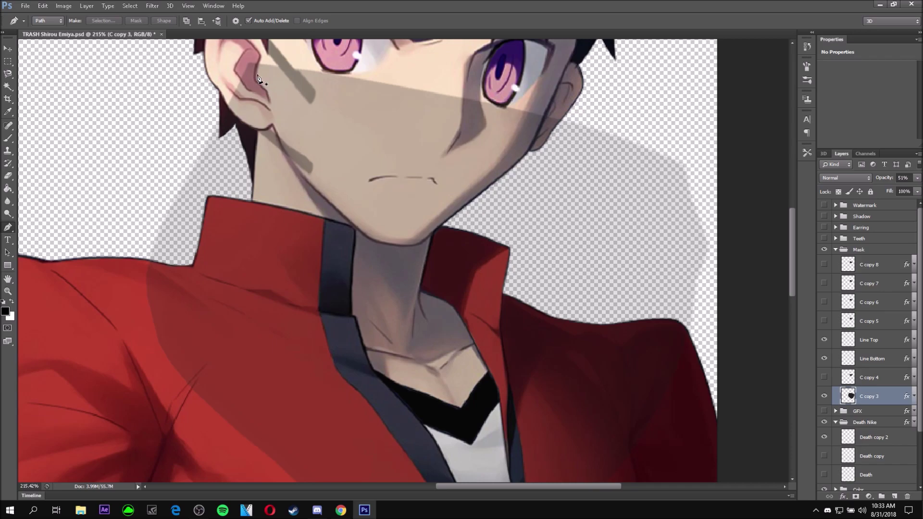
- Trace the jawline from the ear down around the chin and up to the other ear with the Pen tool
click(265, 55)
click(268, 104)
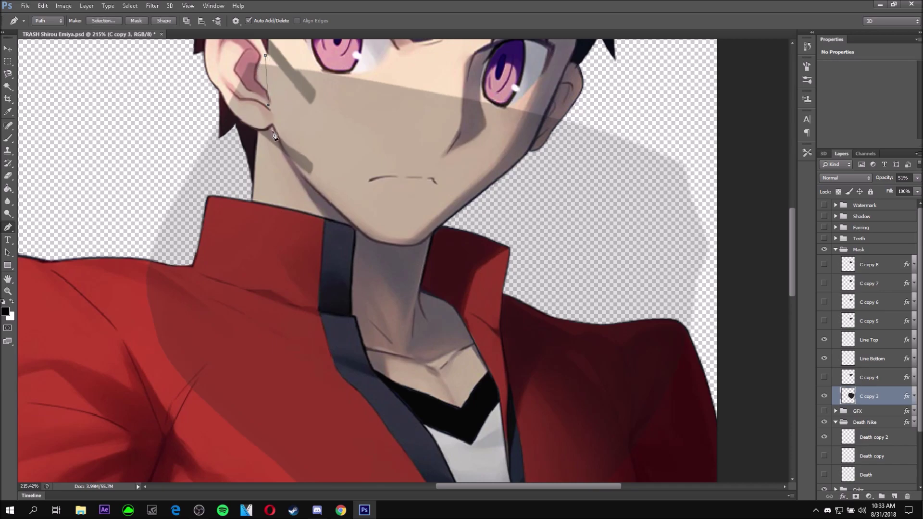
click(291, 162)
click(313, 185)
click(336, 211)
click(366, 235)
click(433, 237)
click(457, 212)
click(502, 175)
click(532, 151)
click(540, 124)
- Continue the pen path in a wide loop around the shape's excess over the jacket and close it near the first ear
scroll(551, 105, down, 2)
click(696, 106)
click(768, 287)
click(712, 426)
click(479, 452)
click(279, 357)
click(246, 154)
click(291, 74)
click(374, 74)
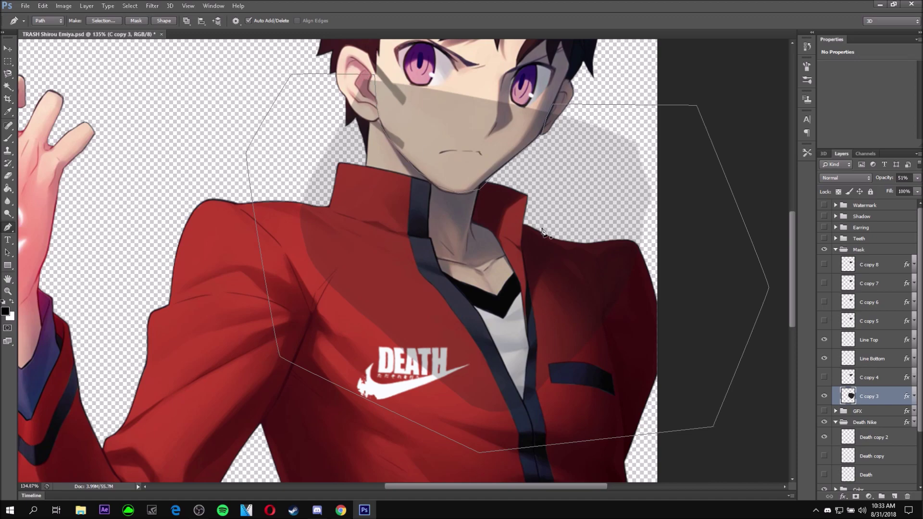
- Convert the path to a new anti-aliased selection, delete the C copy 3 area outside the jaw and deselect
key(ctrl+Return)
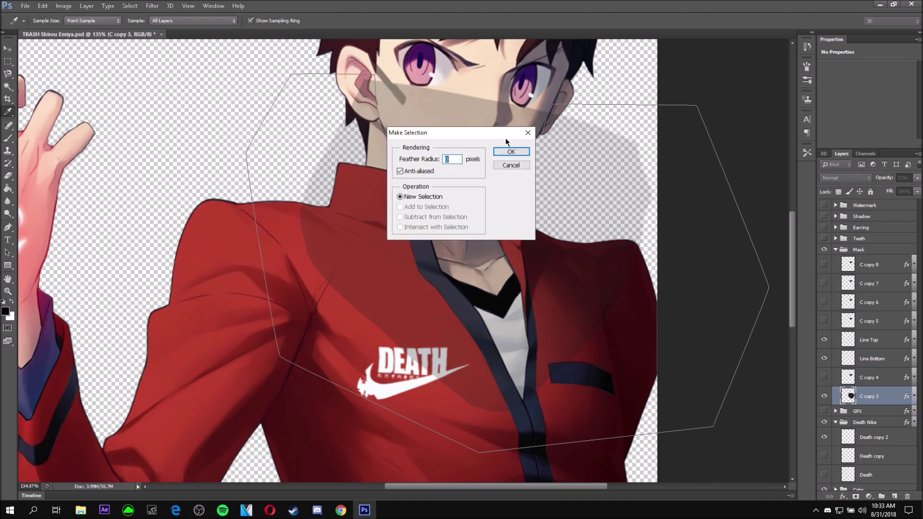
click(511, 151)
click(8, 48)
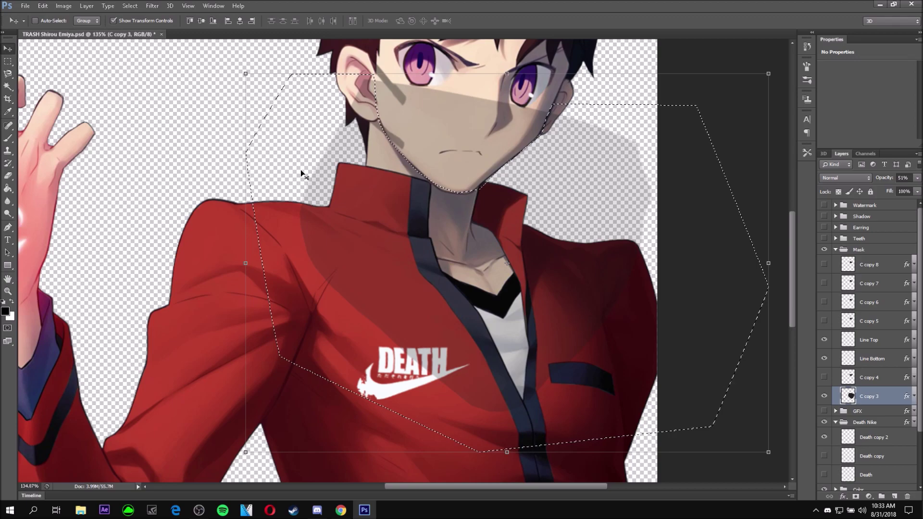
key(Delete)
scroll(537, 246, up, 2)
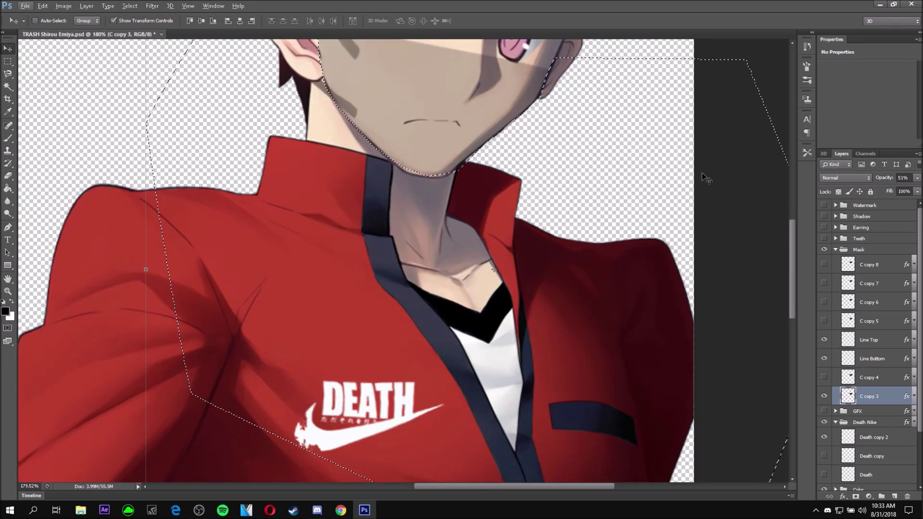
click(136, 6)
click(138, 26)
scroll(392, 172, down, 2)
- Raise the opacity of both the C copy 3 layer and the Mask group to 100%
click(917, 178)
drag(895, 190, 919, 190)
scroll(460, 166, up, 2)
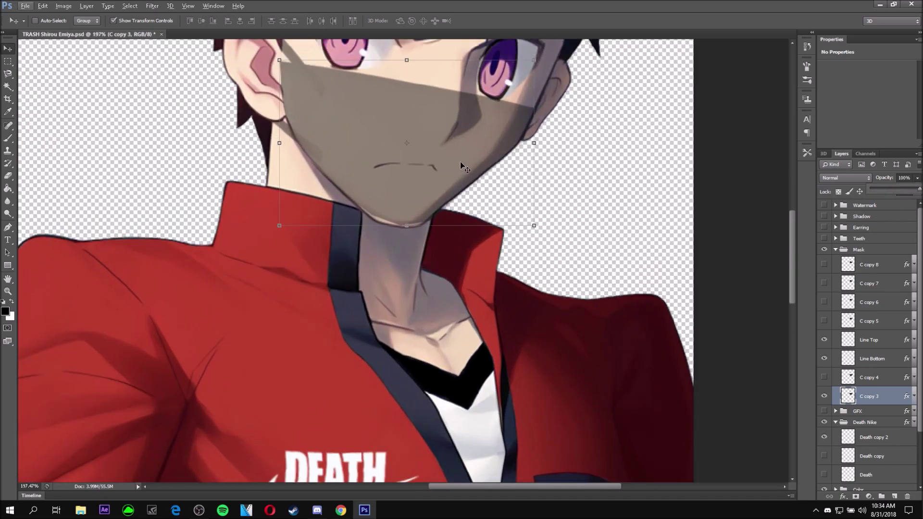
scroll(461, 166, up, 1)
click(860, 250)
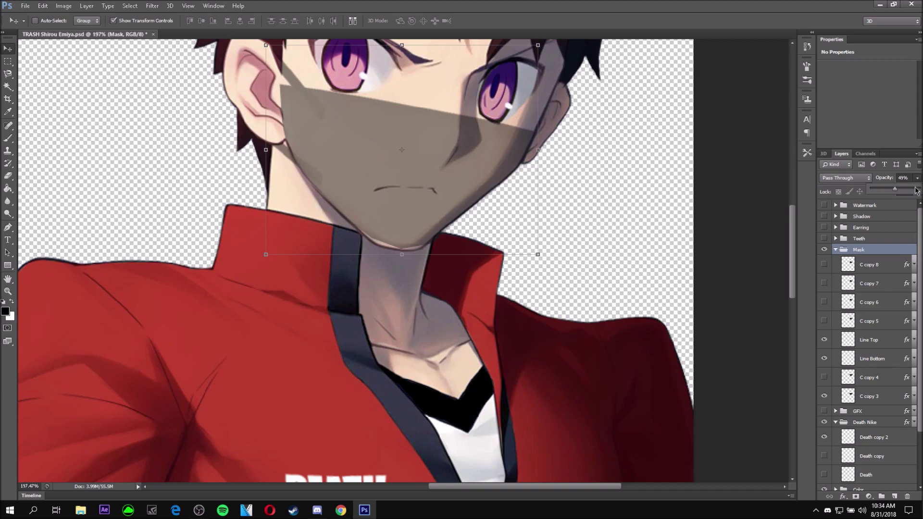
click(820, 238)
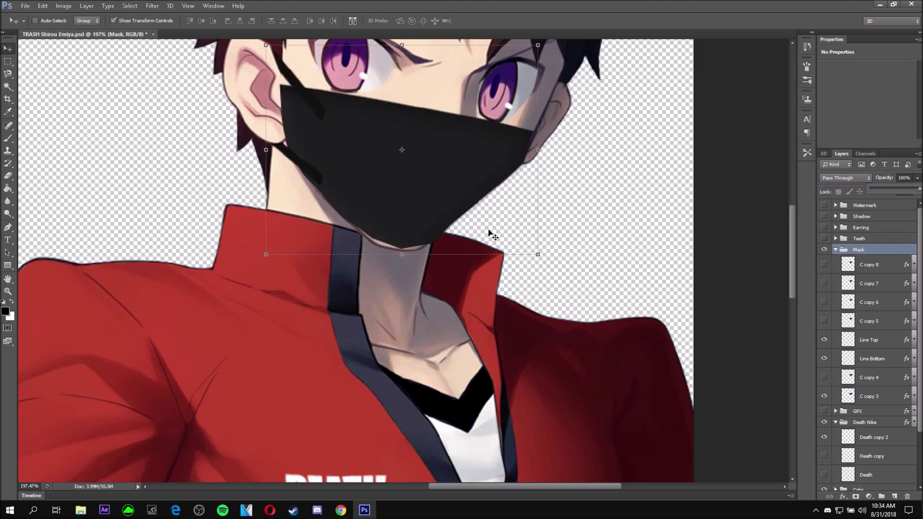
- Hide C copy 3 and preview the mask stages C copy 4, C copy 5 and C copy 6 one at a time
click(823, 397)
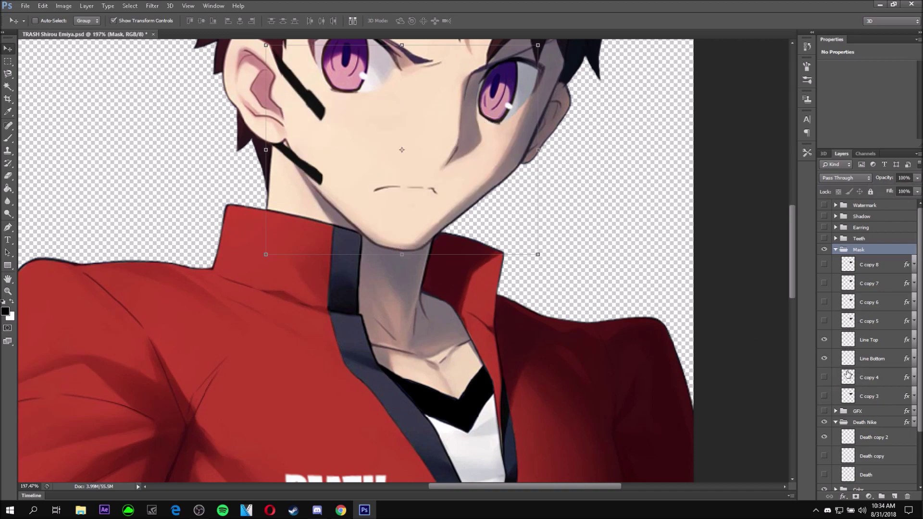
click(824, 377)
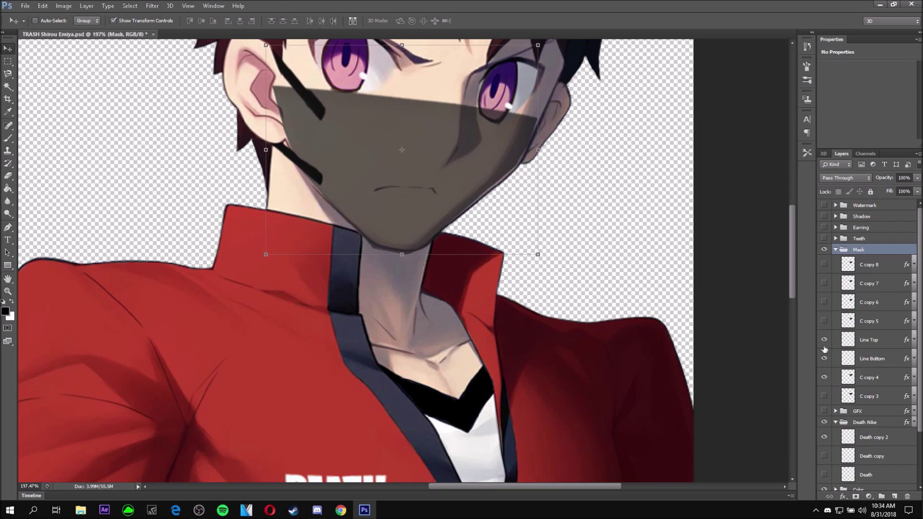
click(825, 378)
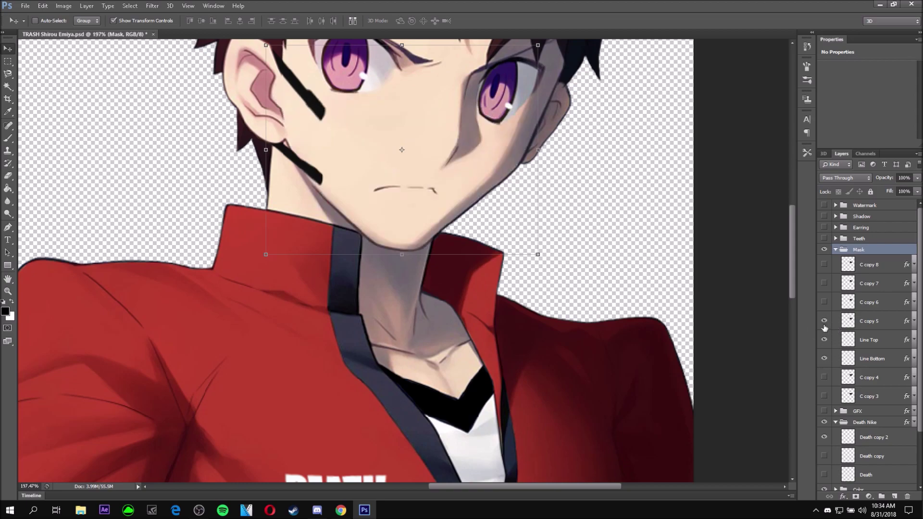
click(824, 321)
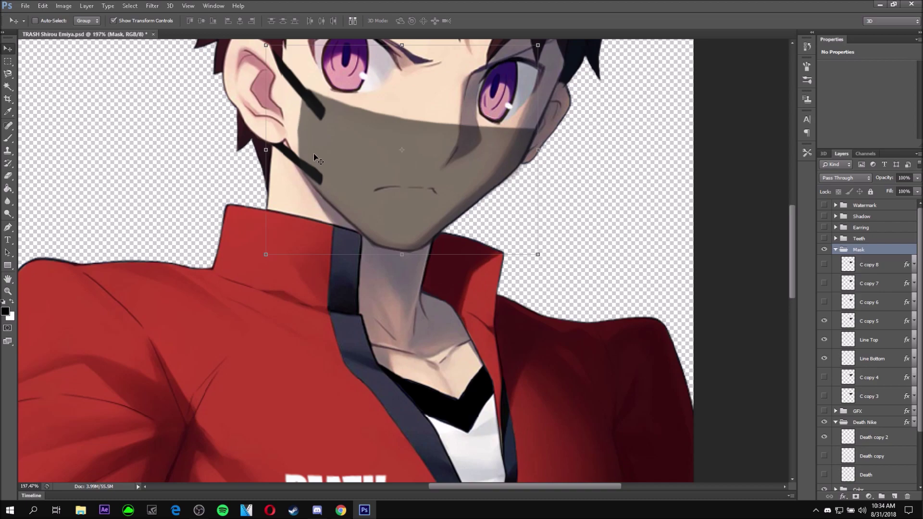
click(825, 321)
click(824, 303)
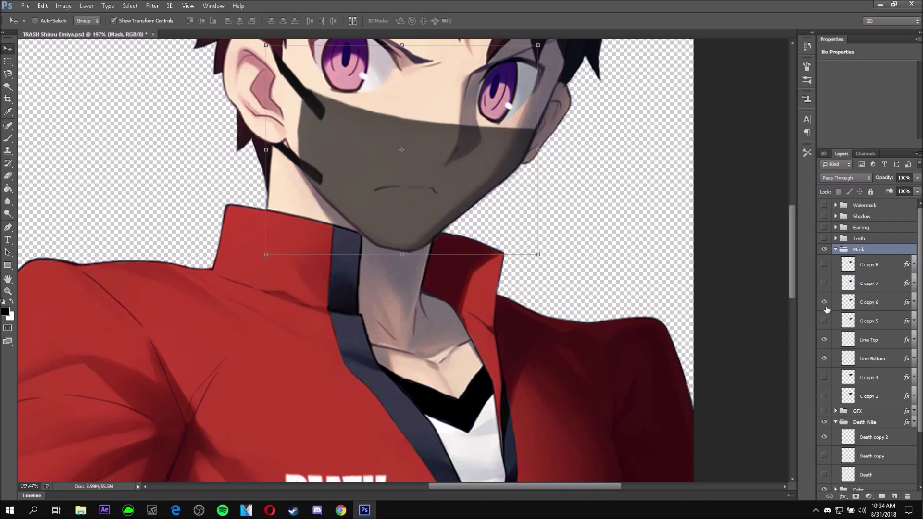
click(825, 303)
- Preview the C copy 7 mask stage, hide it and show the C copy 8 mask, inspecting it up close
click(824, 283)
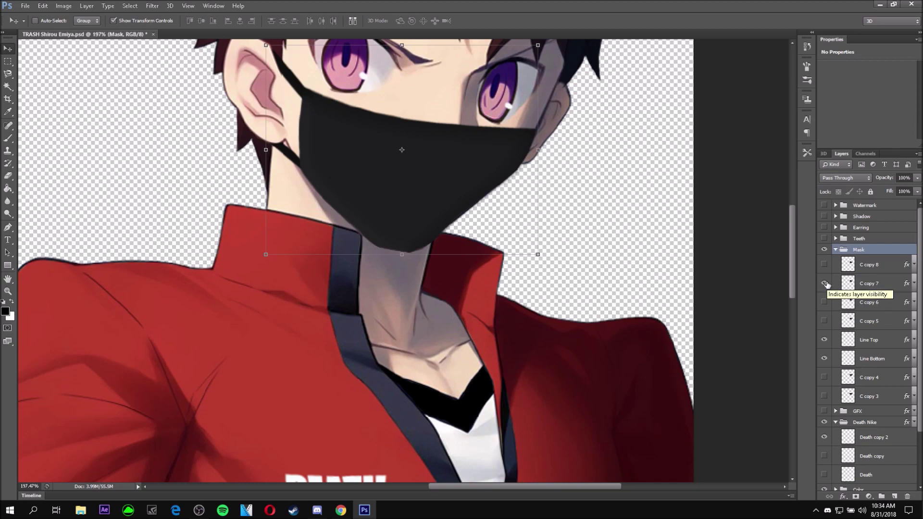
click(824, 284)
click(825, 264)
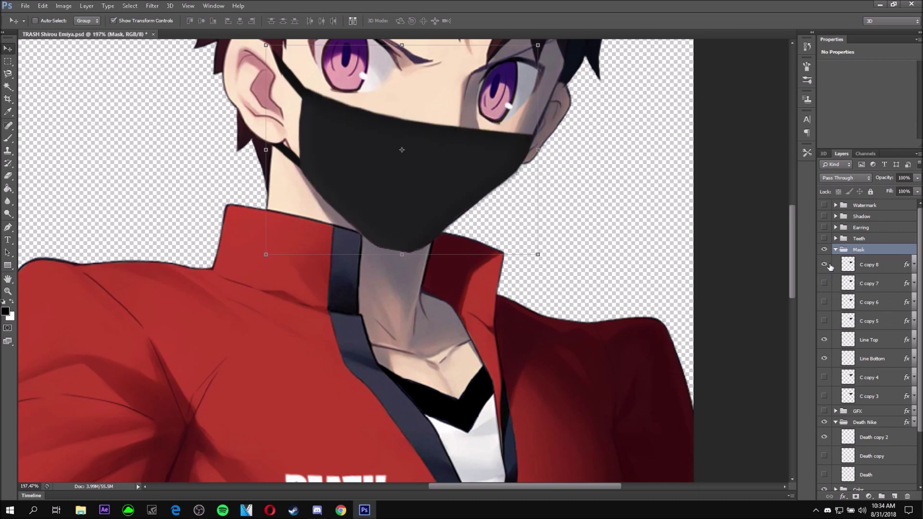
scroll(549, 171, up, 2)
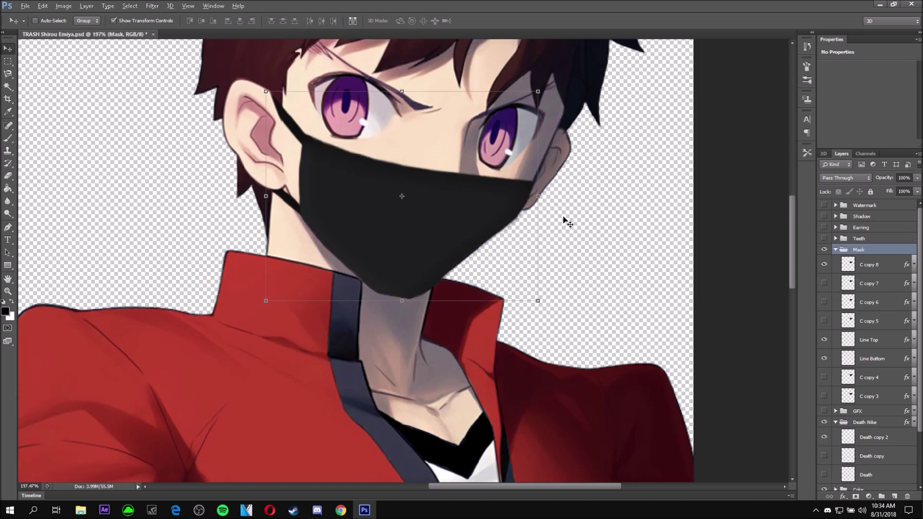
scroll(562, 218, down, 3)
scroll(533, 248, up, 2)
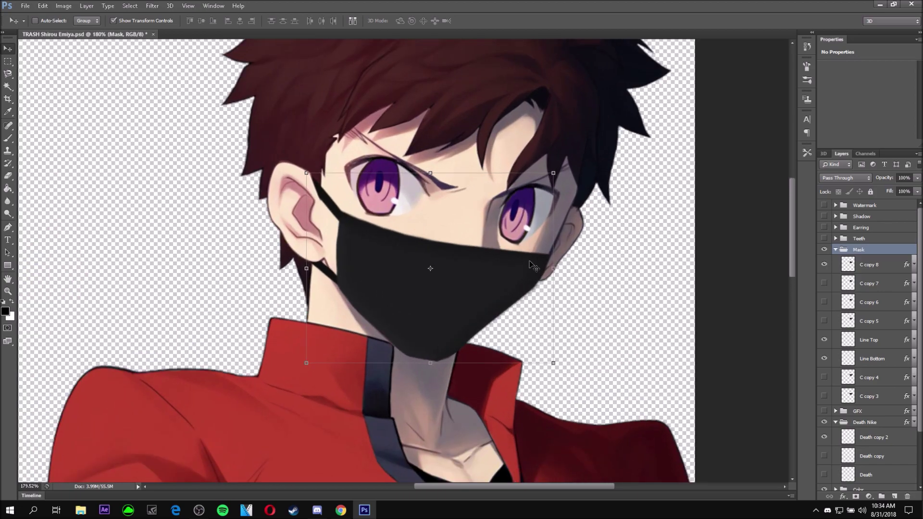
scroll(532, 265, up, 3)
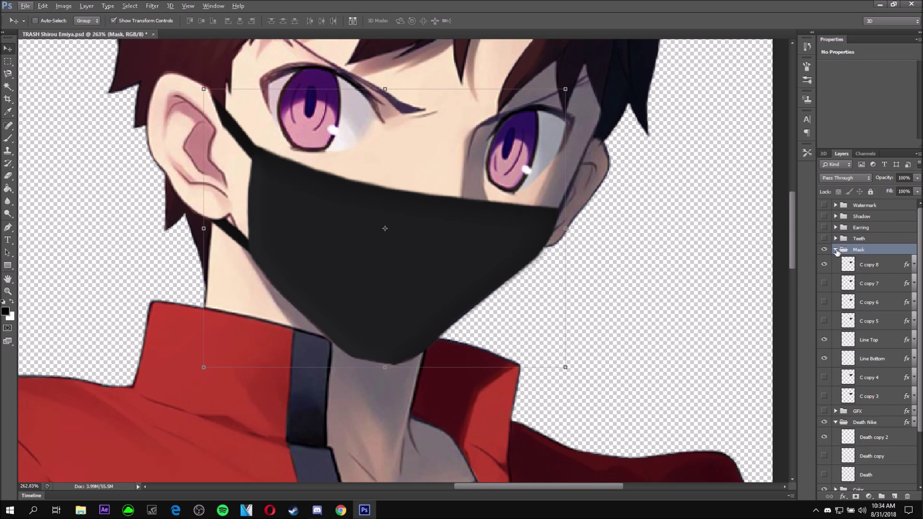
- Show the Teeth group on the mask and expand it to list its layers
click(823, 238)
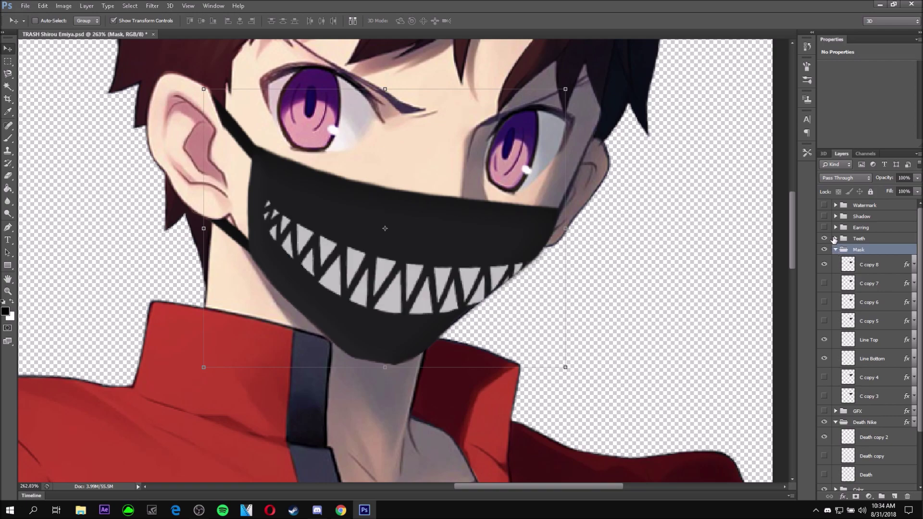
click(840, 239)
click(836, 238)
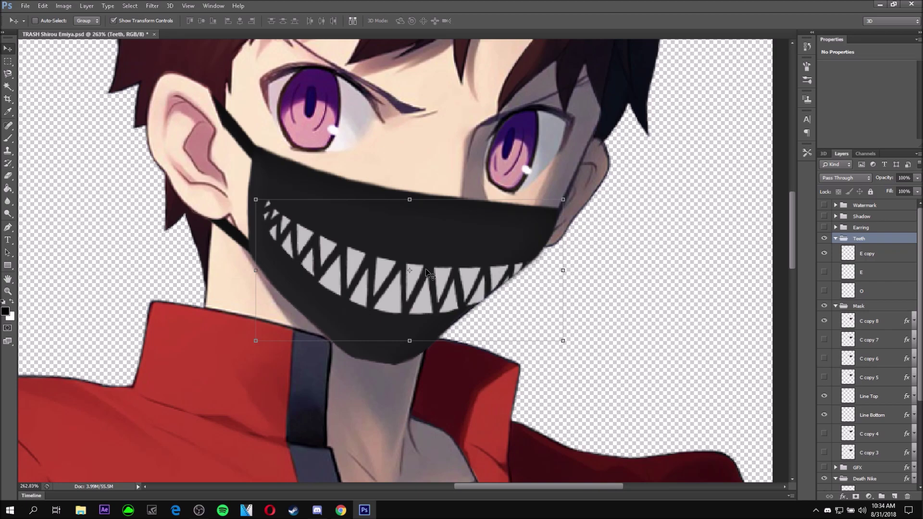
- Hide the E copy teeth, preview the E layer, and leave only the original O teeth layer shown and selected
click(824, 255)
click(824, 273)
click(824, 272)
click(824, 291)
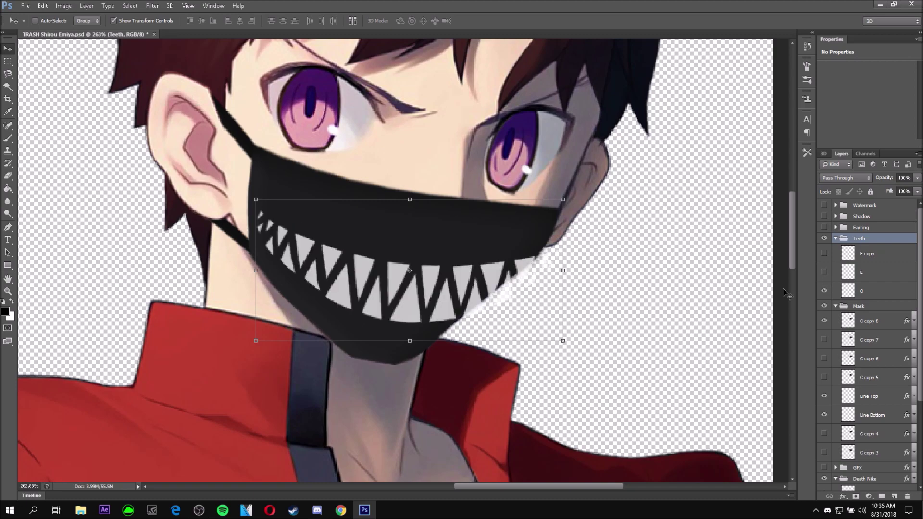
click(854, 294)
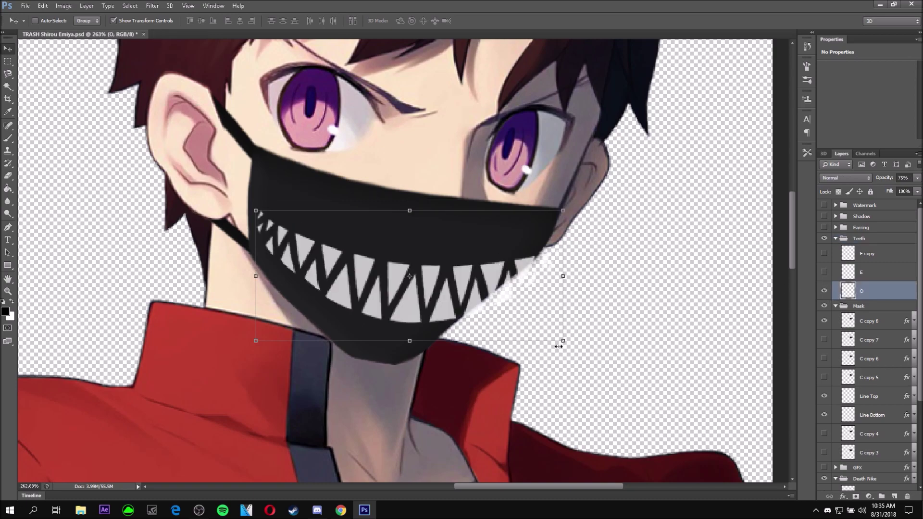
- Stretch the O teeth layer wider and taller so the teeth extend past the mask's jaw edge, and apply the transform
drag(564, 341, 730, 413)
key(Return)
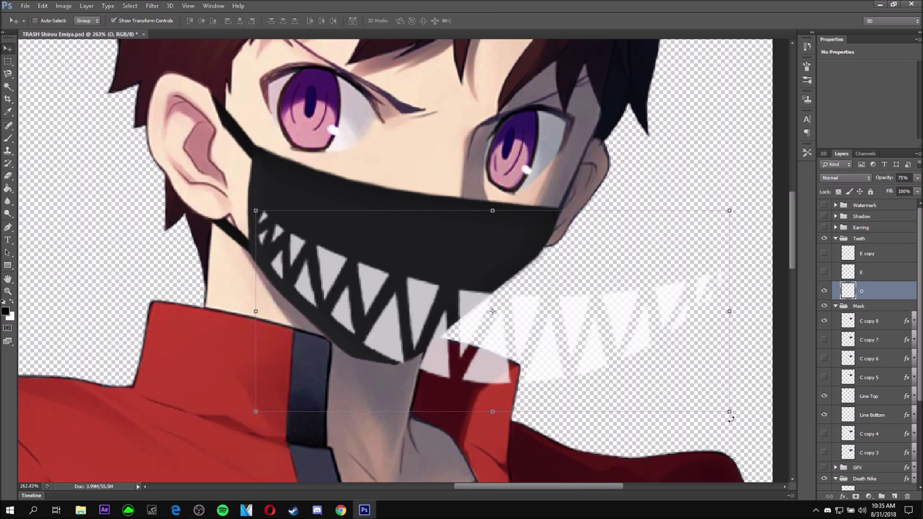
drag(651, 368, 546, 319)
drag(486, 292, 500, 310)
scroll(464, 330, down, 5)
key(Return)
key(Return)
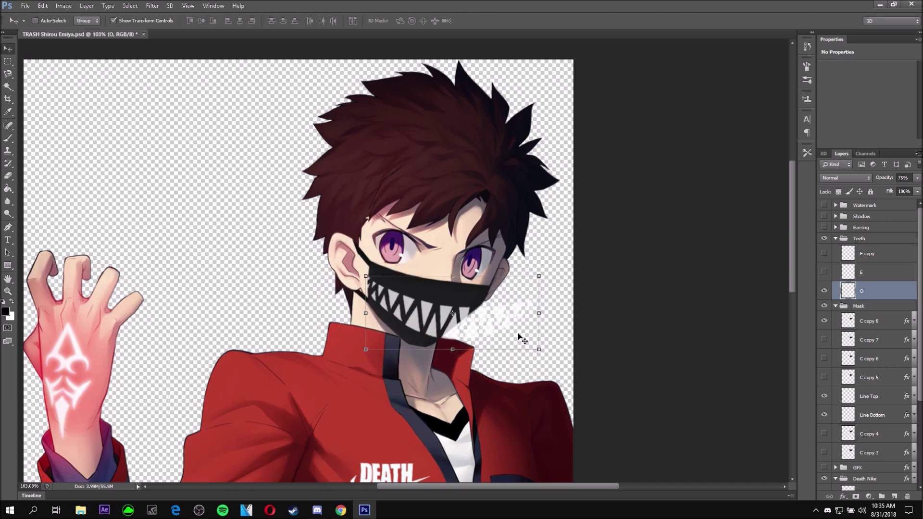
- Hide the O teeth, preview and hide the E layer, then show and select E copy and activate the Eraser tool
click(824, 291)
click(861, 272)
click(824, 272)
scroll(514, 321, up, 3)
click(824, 272)
click(823, 253)
click(867, 254)
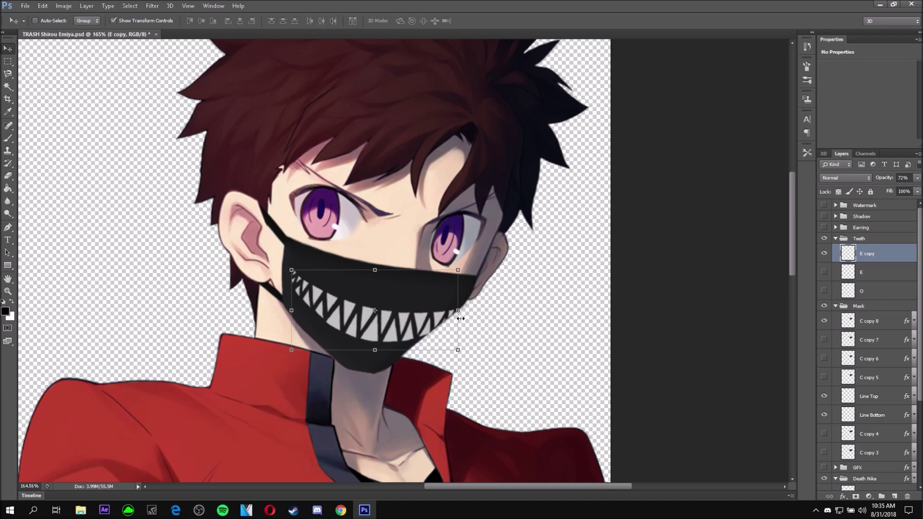
scroll(462, 318, up, 2)
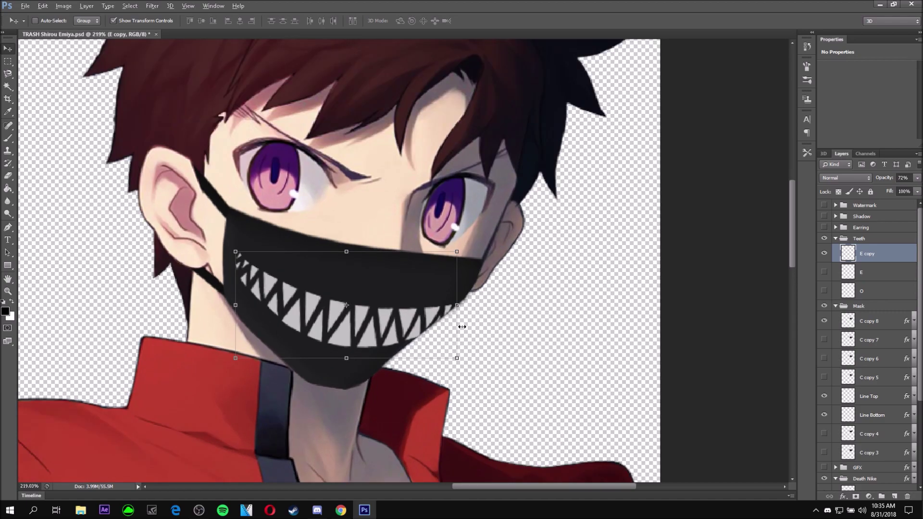
click(8, 179)
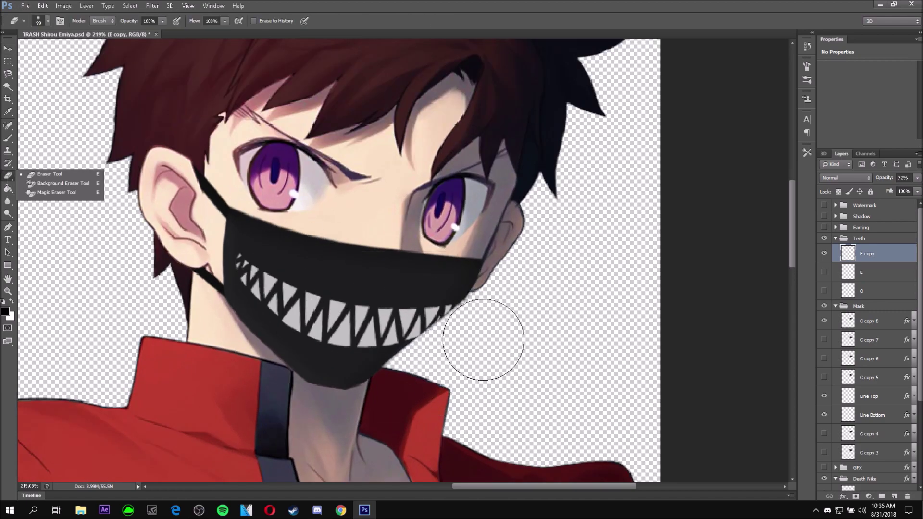
scroll(512, 318, down, 2)
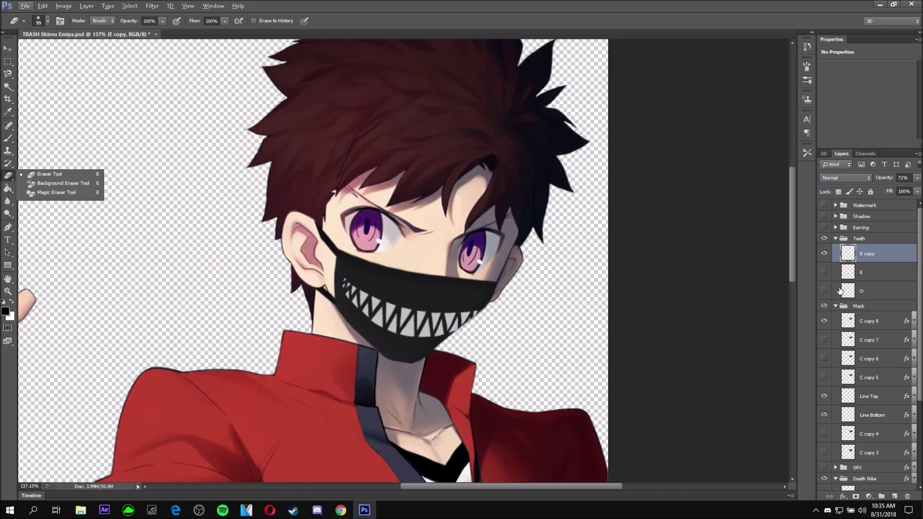
- Collapse and hide the Teeth group, and show the Shadow group with its Layer 3 and Shadowing layers
click(835, 239)
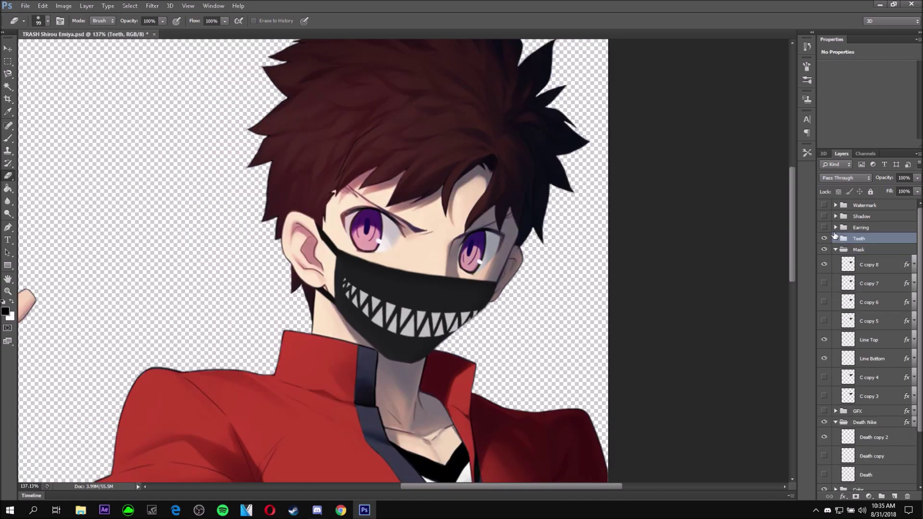
click(836, 216)
click(824, 216)
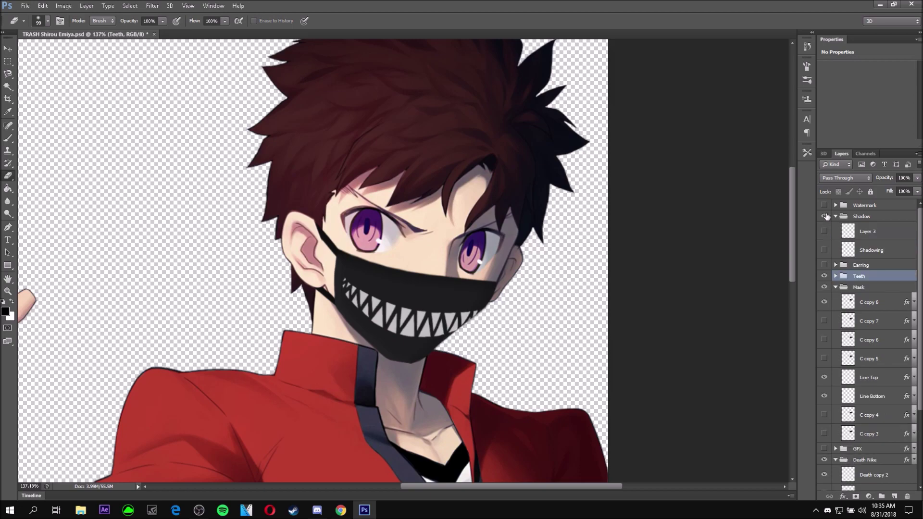
click(824, 251)
click(823, 275)
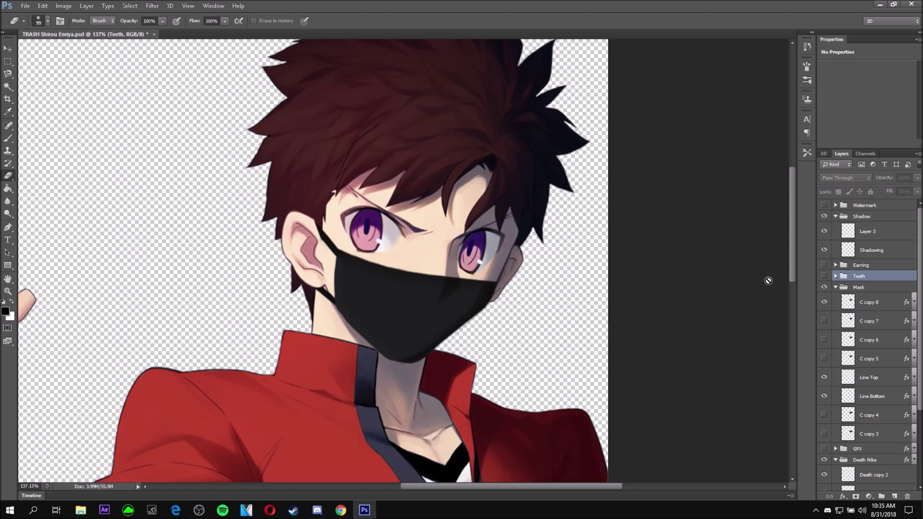
scroll(453, 319, up, 5)
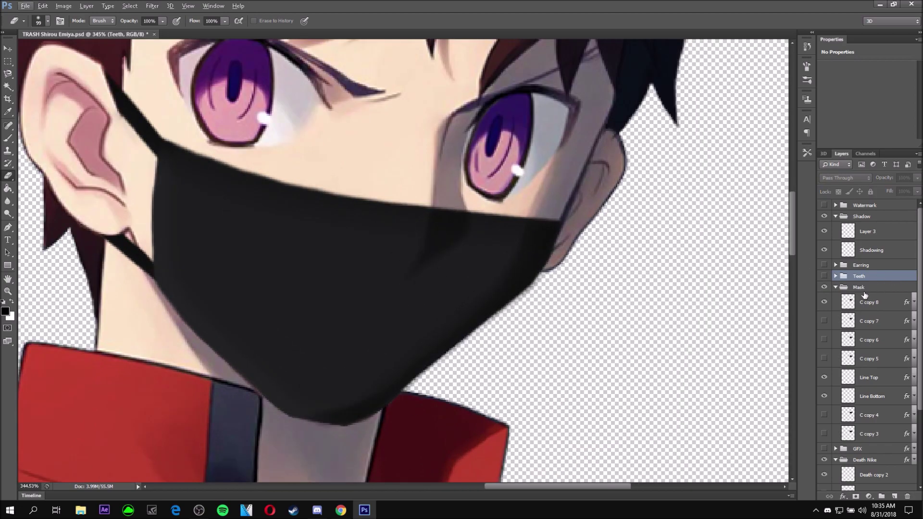
- Lower the Mask group's opacity until the face shows through the mask, and select Layer 3 in the Shadow group
click(864, 288)
click(917, 178)
drag(915, 190, 898, 194)
click(866, 232)
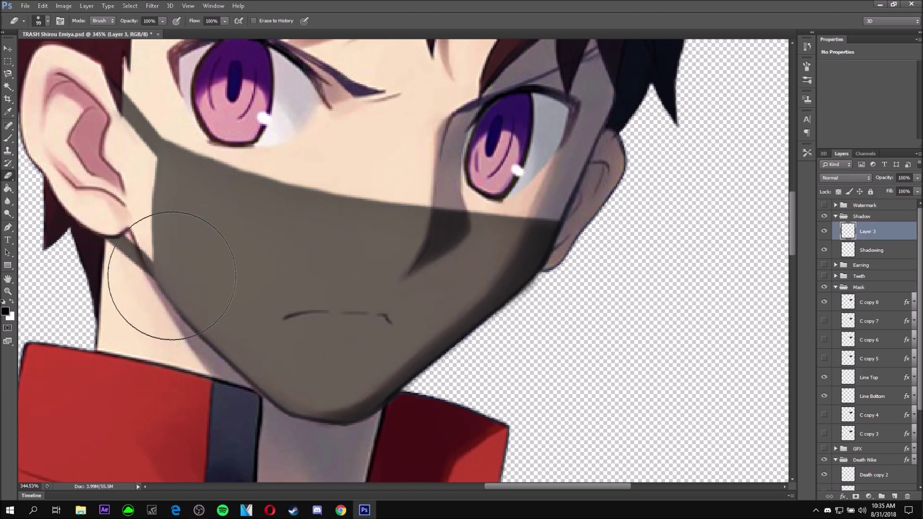
- Set up the Brush tool with a 12 px size, 0% hardness, 36% opacity and 44% flow
click(8, 138)
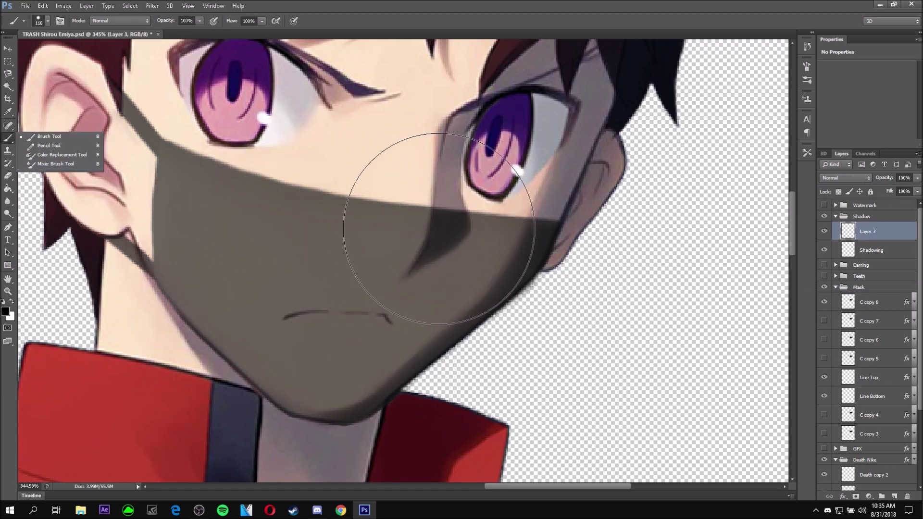
right_click(449, 233)
drag(468, 251, 459, 253)
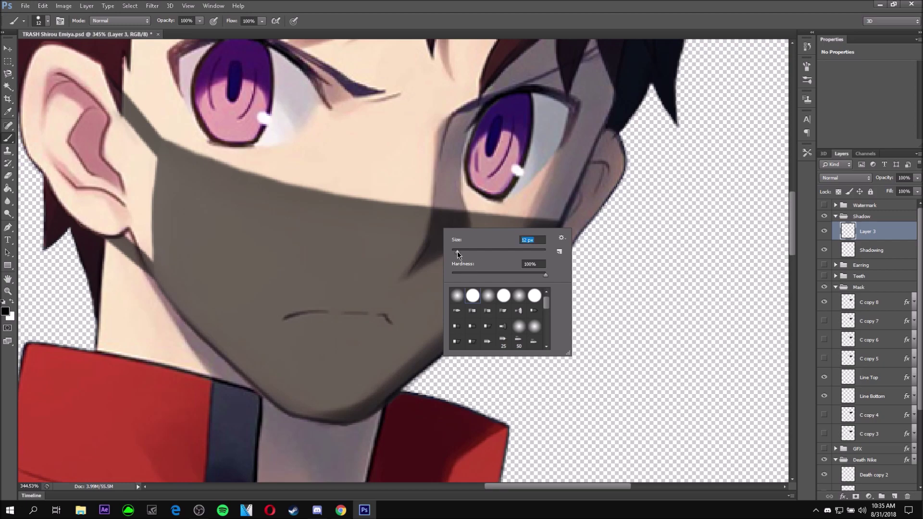
click(874, 238)
right_click(478, 236)
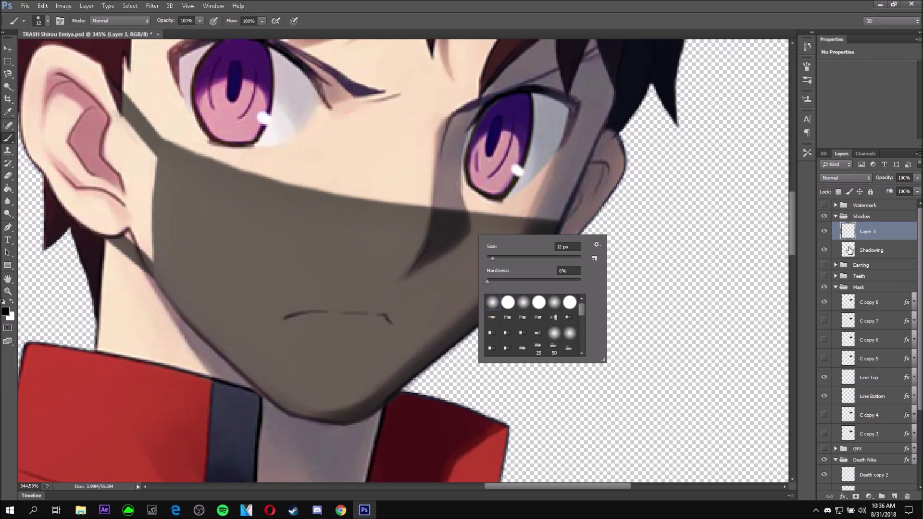
click(199, 21)
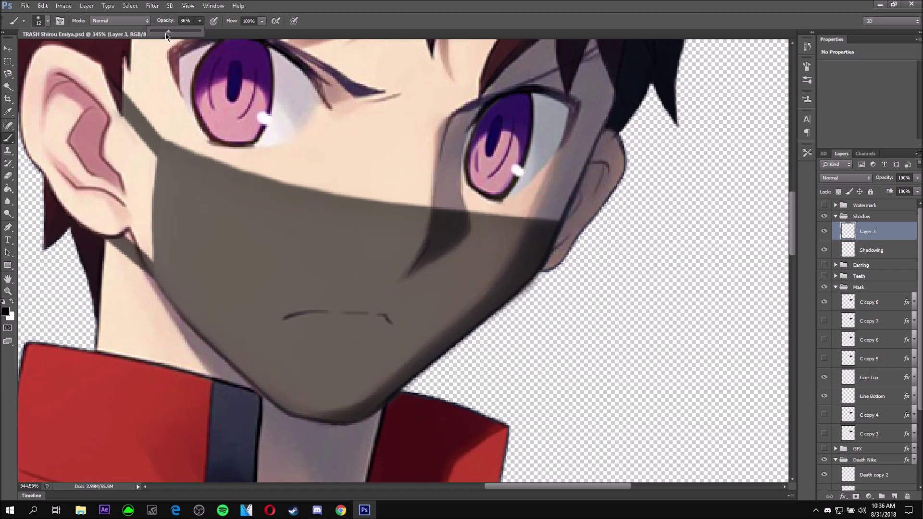
click(261, 21)
drag(240, 32, 238, 31)
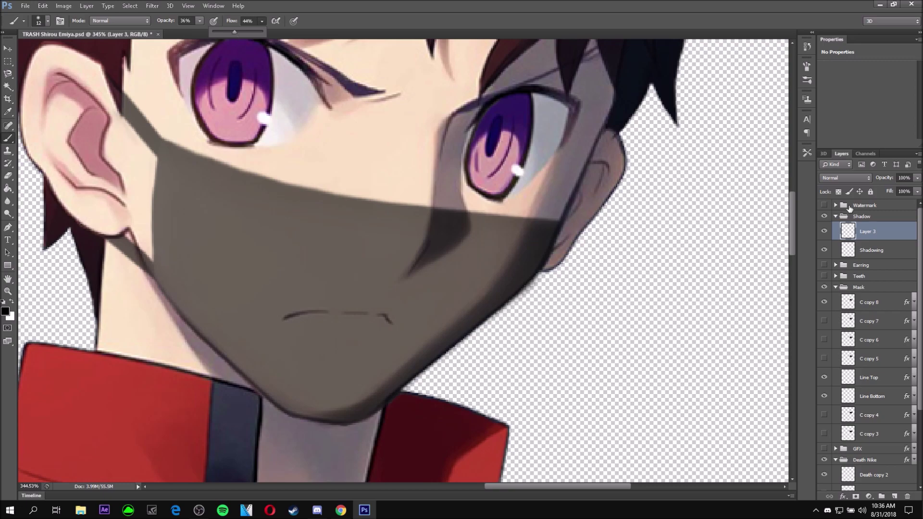
- Try a soft black stroke over the nose shadow on a new layer above Layer 3
click(895, 496)
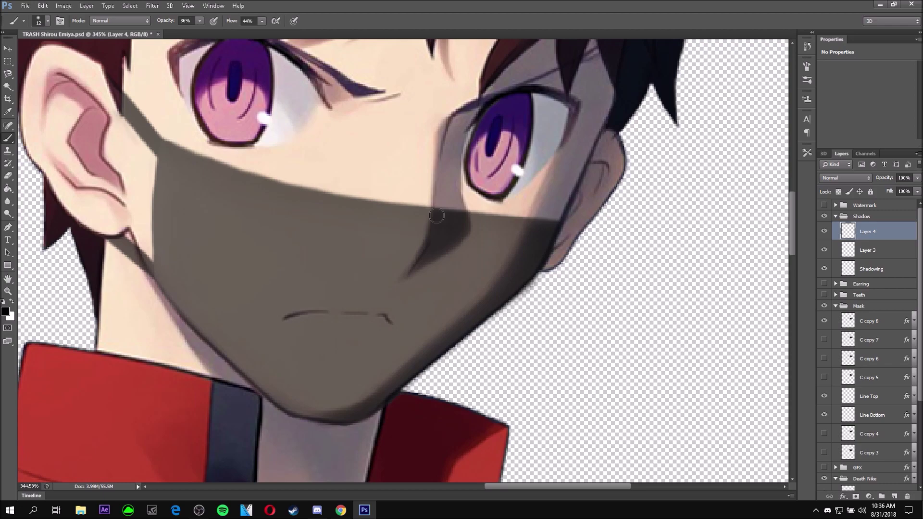
mouse_move(436, 216)
mouse_down()
mouse_move(462, 218)
mouse_move(462, 239)
mouse_move(465, 223)
mouse_move(418, 267)
mouse_move(440, 224)
mouse_up()
- Hide the Layer 3 and Shadowing layers, and delete the practice layer above them
click(824, 250)
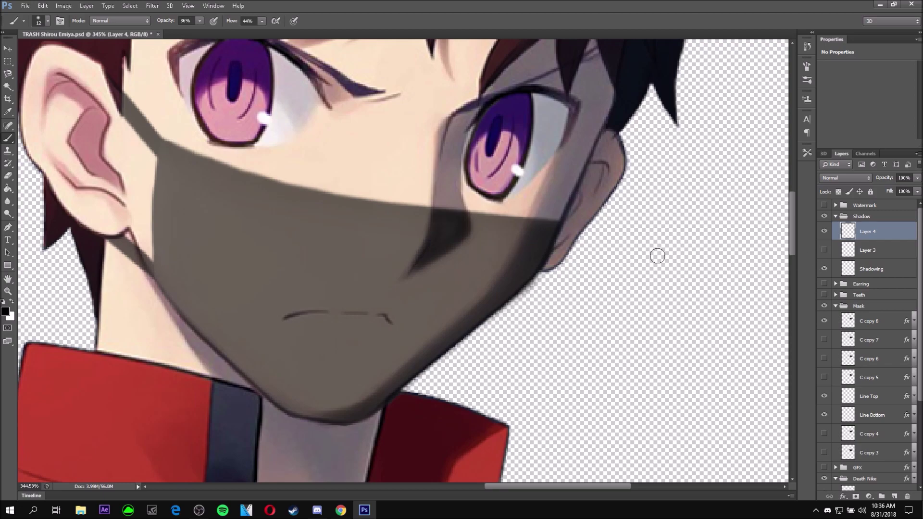
click(833, 268)
click(825, 269)
click(863, 237)
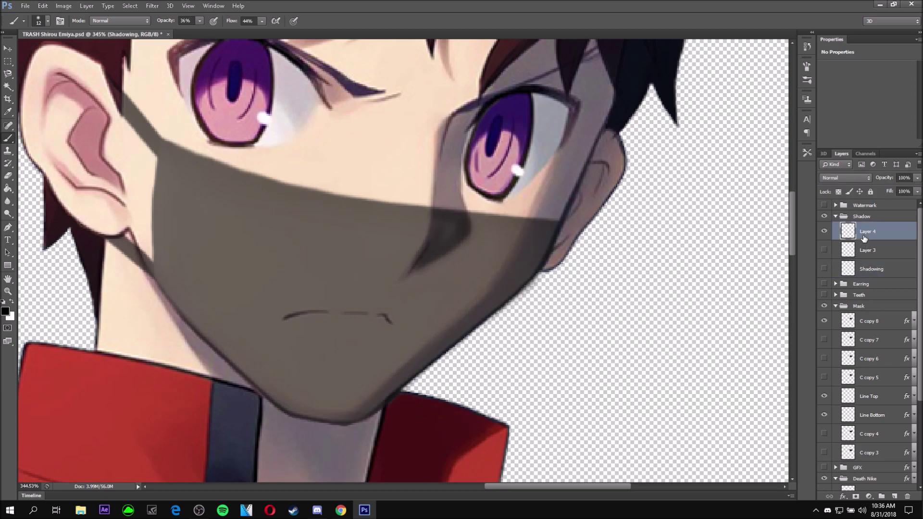
key(Delete)
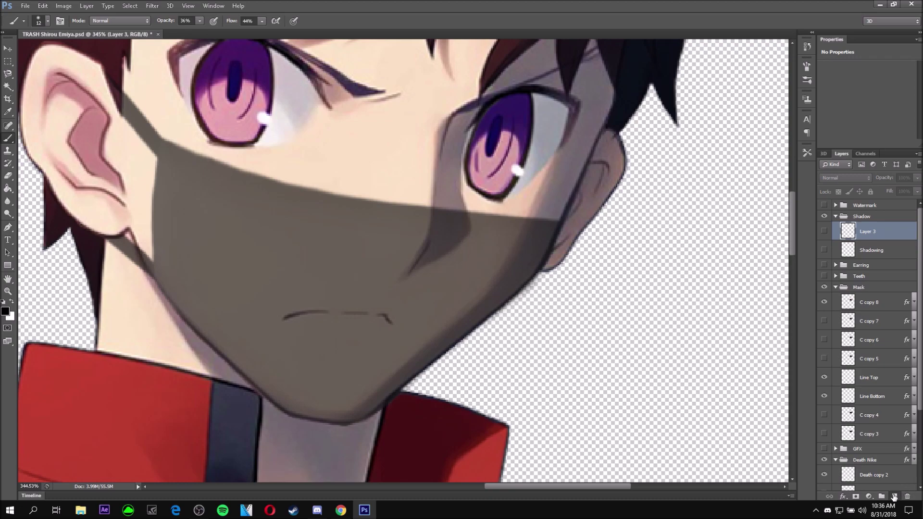
- Add a new layer in the Shadow group and paint black shading over the nose shadow and along the shaded jaw edge
click(894, 496)
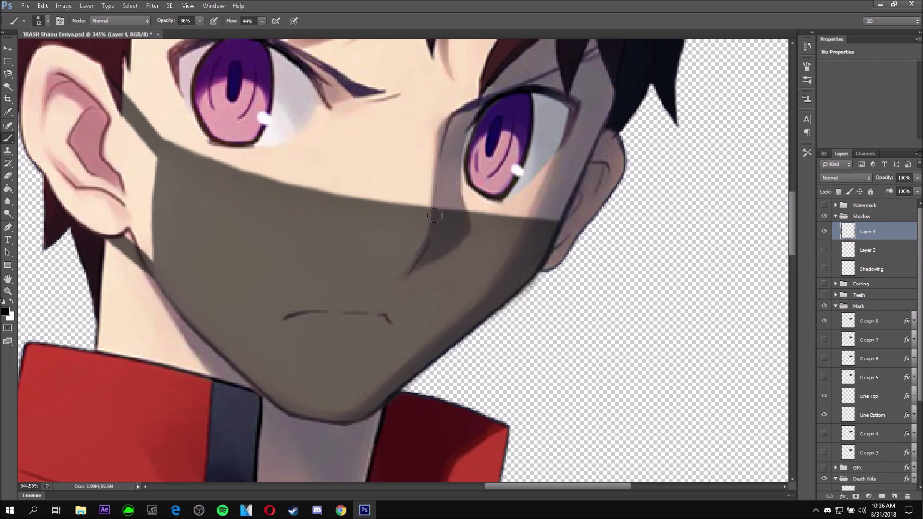
mouse_move(445, 218)
mouse_down()
mouse_move(461, 242)
mouse_move(413, 267)
mouse_move(430, 250)
mouse_move(435, 219)
mouse_move(435, 248)
mouse_move(446, 222)
mouse_move(451, 244)
mouse_move(449, 222)
mouse_move(457, 234)
mouse_move(422, 264)
mouse_move(459, 221)
mouse_up()
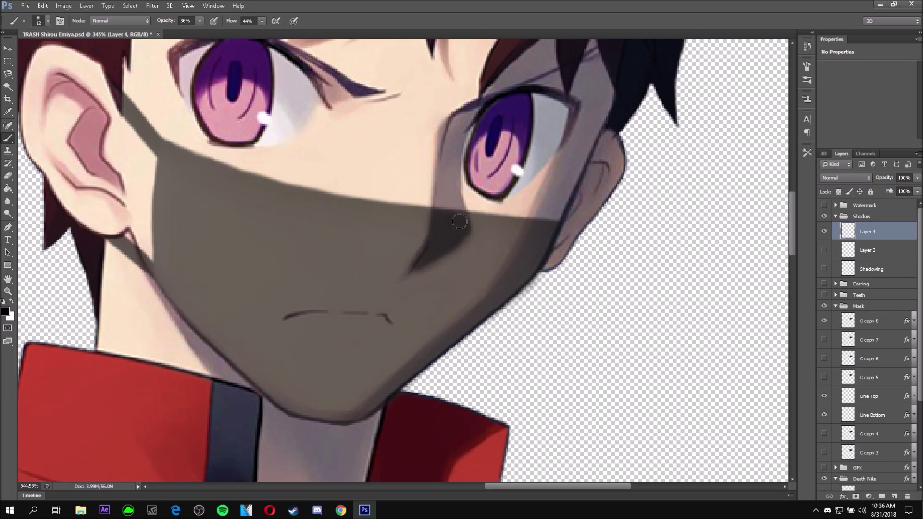
drag(451, 221, 427, 239)
mouse_move(533, 228)
mouse_down()
mouse_move(523, 262)
mouse_move(531, 239)
mouse_move(423, 360)
mouse_move(345, 418)
mouse_move(436, 358)
mouse_move(506, 292)
mouse_move(545, 228)
mouse_move(476, 310)
mouse_move(540, 258)
mouse_move(544, 250)
mouse_move(382, 404)
mouse_move(421, 396)
mouse_up()
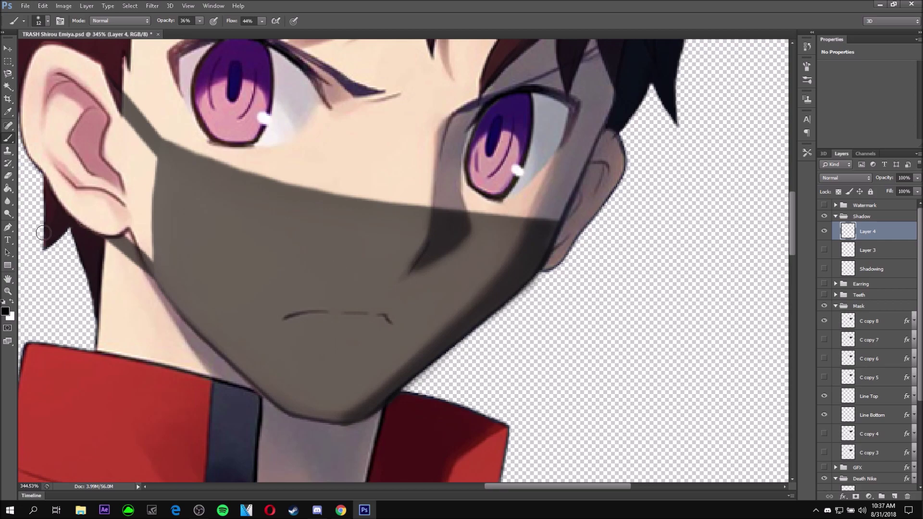
- Soften the painted mask shading with a 99 px Eraser at 0% hardness
click(8, 175)
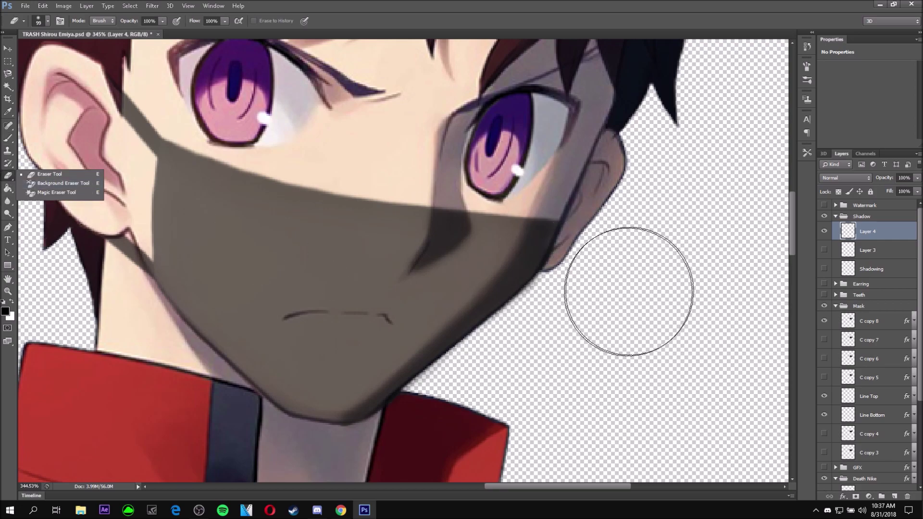
right_click(649, 275)
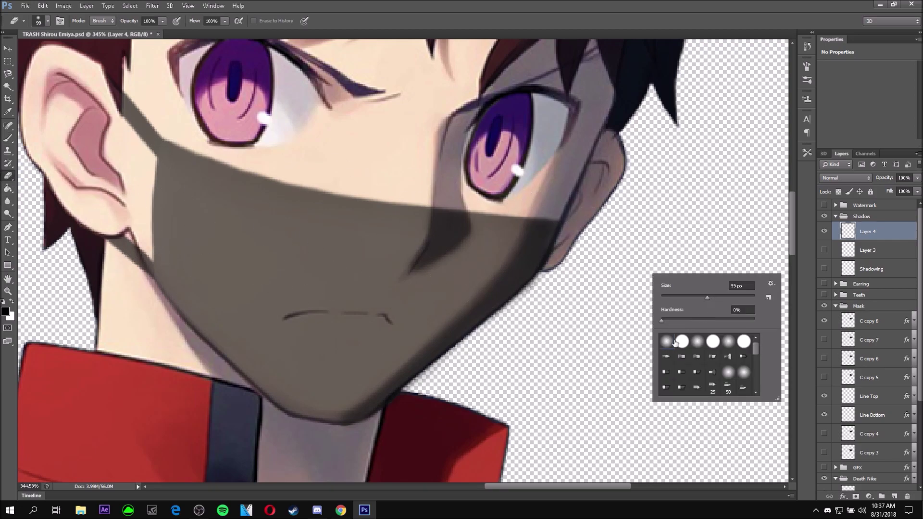
click(601, 307)
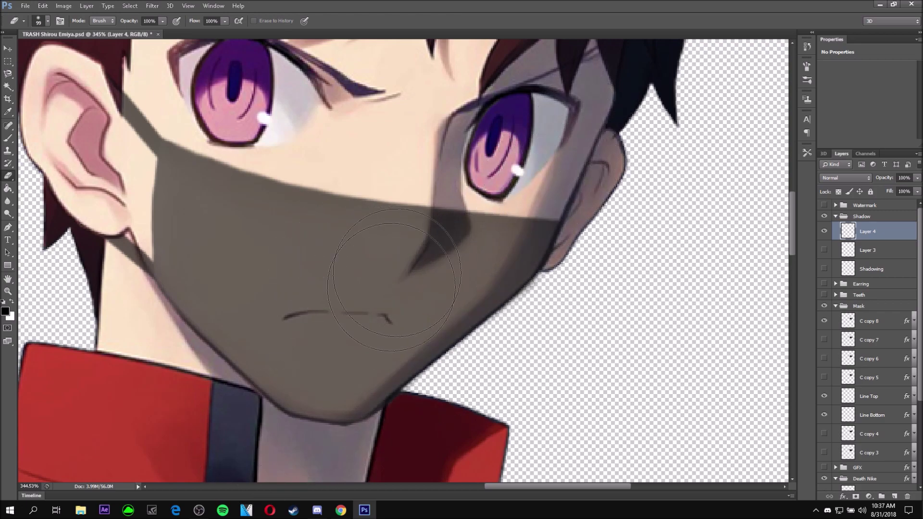
- Show the Layer 3 and Shadowing layers again in place of Layer 4, and delete Layer 4
click(825, 232)
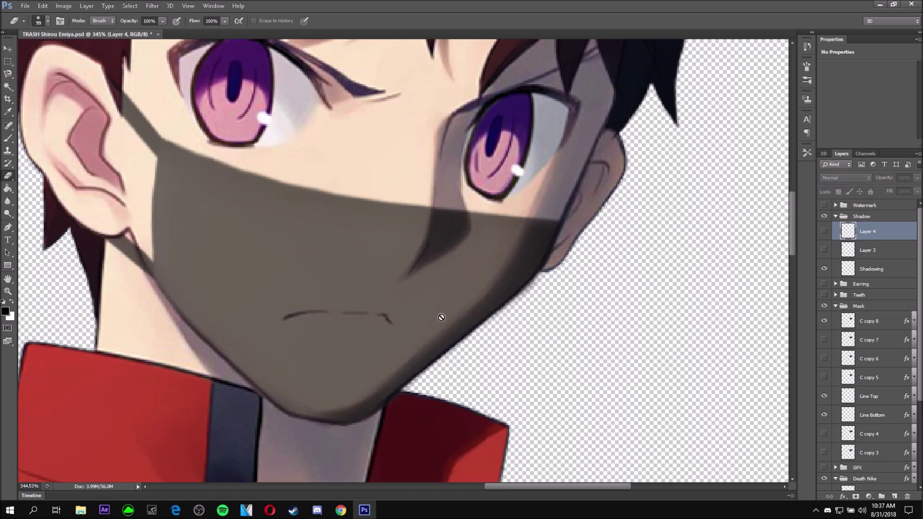
click(824, 249)
click(856, 254)
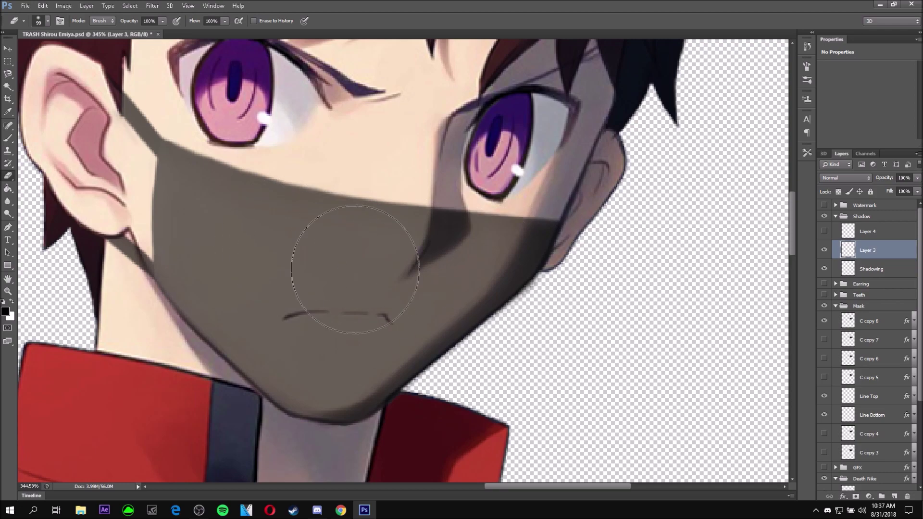
scroll(442, 261, down, 2)
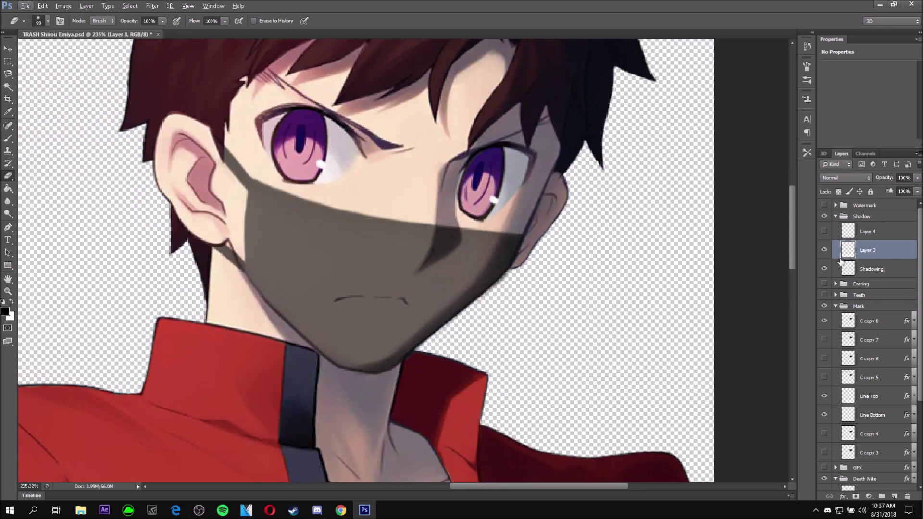
scroll(737, 230, down, 2)
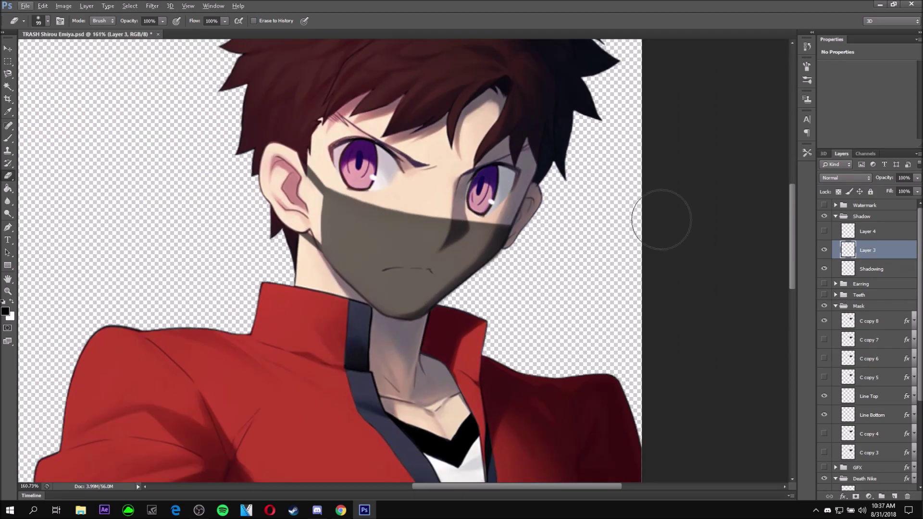
click(856, 225)
key(Delete)
- Show the Teeth group on the semi-transparent mask again, viewing the mask up close
scroll(508, 215, up, 2)
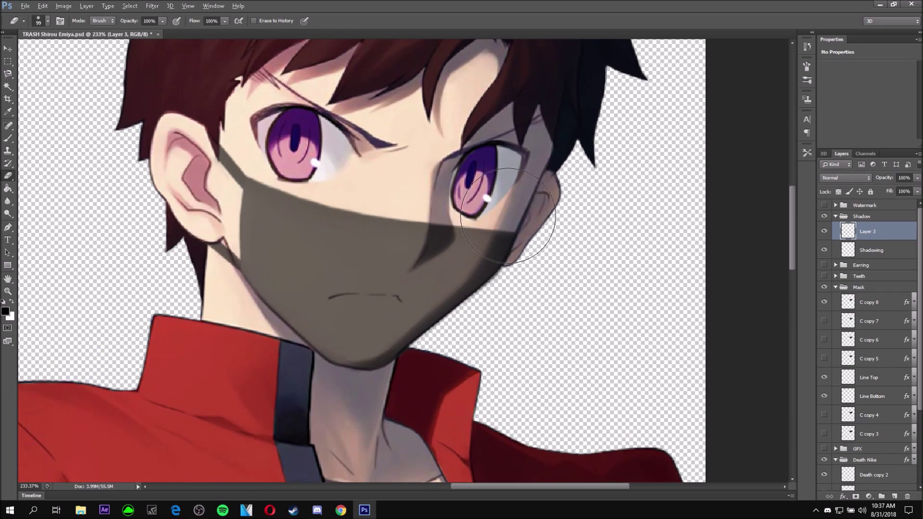
scroll(508, 215, up, 2)
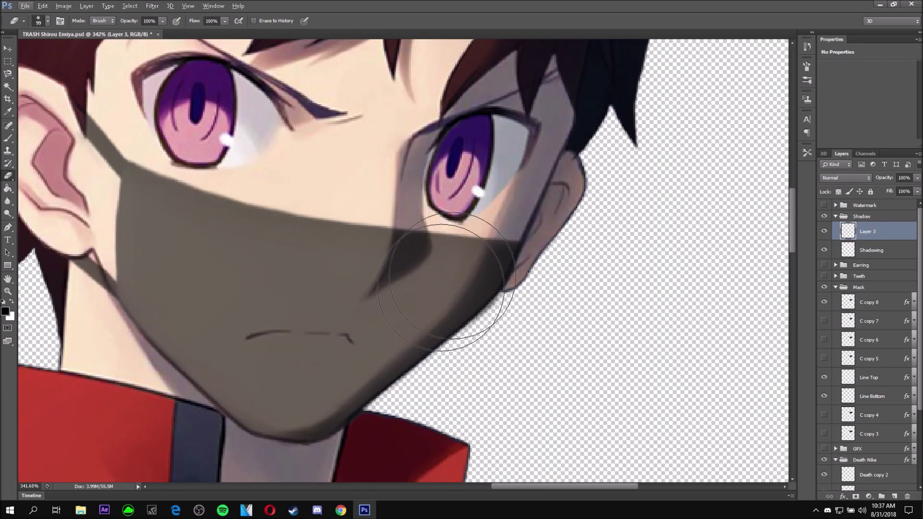
click(824, 276)
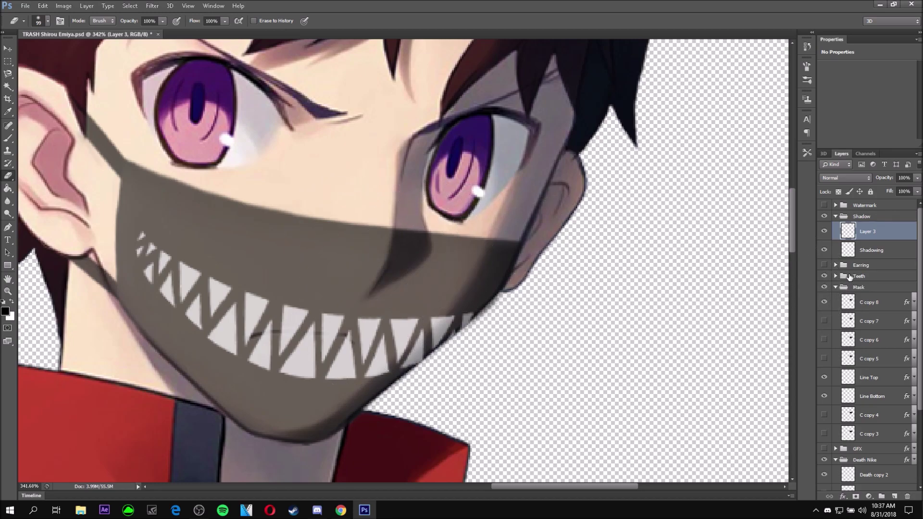
scroll(690, 360, down, 1)
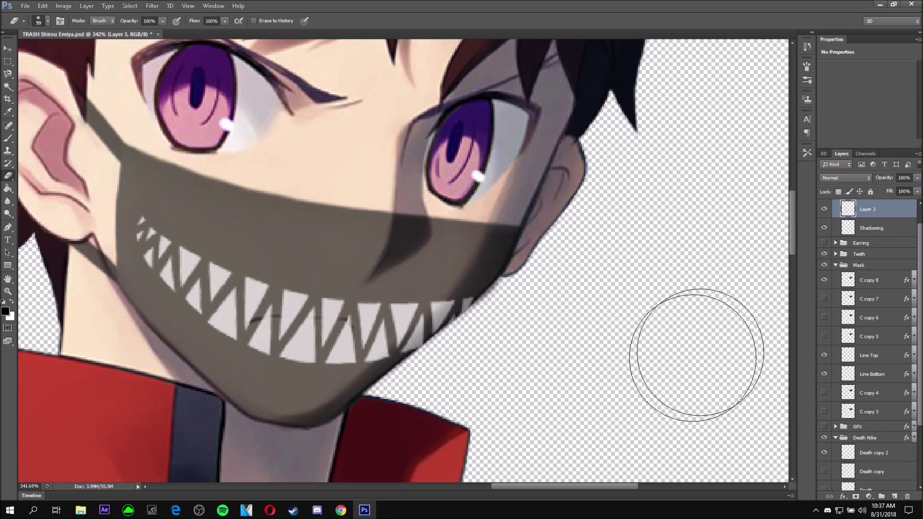
- Reduce the soft Eraser to 20 px at 0% hardness, and switch back to the Move tool
key(bracketleft)
key(bracketleft)
key(bracketleft)
key(bracketleft)
key(bracketleft)
key(bracketleft)
key(bracketleft)
key(bracketleft)
right_click(310, 327)
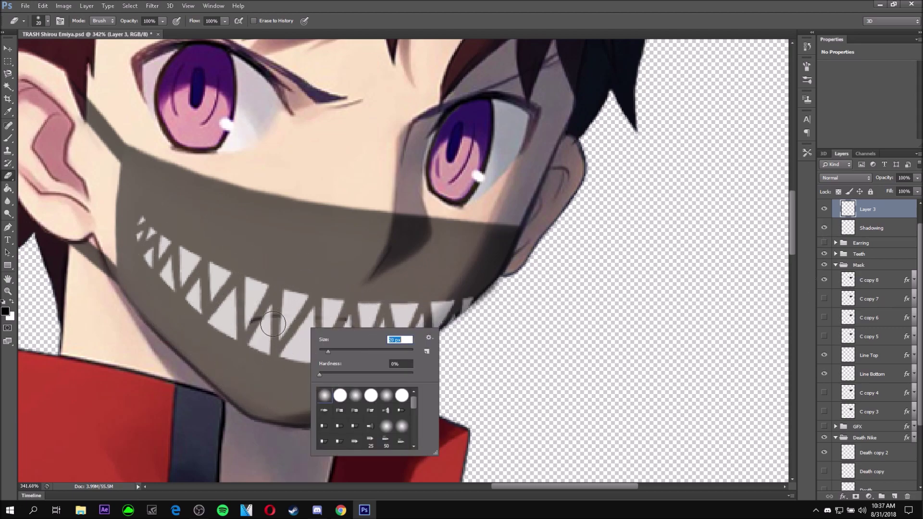
click(7, 86)
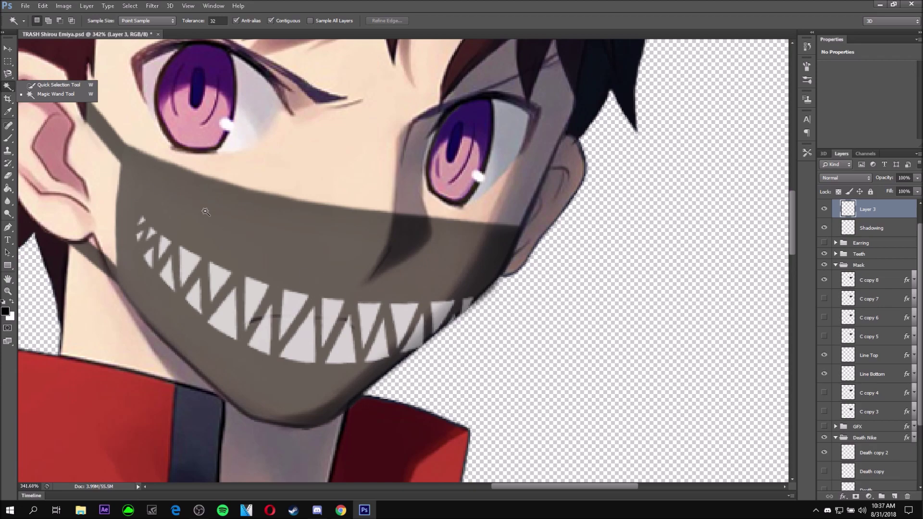
scroll(383, 312, down, 5)
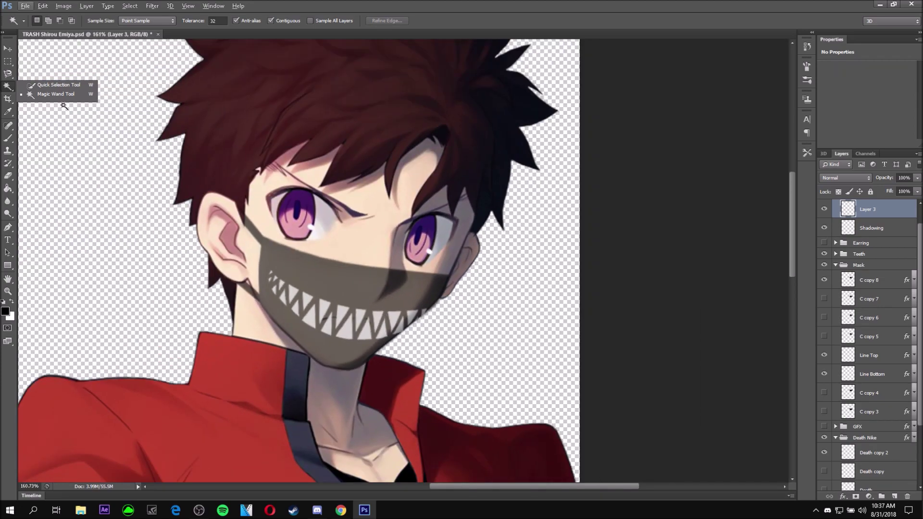
click(14, 50)
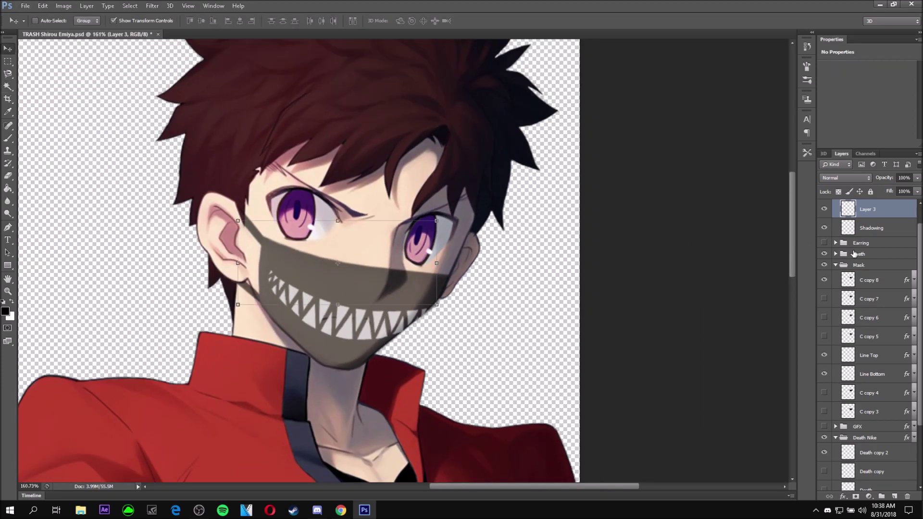
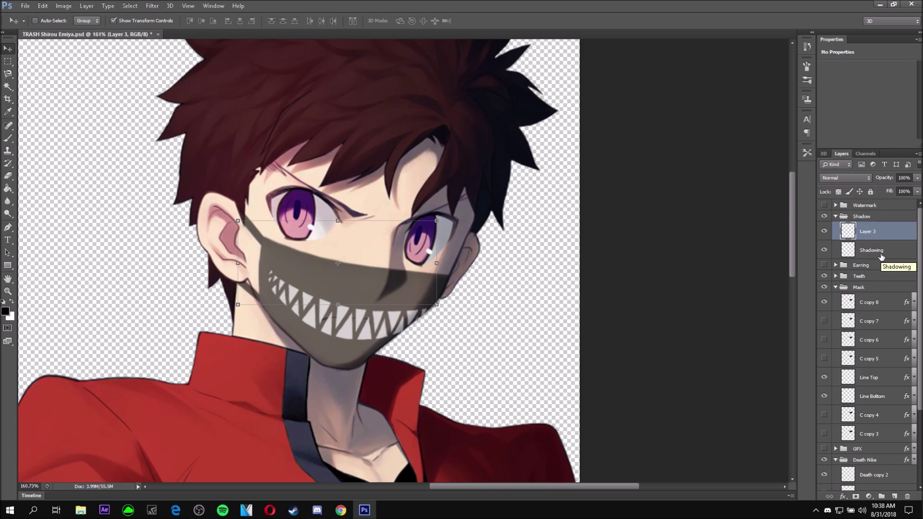
- Collapse the Shadow group, and show and expand the Earring group
click(836, 218)
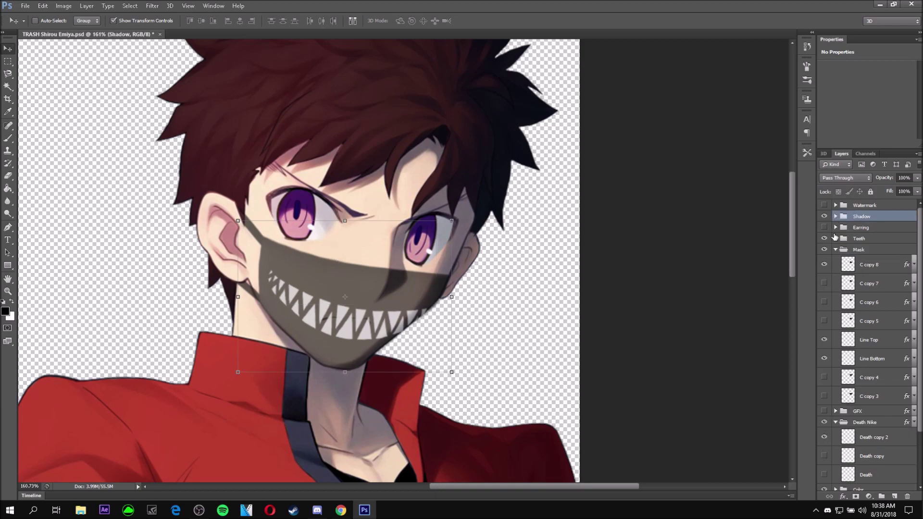
click(825, 229)
click(831, 228)
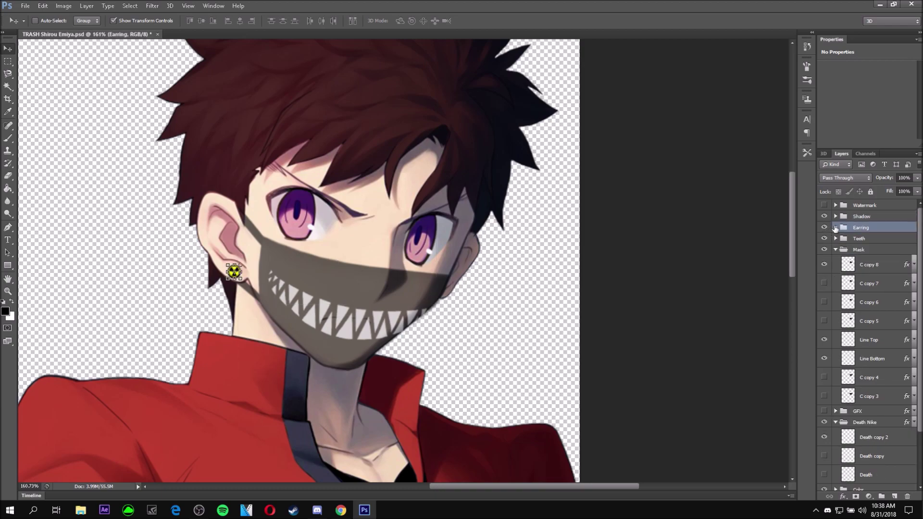
click(835, 227)
- Hide the Design layer to inspect the plain earring circle up close, and show the radiation design again
click(825, 242)
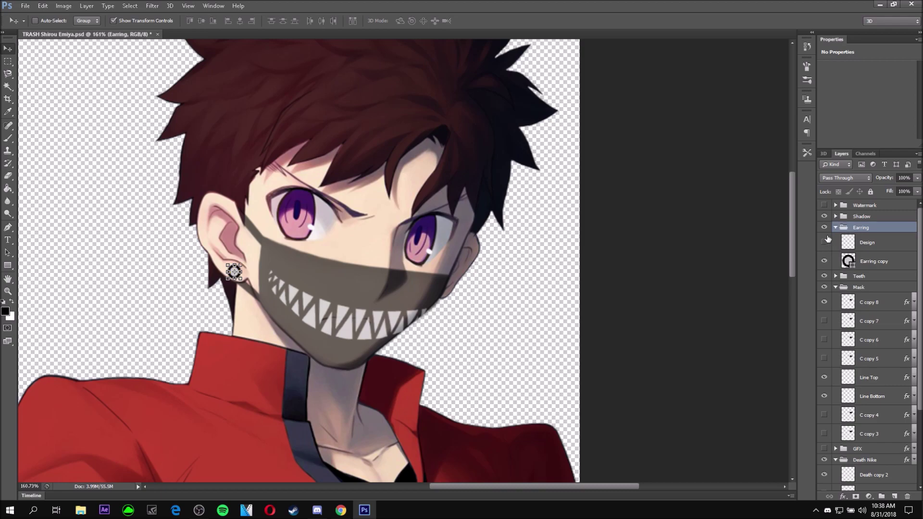
scroll(156, 242, up, 5)
click(860, 318)
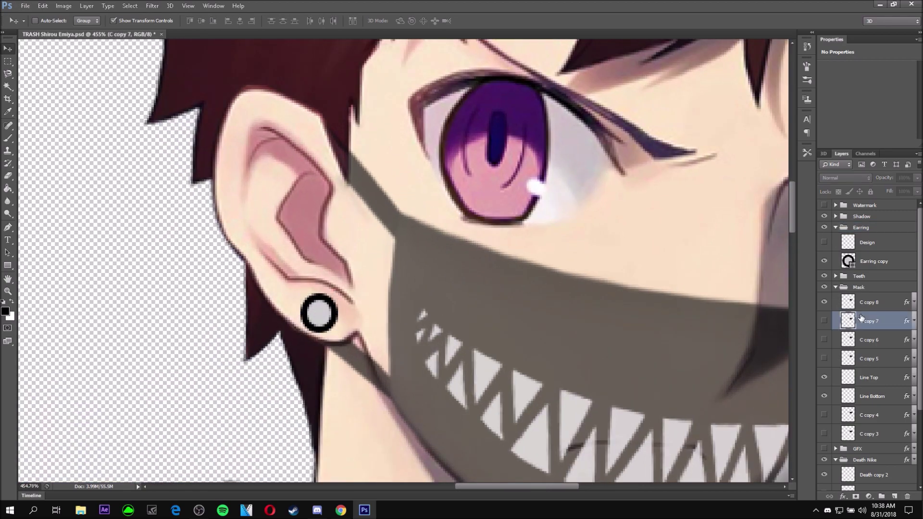
click(860, 277)
click(863, 262)
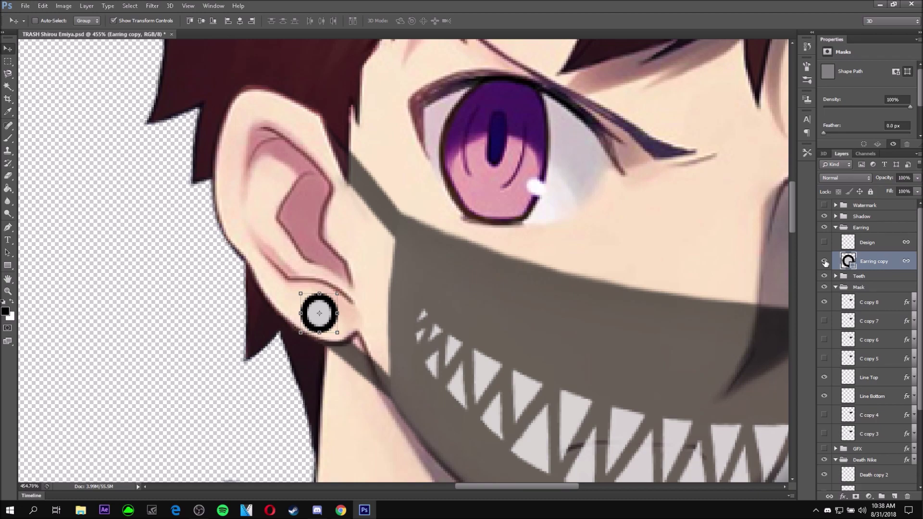
click(824, 242)
click(846, 244)
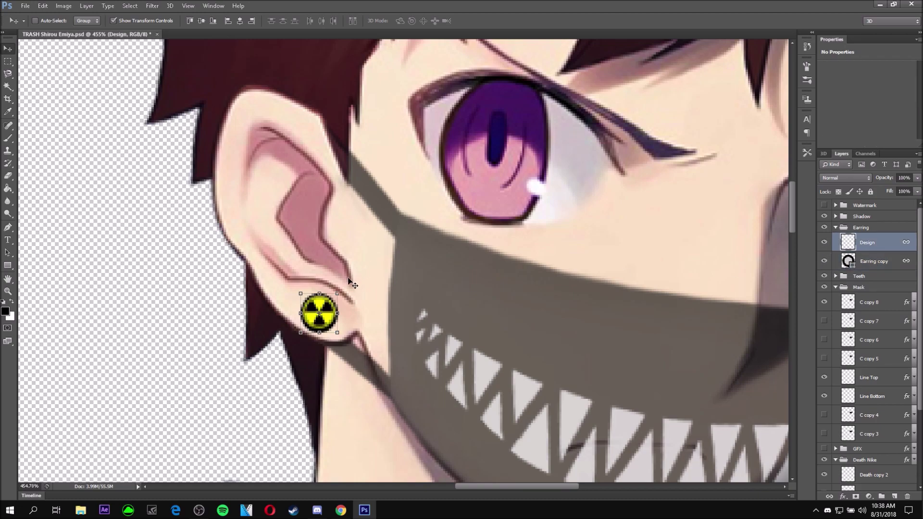
- Examine the radiation earring up close and against the whole character
click(850, 347)
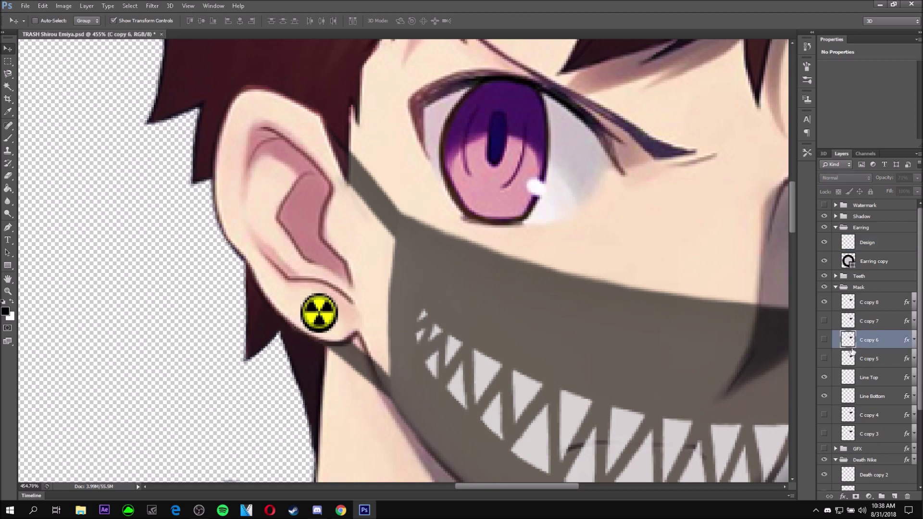
scroll(323, 284, down, 3)
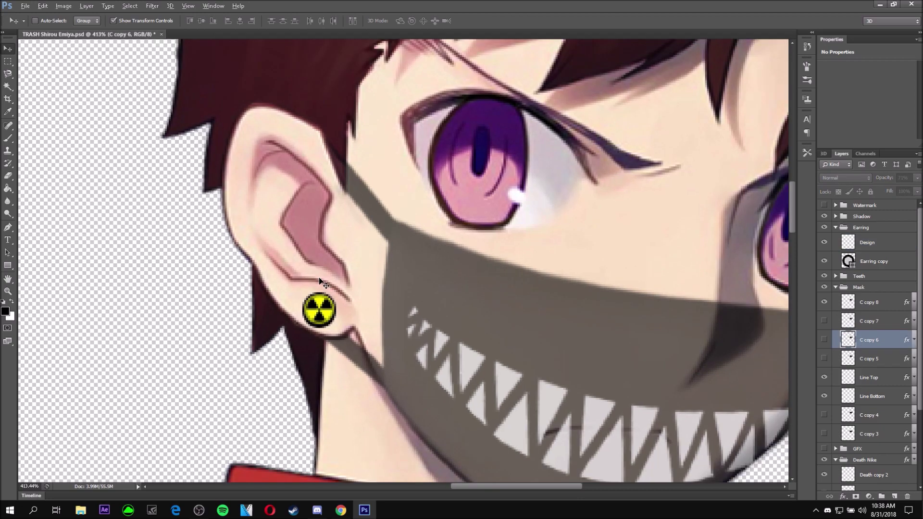
scroll(319, 281, down, 2)
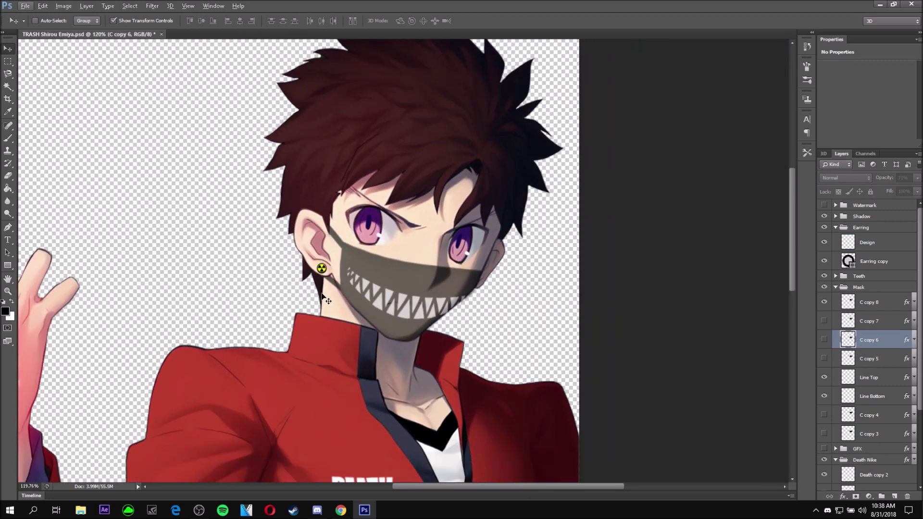
scroll(323, 294, up, 2)
scroll(321, 250, up, 4)
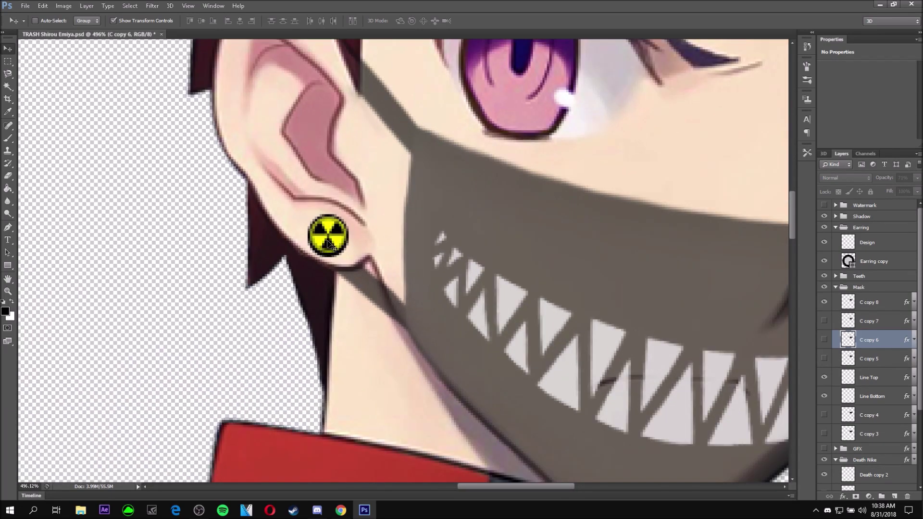
scroll(331, 240, down, 6)
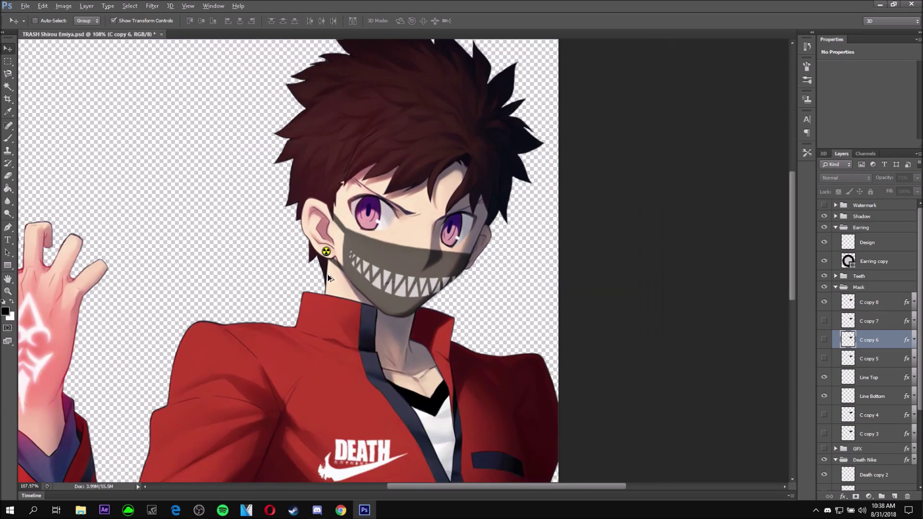
scroll(455, 332, down, 1)
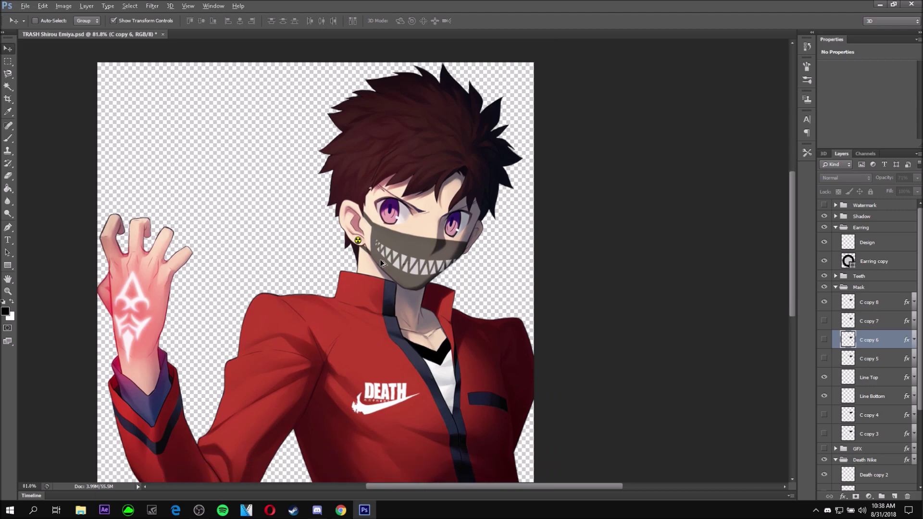
scroll(381, 263, up, 1)
scroll(447, 184, down, 2)
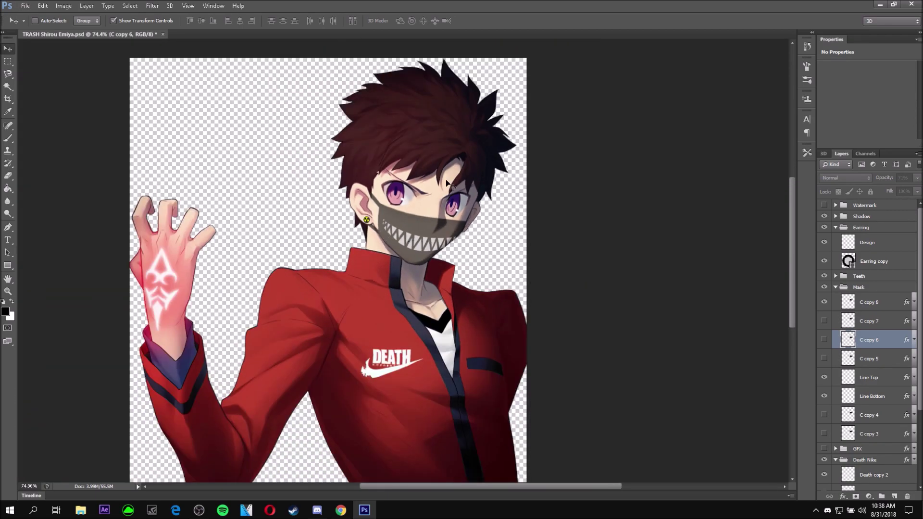
drag(792, 313, 800, 322)
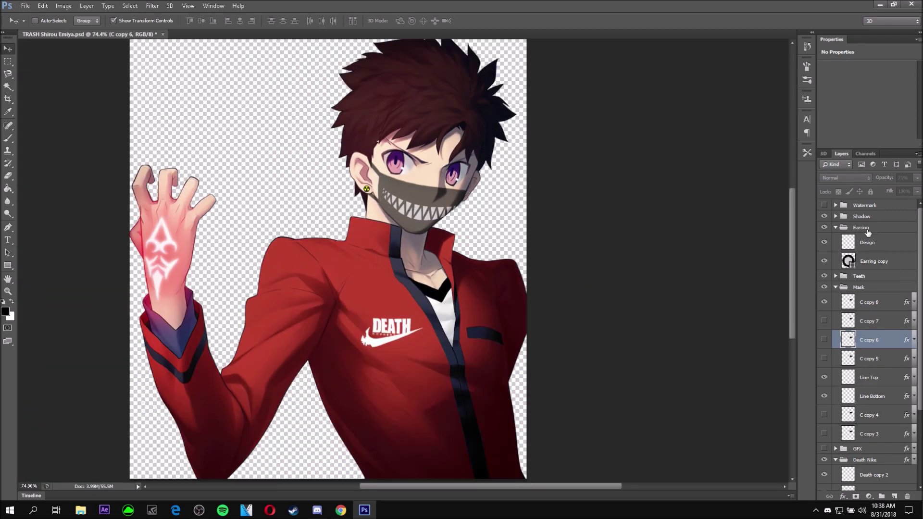
- Collapse the Earring and Mask groups
click(847, 226)
click(836, 227)
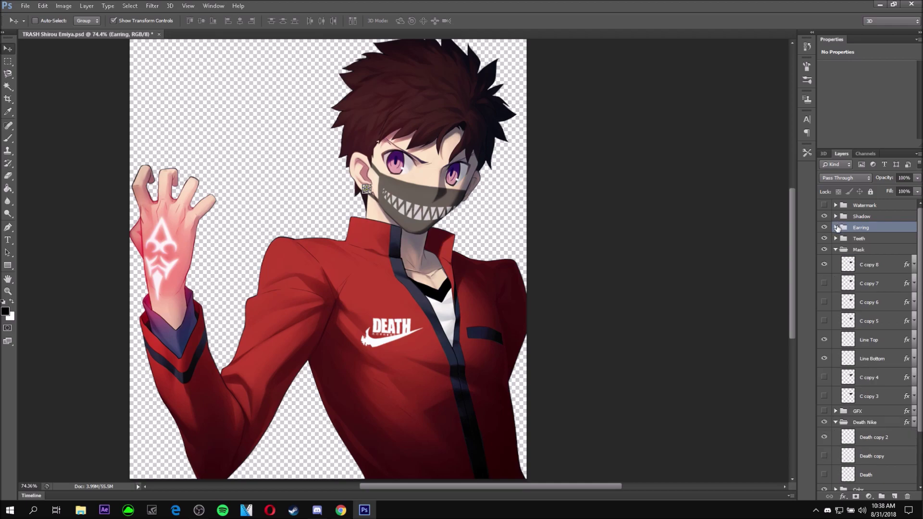
click(836, 250)
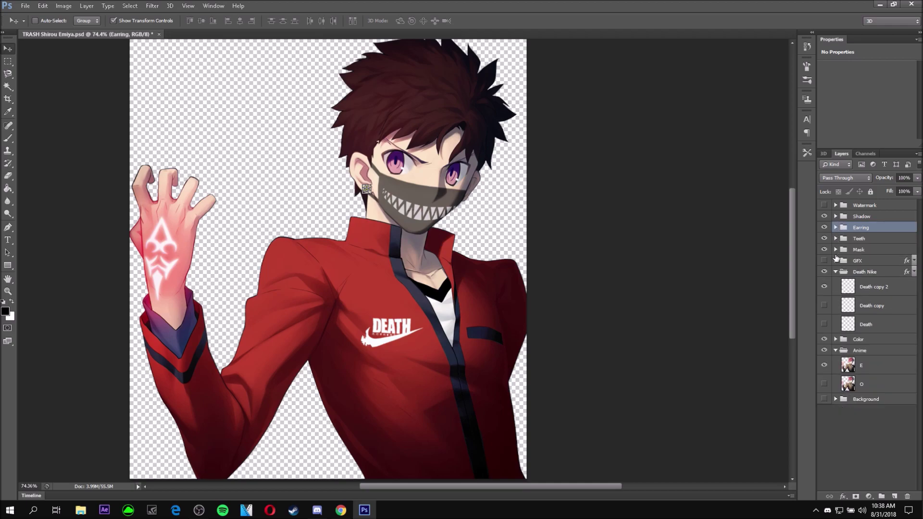
- Show the GFX group's purple smoke over the character, and expand the group to its 1 copy layer
key(ctrl+0)
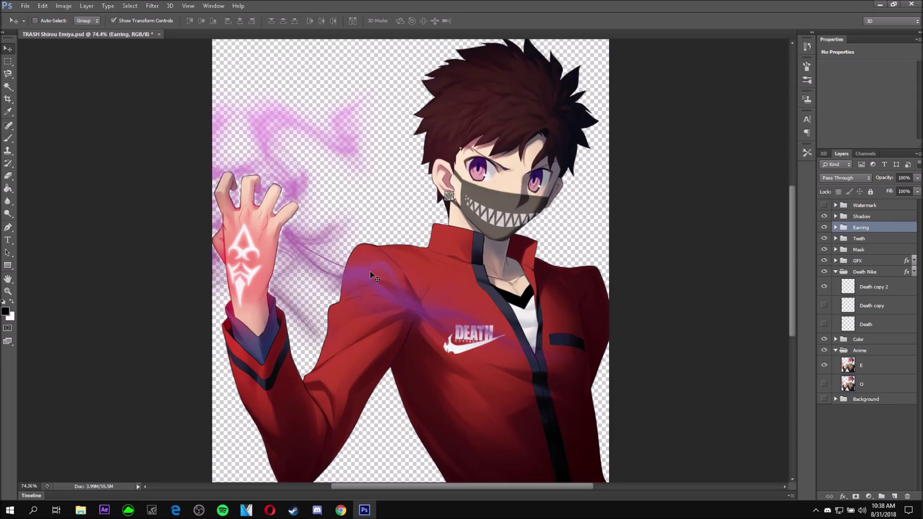
scroll(371, 272, up, 3)
scroll(288, 264, down, 1)
scroll(227, 252, down, 3)
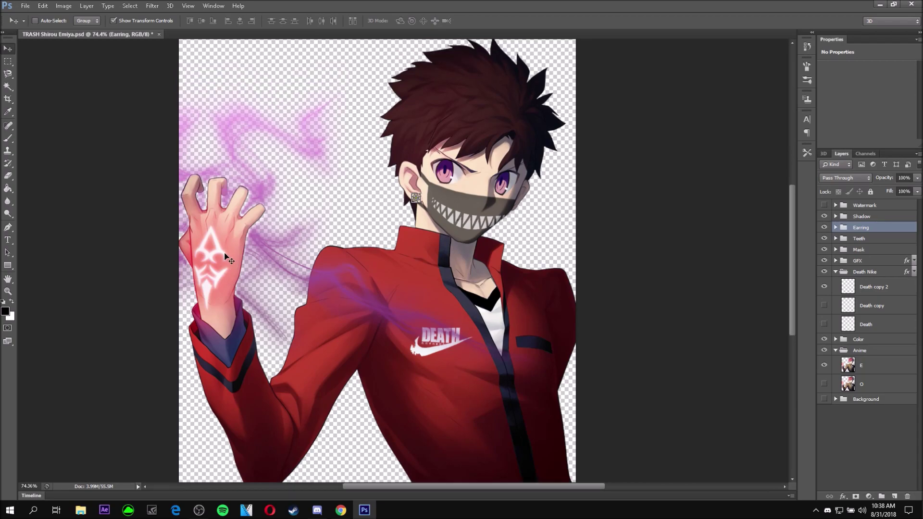
scroll(225, 254, up, 3)
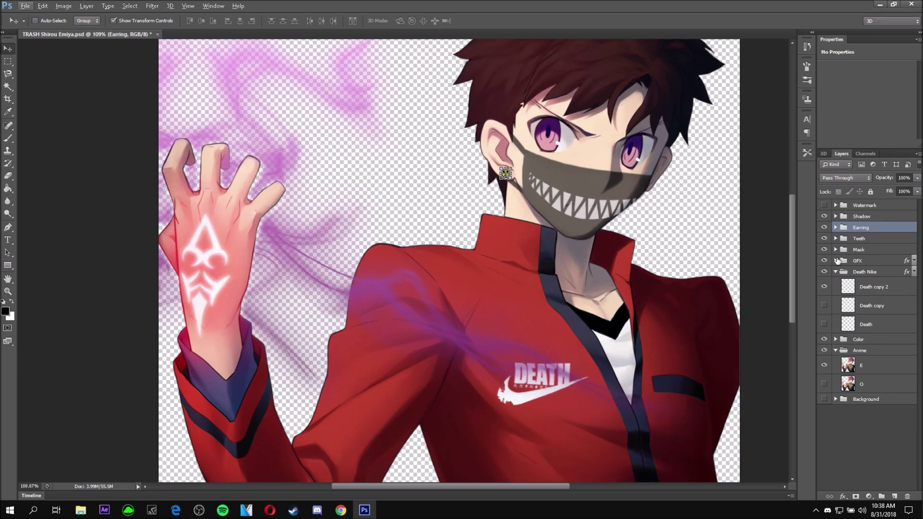
click(837, 261)
click(836, 261)
click(865, 275)
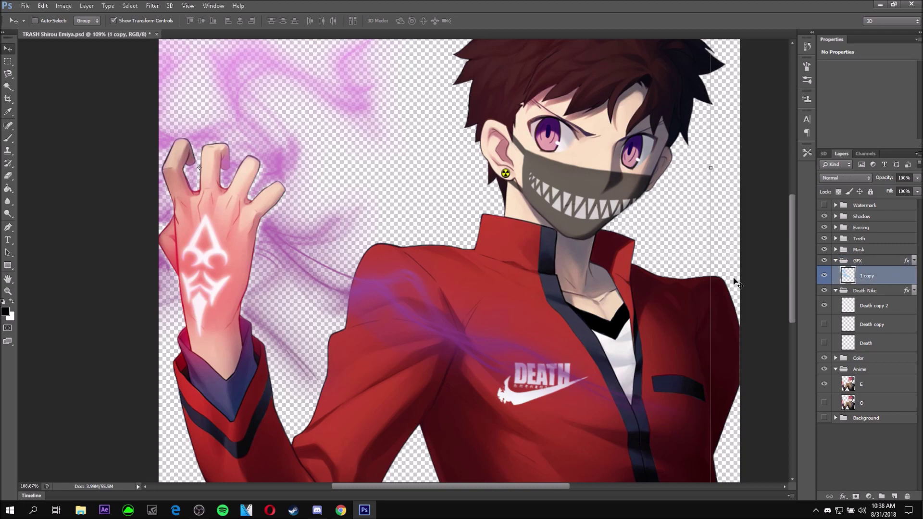
scroll(289, 235, down, 3)
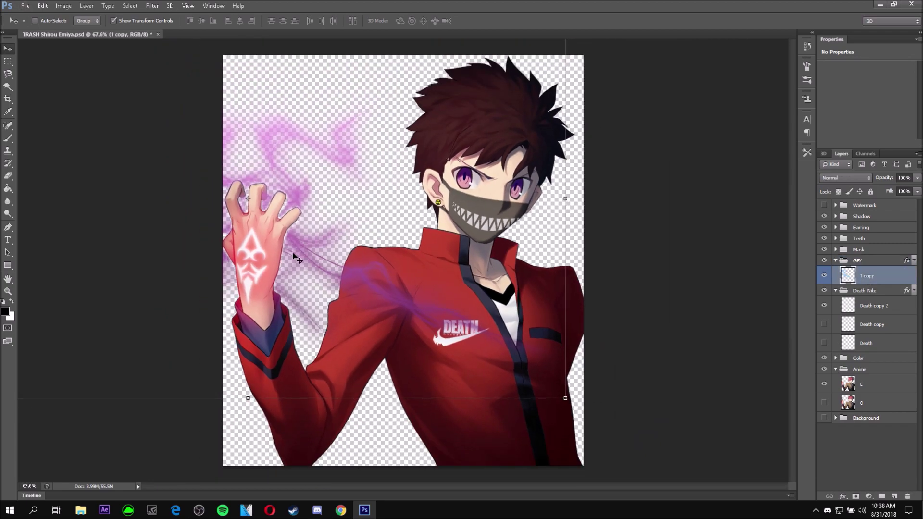
scroll(315, 274, up, 1)
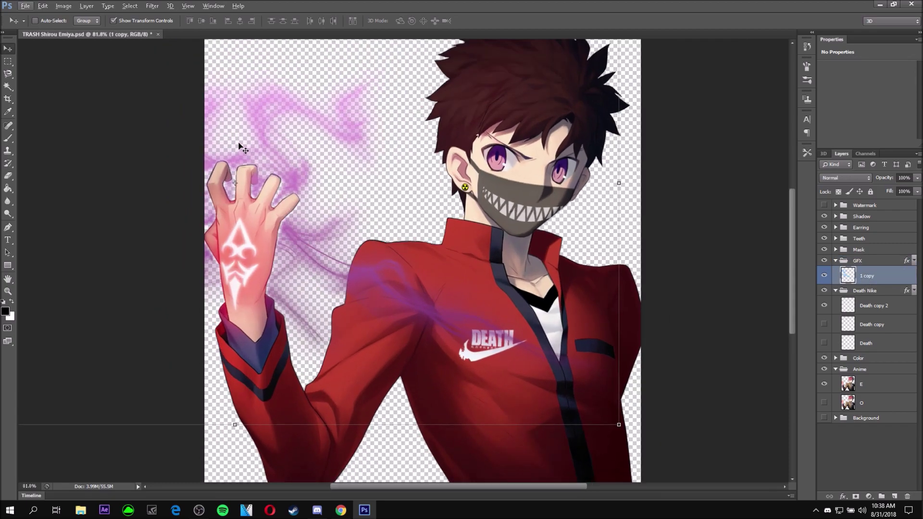
scroll(358, 161, up, 1)
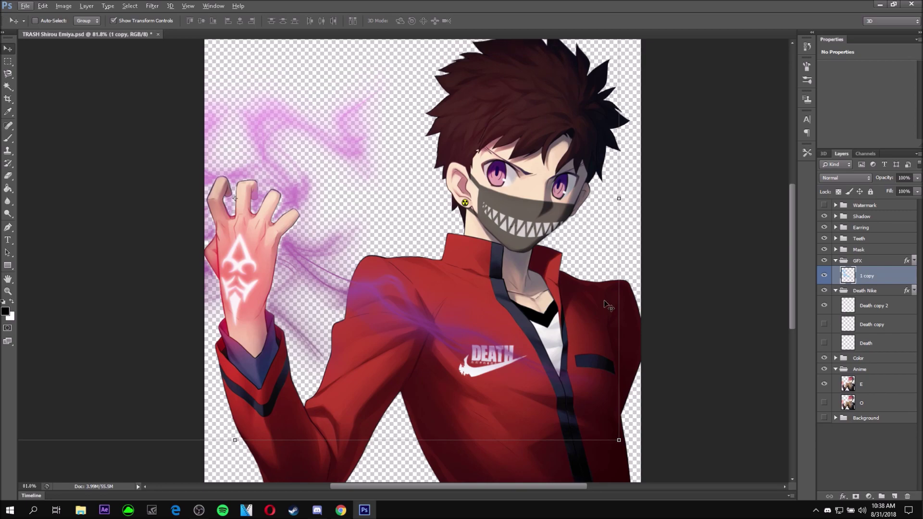
- Expand and show the Background group, and restore the Mask group's opacity to 100%
click(836, 418)
click(825, 418)
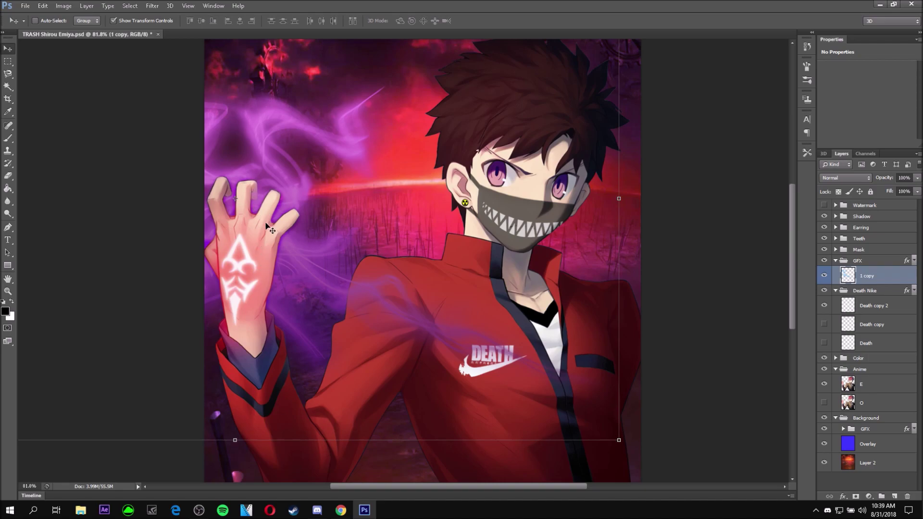
click(864, 250)
click(918, 179)
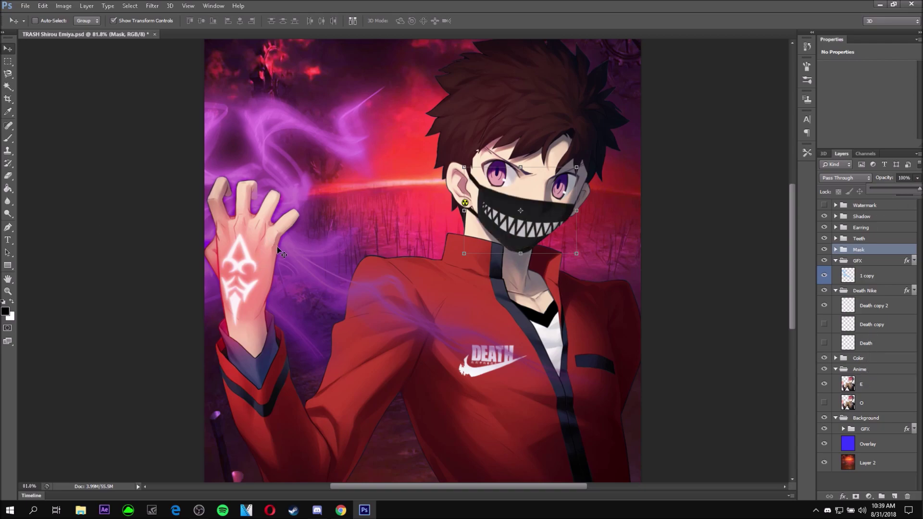
- Activate the 20 px Eraser on the 1 copy smoke layer and examine the smoke around the hand and jacket
click(854, 431)
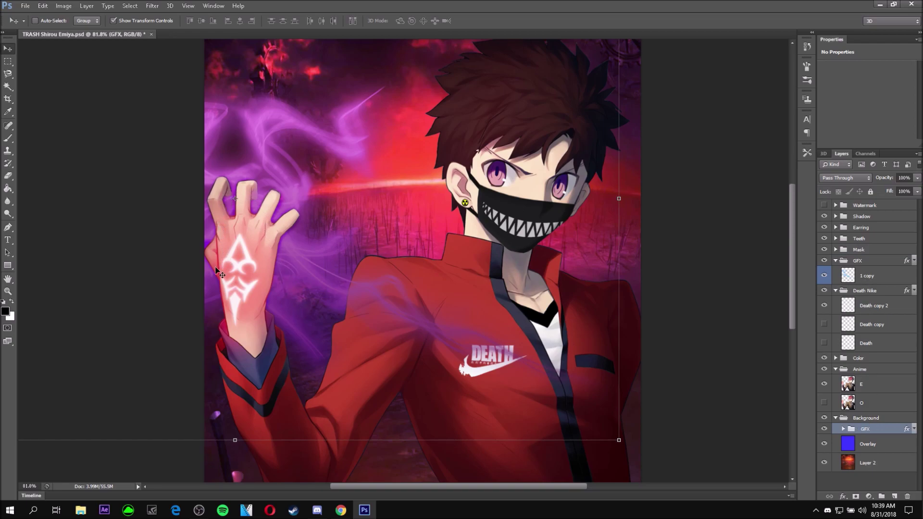
click(7, 175)
right_click(291, 250)
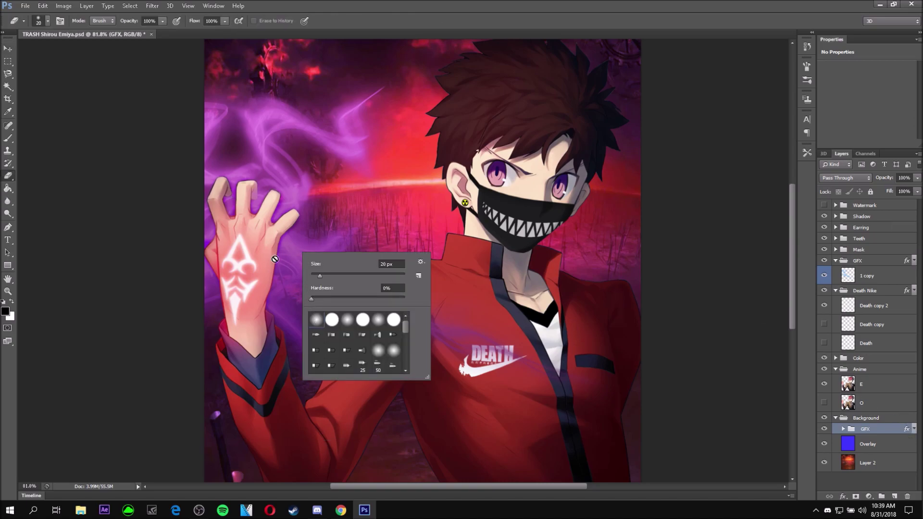
click(873, 279)
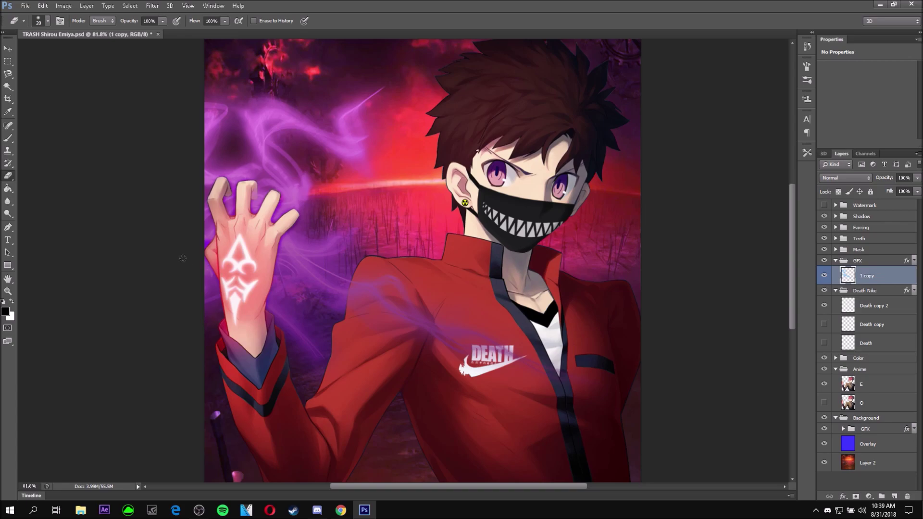
scroll(349, 287, up, 3)
scroll(279, 361, down, 1)
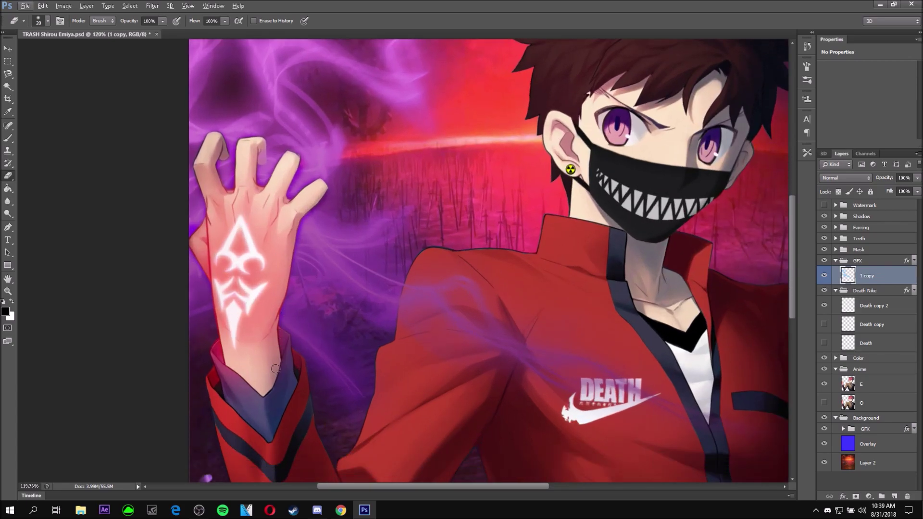
scroll(228, 295, down, 1)
scroll(259, 321, down, 3)
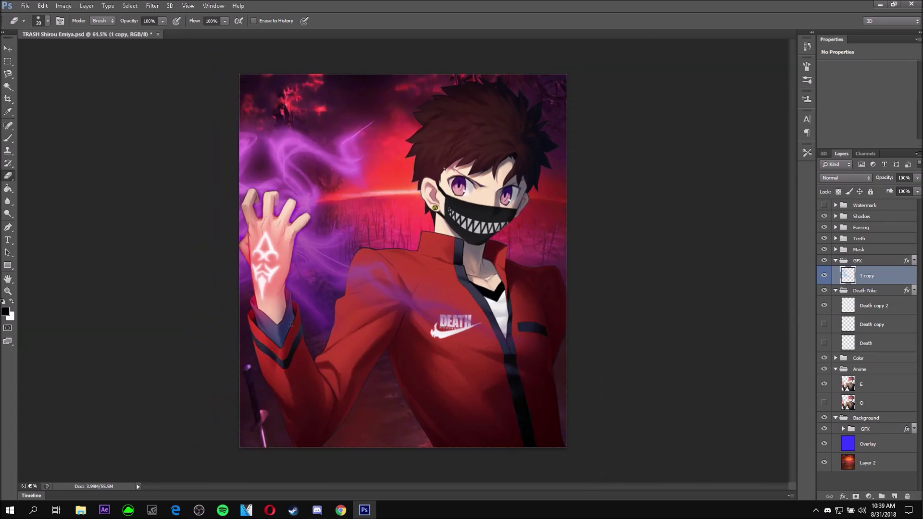
- Collapse the GFX group above the character and the Death Nike group
scroll(405, 206, up, 1)
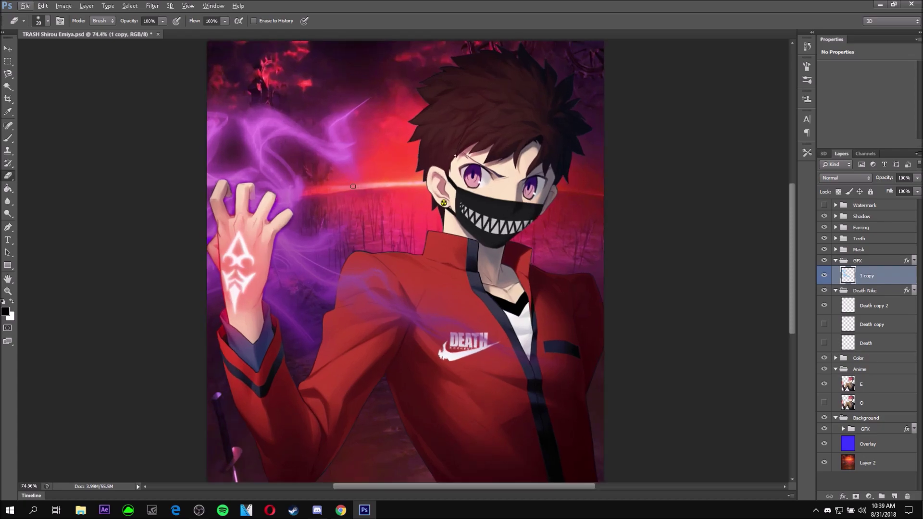
scroll(336, 197, up, 1)
scroll(298, 163, down, 1)
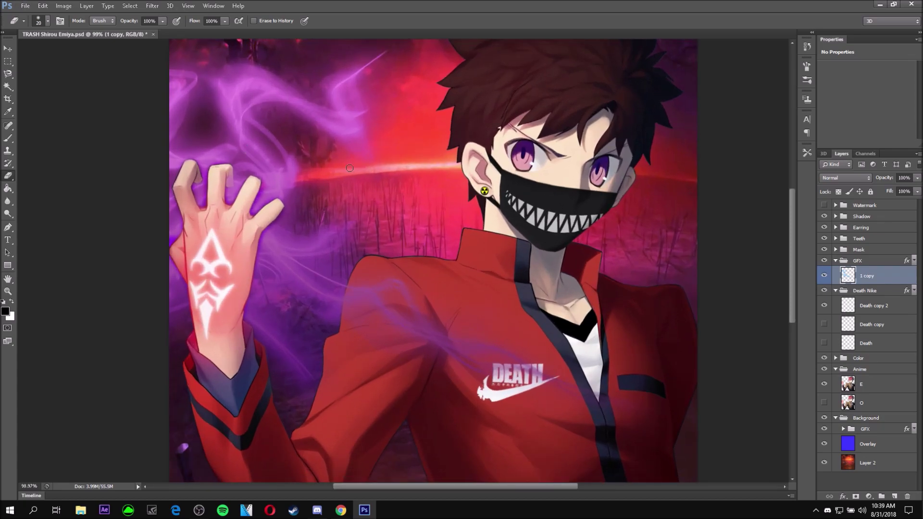
scroll(352, 169, up, 2)
scroll(350, 171, down, 1)
click(836, 261)
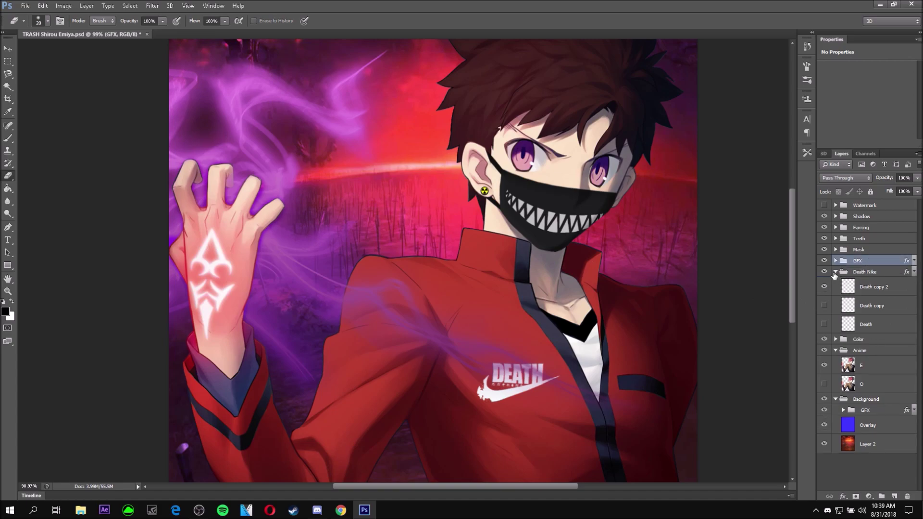
click(835, 272)
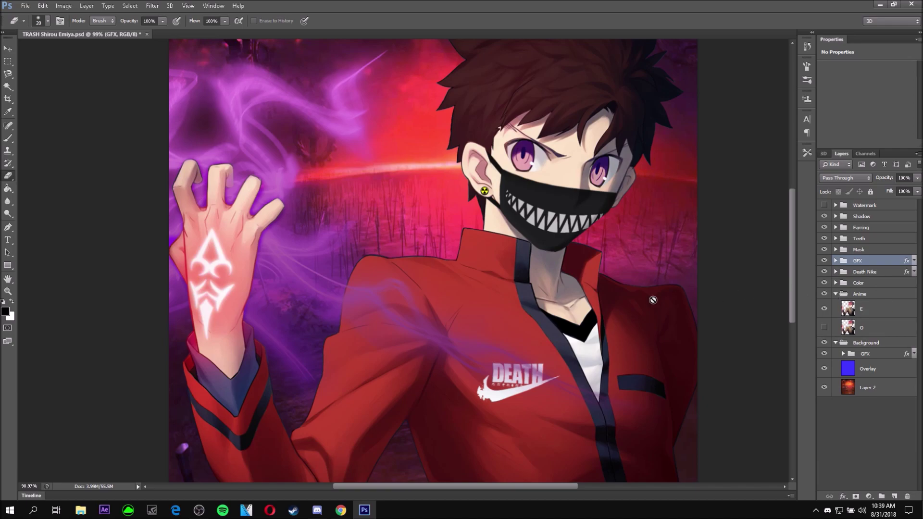
- Examine the mask, teeth, earring and jacket up close, and review the whole composition
scroll(546, 214, up, 2)
scroll(546, 214, up, 1)
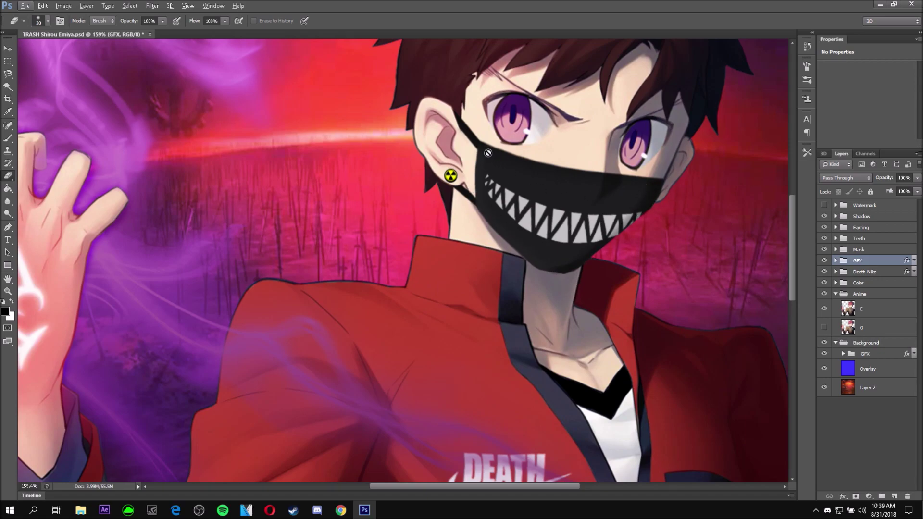
scroll(547, 251, down, 2)
scroll(546, 250, down, 2)
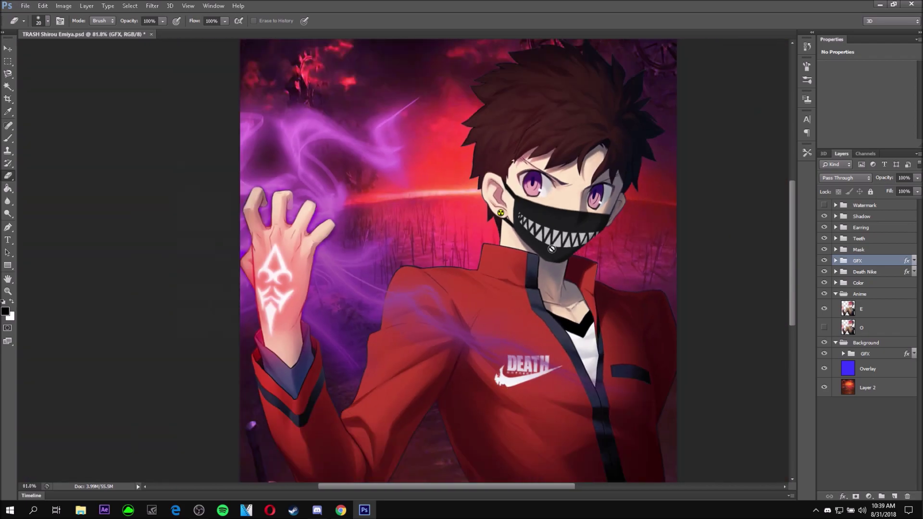
scroll(538, 390, down, 1)
scroll(575, 207, down, 1)
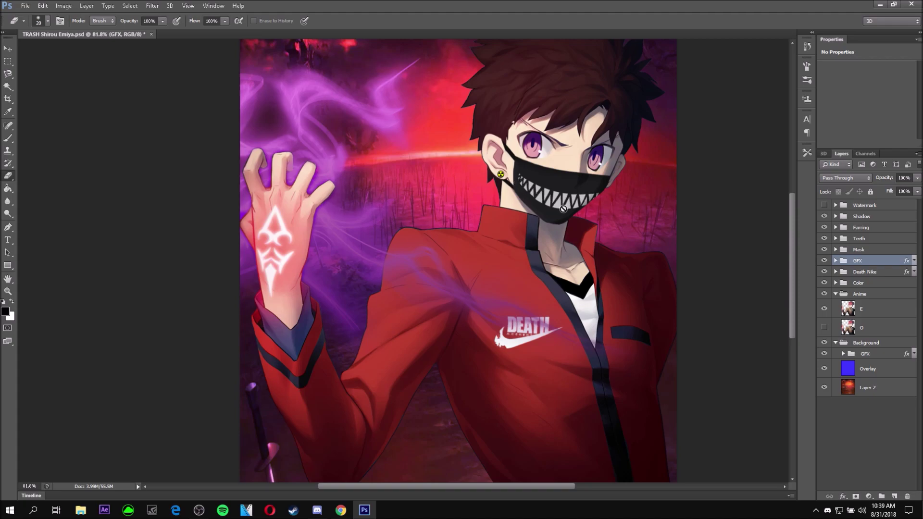
scroll(563, 207, up, 1)
scroll(524, 284, down, 3)
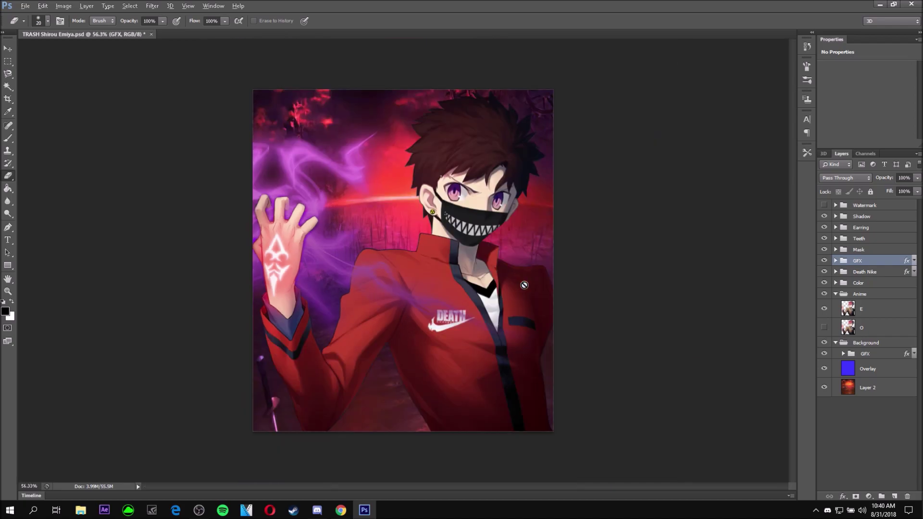
- Show the Watermark group with the Shadow group kept visible, and expand Watermark to its layers
click(824, 216)
click(824, 205)
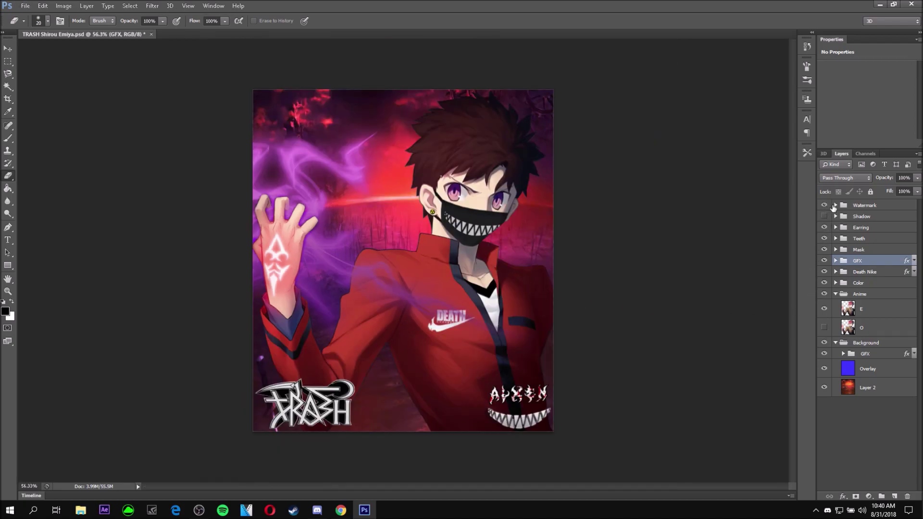
click(824, 216)
click(836, 206)
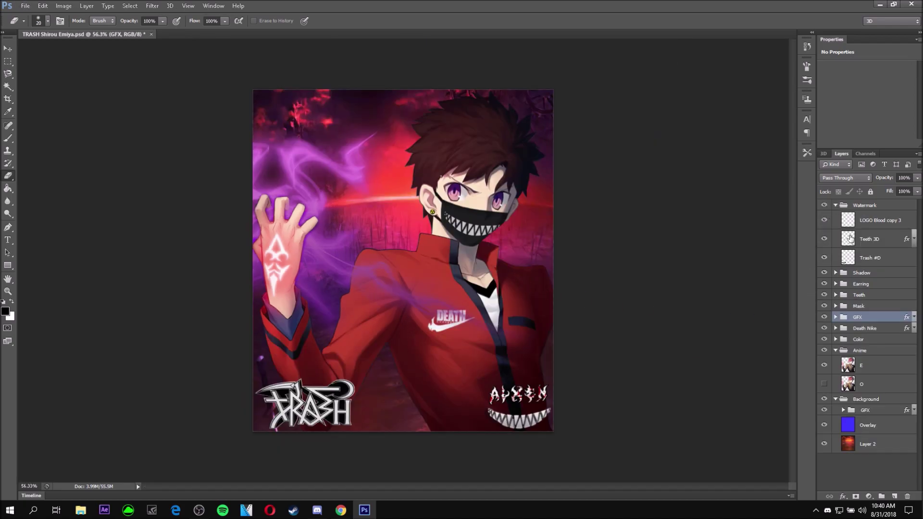
- Examine the artwork with its TRASH and teeth watermarks, from the smoke and face down to the lower corners
scroll(383, 251, up, 4)
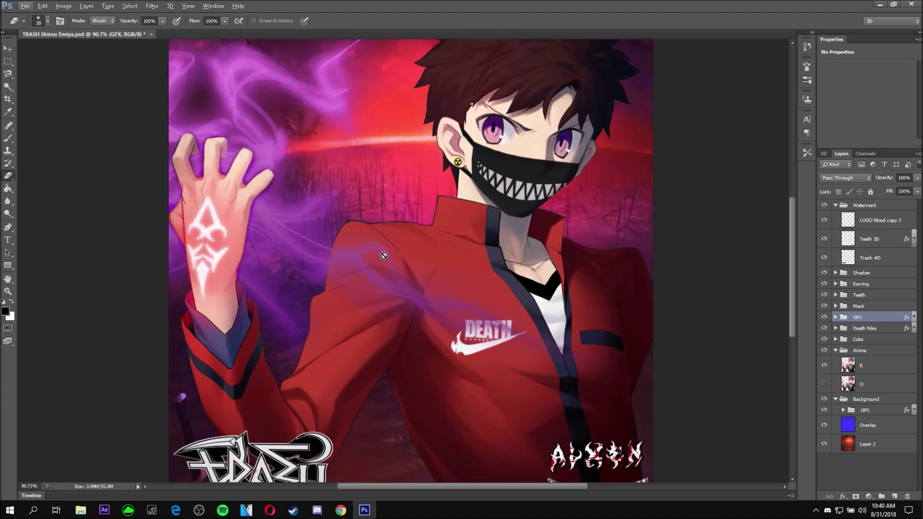
scroll(546, 250, up, 2)
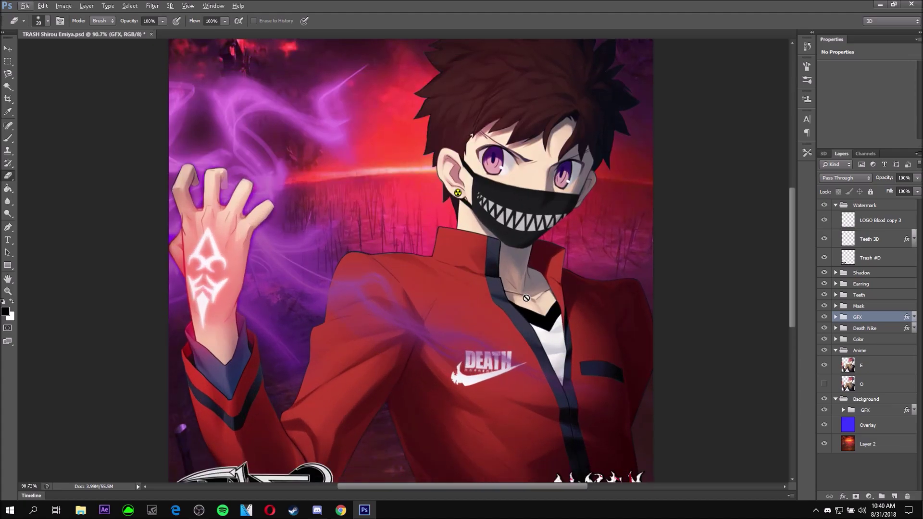
scroll(528, 297, up, 2)
scroll(511, 241, down, 3)
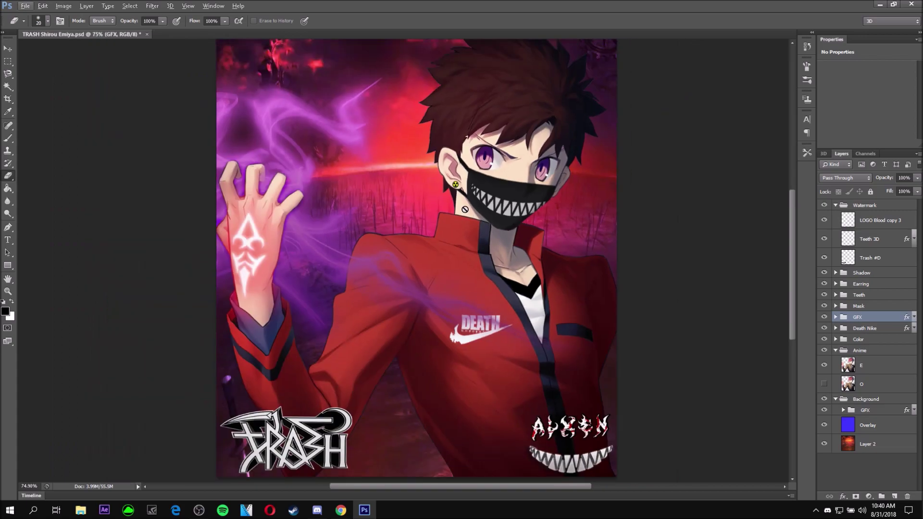
scroll(477, 214, down, 1)
scroll(501, 197, up, 2)
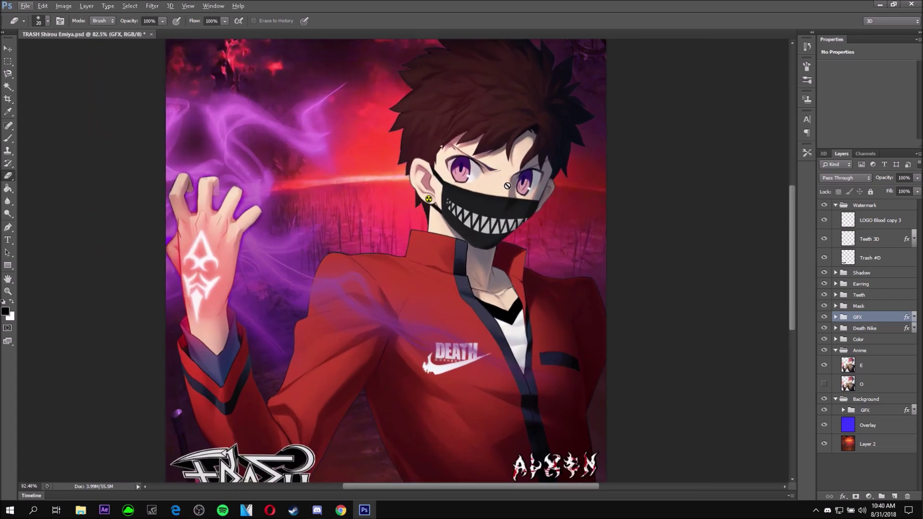
scroll(439, 232, down, 2)
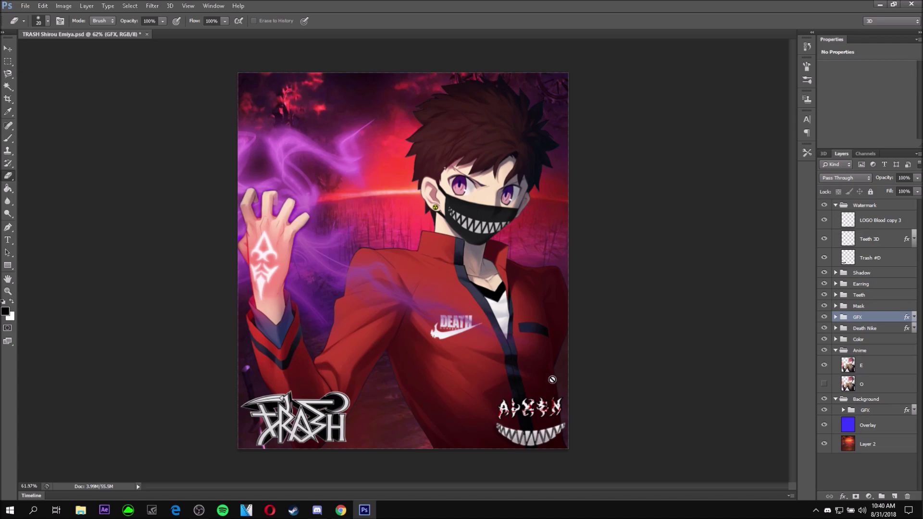
- Select the Background group's Overlay layer and compare the background with and without its blue tint
click(857, 429)
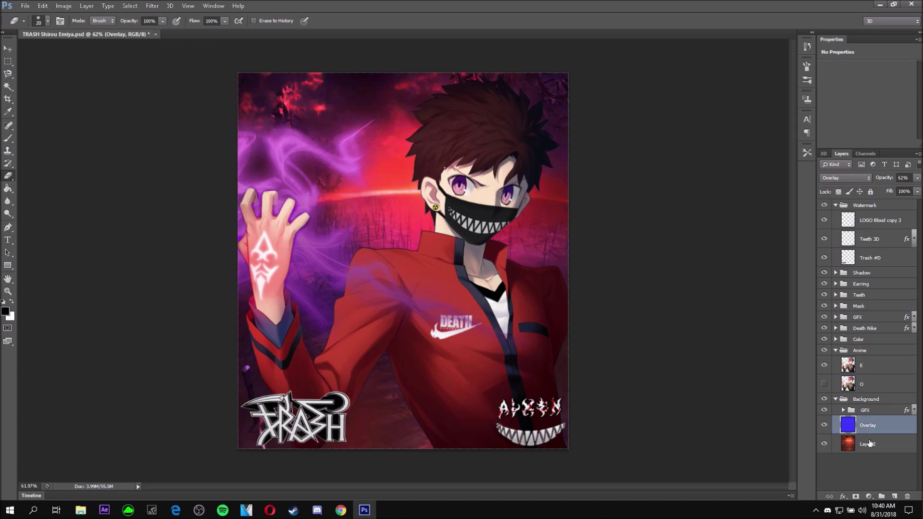
key(ctrl+plus)
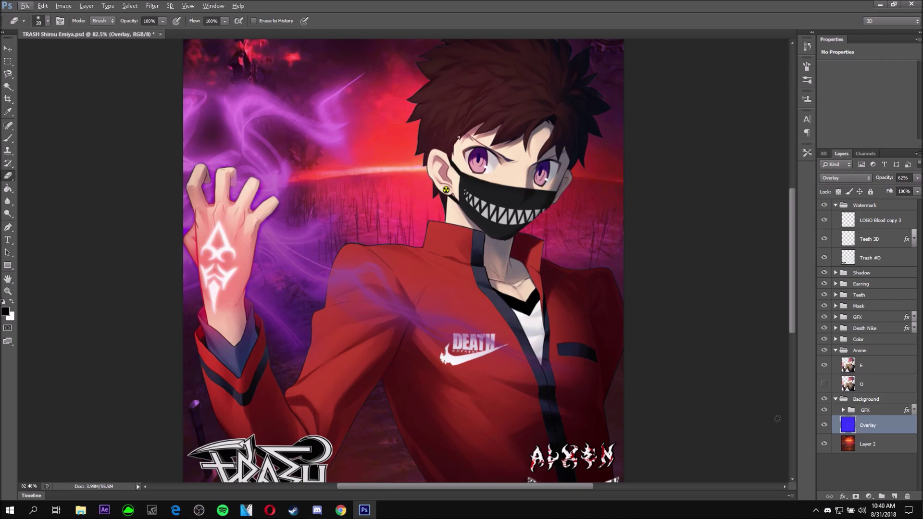
click(824, 426)
scroll(384, 289, down, 2)
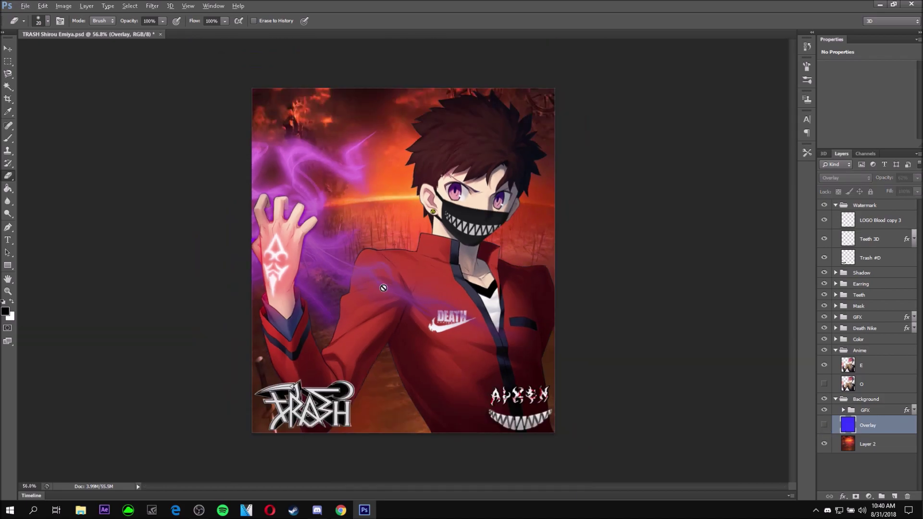
click(824, 429)
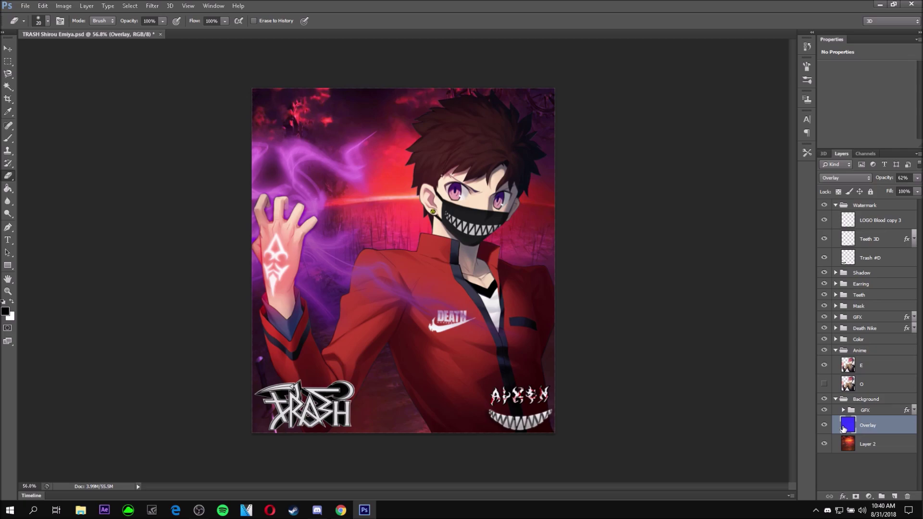
- Create a new layer above the Overlay layer and fill it with blue 3c5eca using the Paint Bucket
click(894, 496)
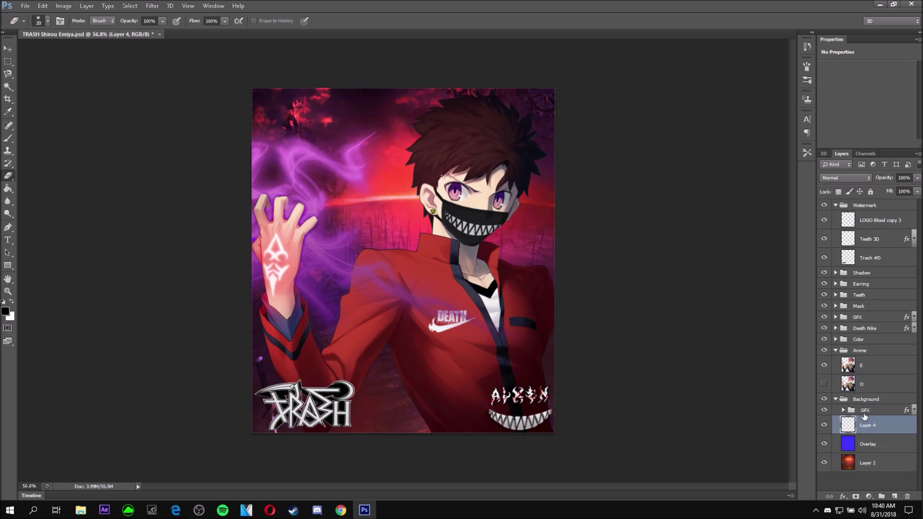
click(4, 314)
text(3c5eca)
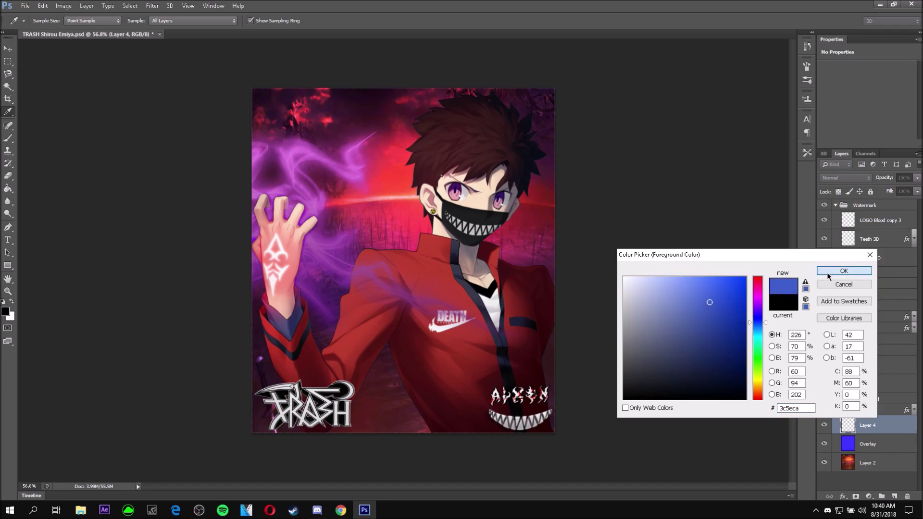
click(843, 270)
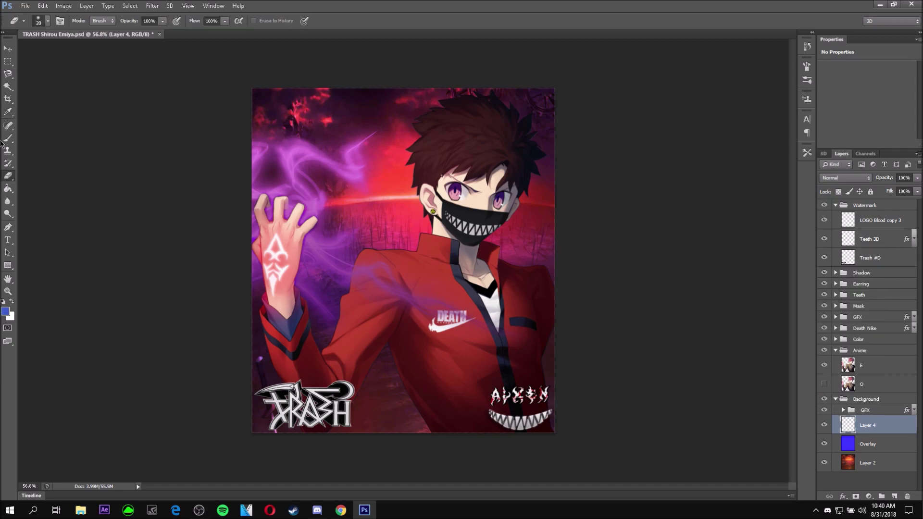
click(9, 189)
click(376, 184)
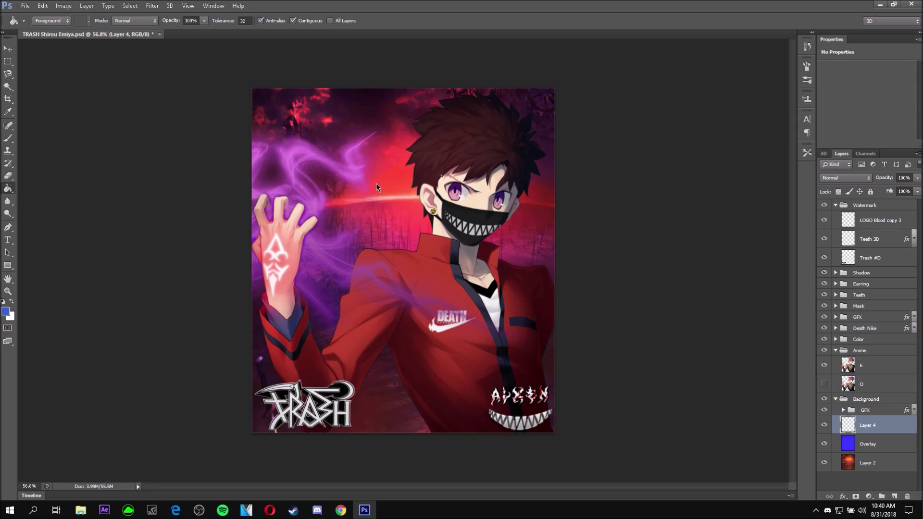
click(376, 184)
- Set the new blue layer's blend mode to Overlay and lower its opacity to about 45%
click(844, 178)
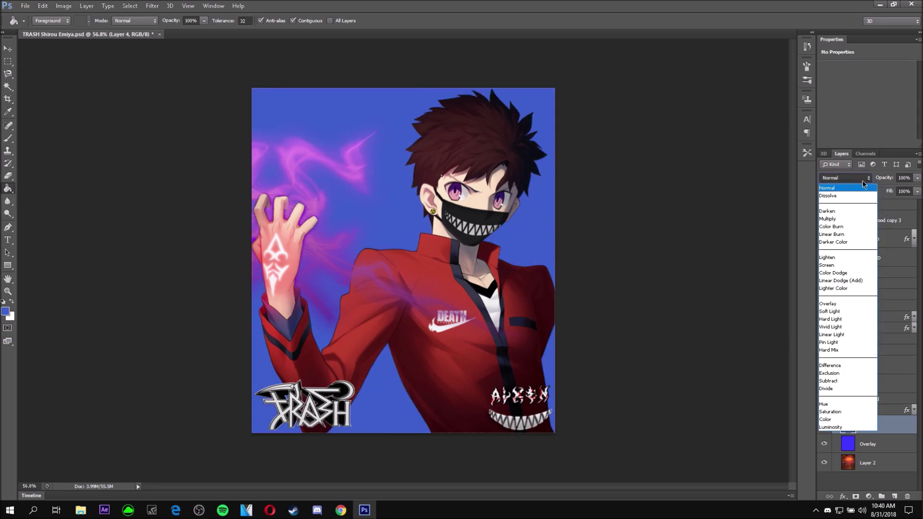
click(846, 295)
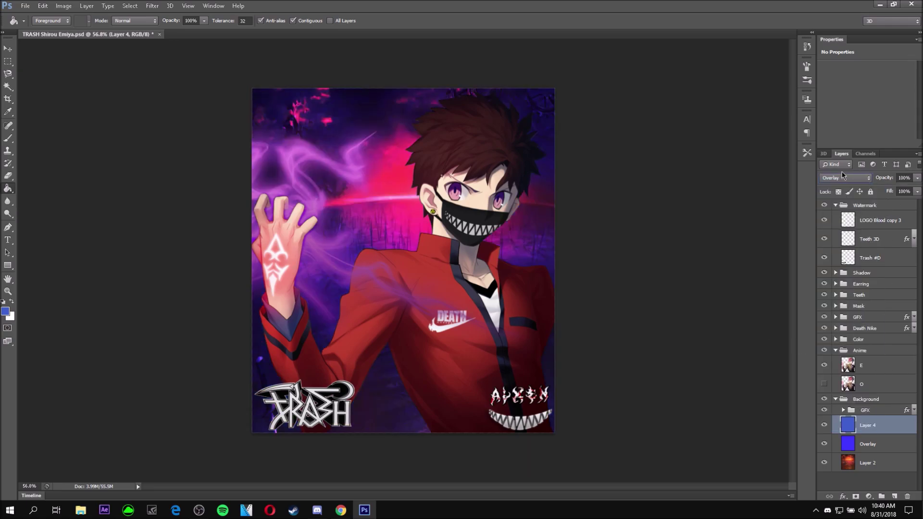
click(917, 177)
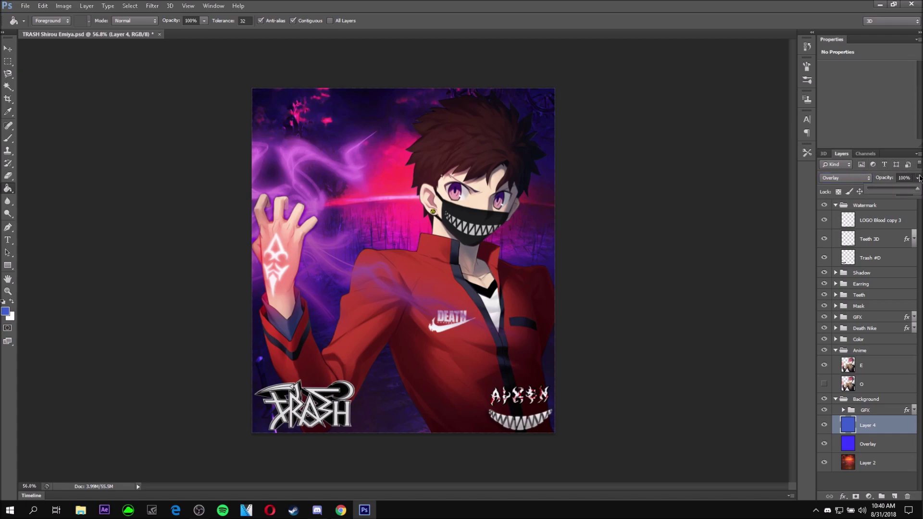
drag(889, 188, 887, 188)
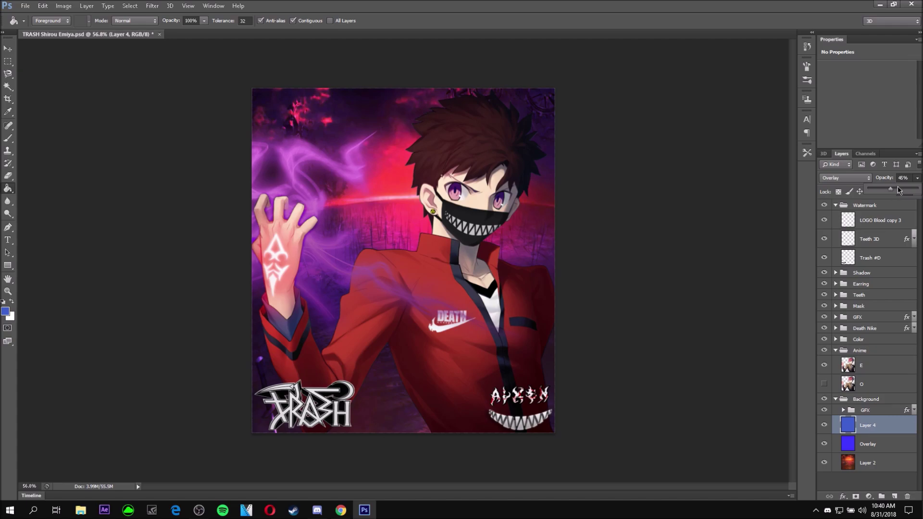
- Compare the background with and without Layer 4, and try that layer at 73% opacity with the Overlay layer hidden
click(896, 413)
click(825, 425)
click(824, 425)
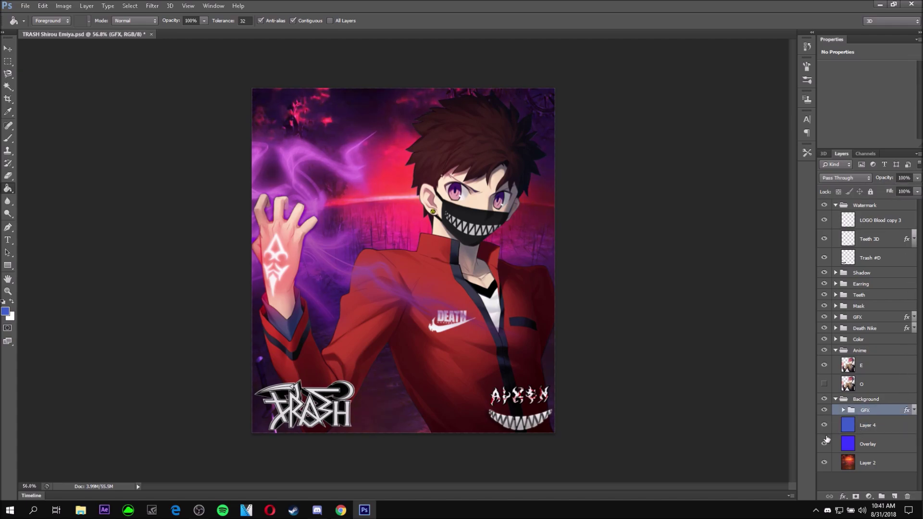
click(863, 428)
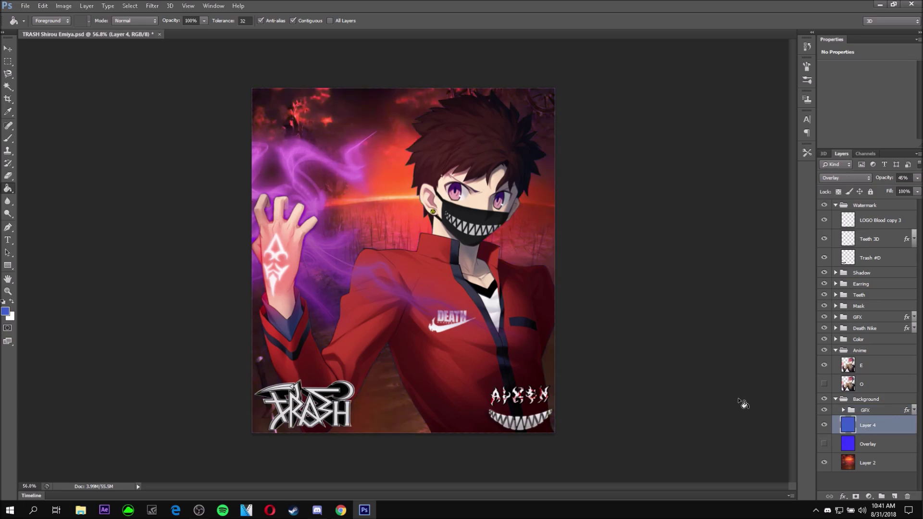
click(917, 178)
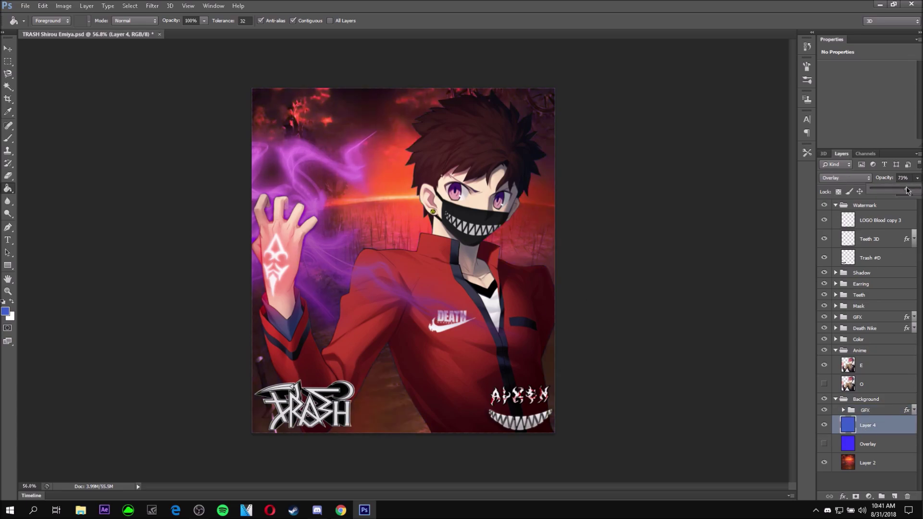
- Hide Layer 4, and select and show the original Overlay layer
click(824, 424)
click(863, 443)
click(824, 443)
- Check the restored background tint up close and in full, and activate the Move tool
scroll(383, 273, up, 1)
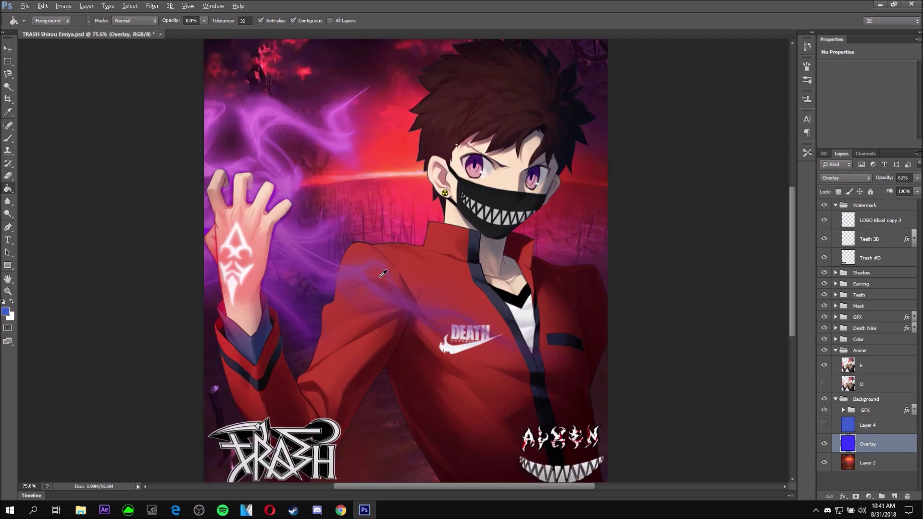
scroll(383, 273, up, 1)
scroll(319, 97, down, 2)
scroll(286, 201, down, 2)
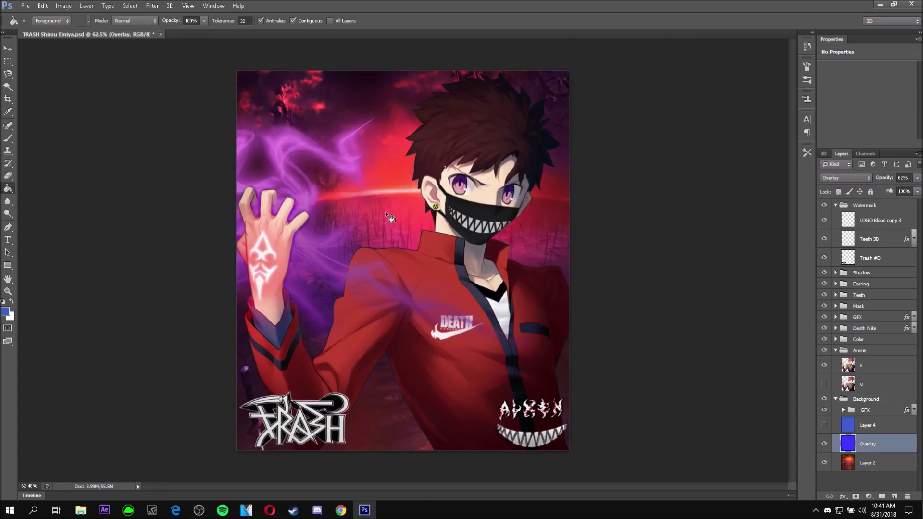
click(7, 48)
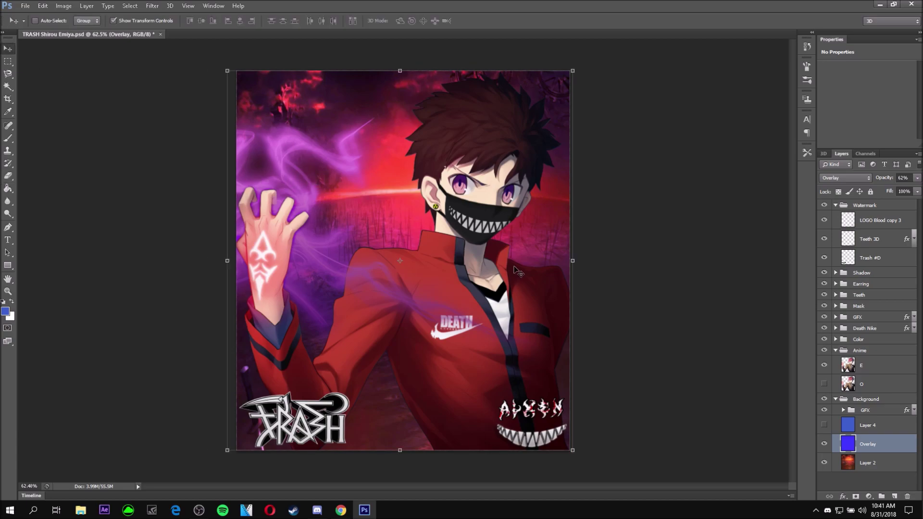